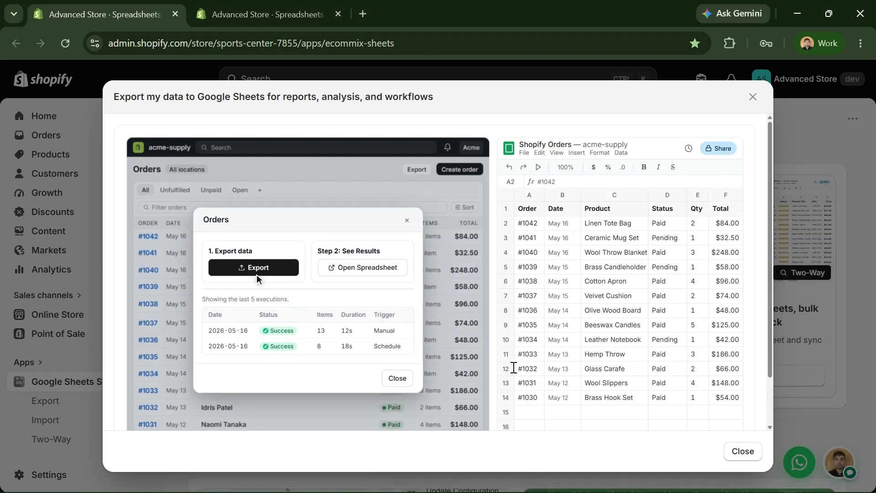
- Close the 'Export my data to Google Sheets' introduction to reveal the sync templates
left_click(753, 97)
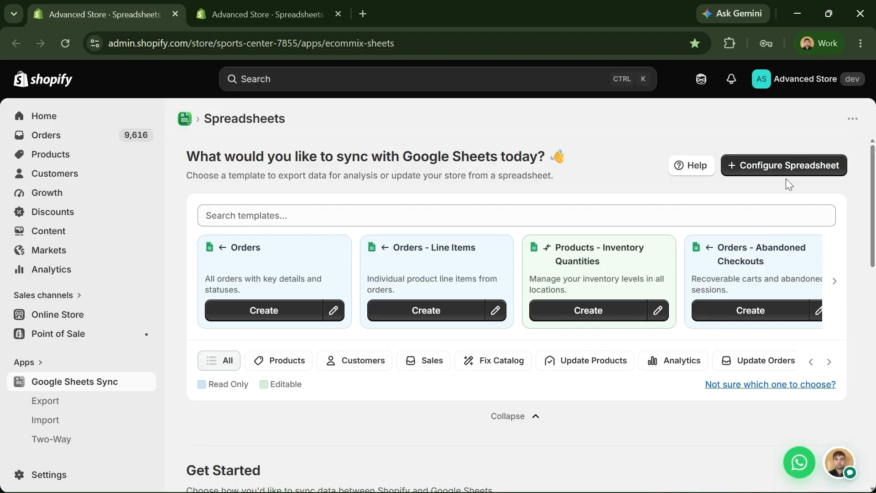
- Start a new spreadsheet with One-Way: Export as the sync direction and browse template categories
left_click(285, 14)
left_click(175, 14)
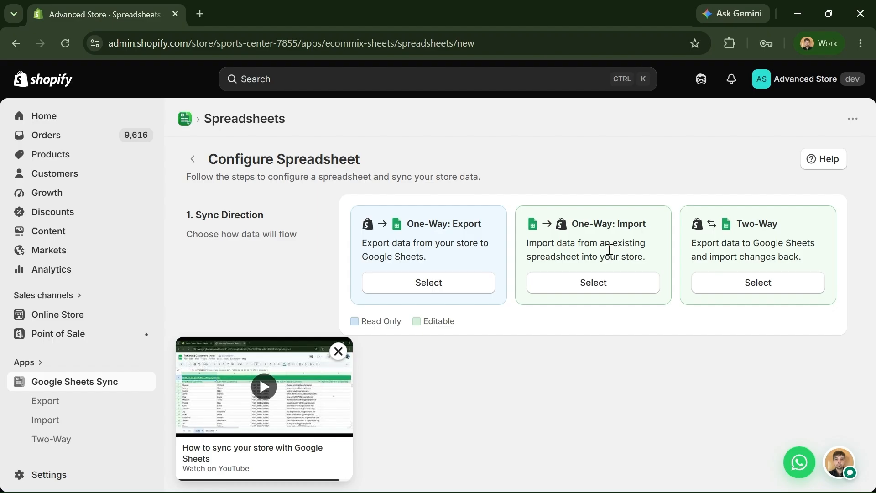
left_click(398, 286)
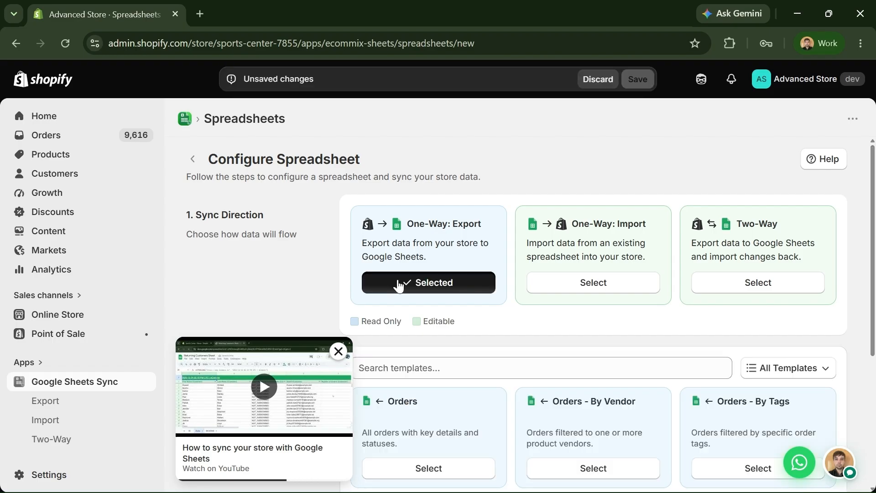
scroll(397, 285, "down", 2)
scroll(404, 273, "up", 1)
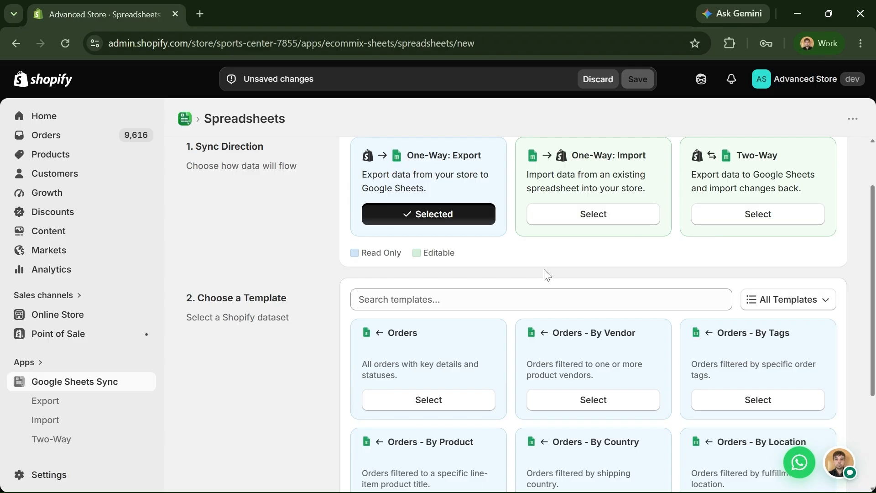
scroll(547, 275, "down", 3)
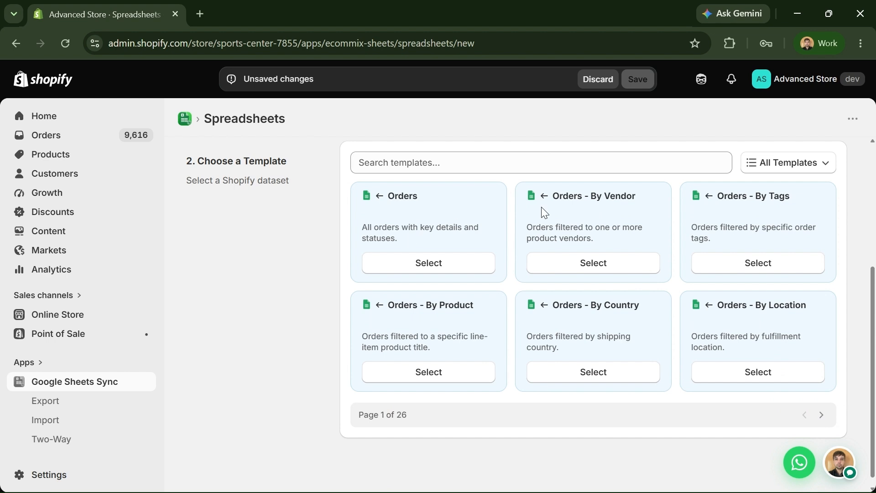
left_click(813, 163)
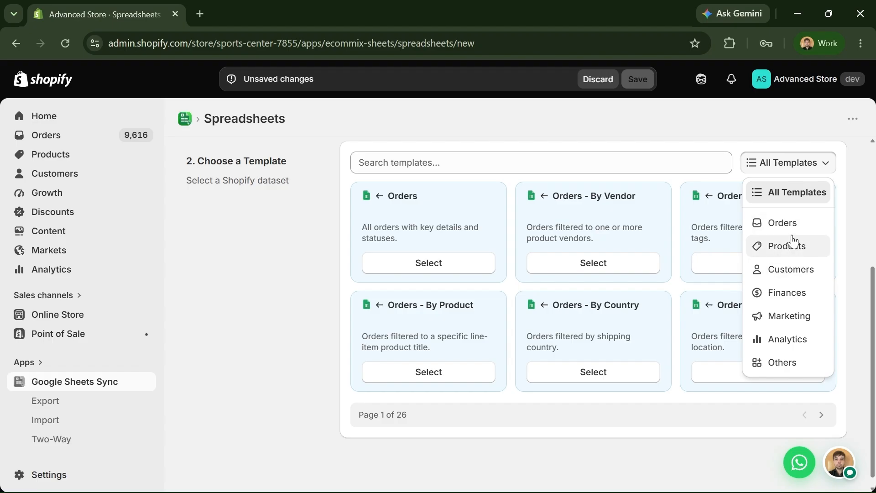
- Filter templates to the Customers category and search for 'products'
left_click(781, 269)
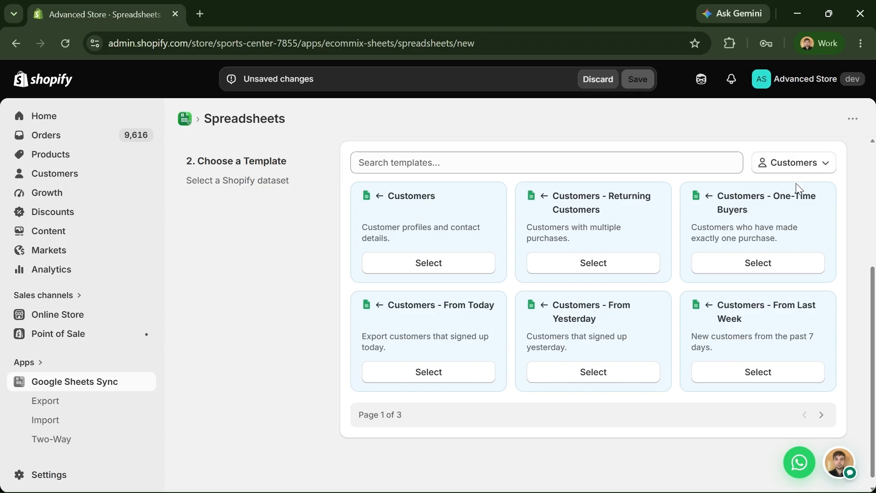
left_click(539, 163)
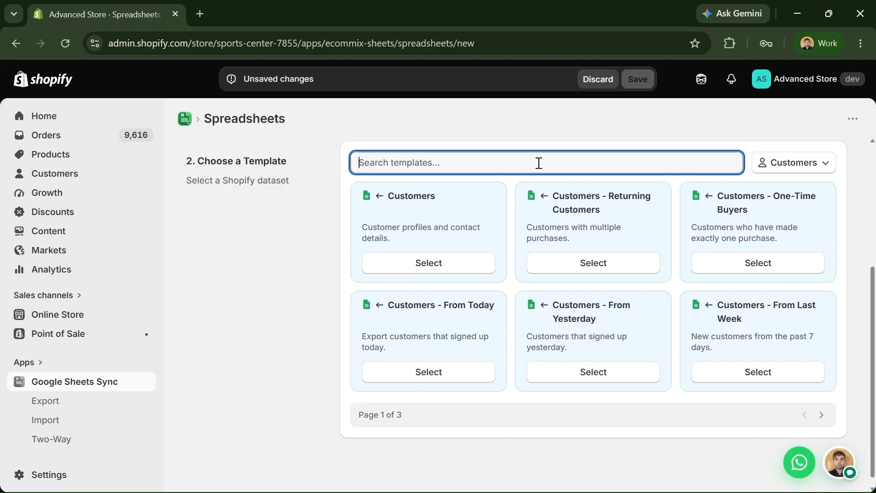
type("inve")
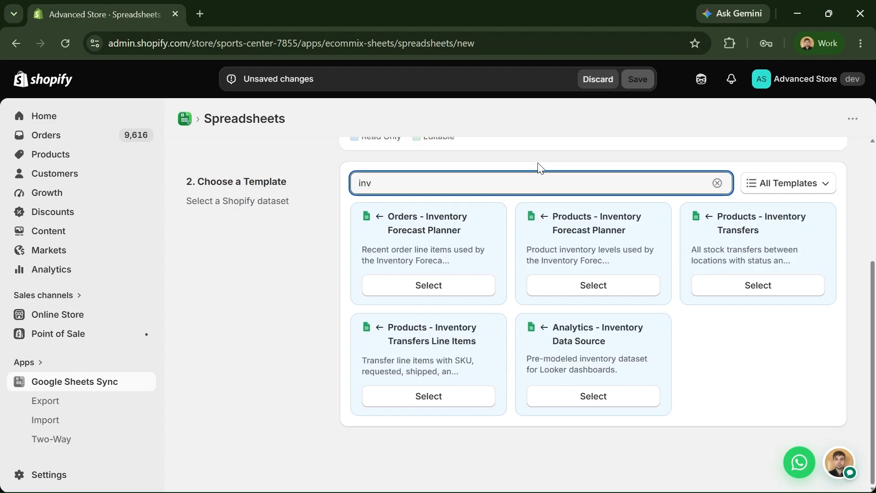
key("BackSpace")
key("BackSpace")
key("BackSpace")
key("BackSpace")
type("order")
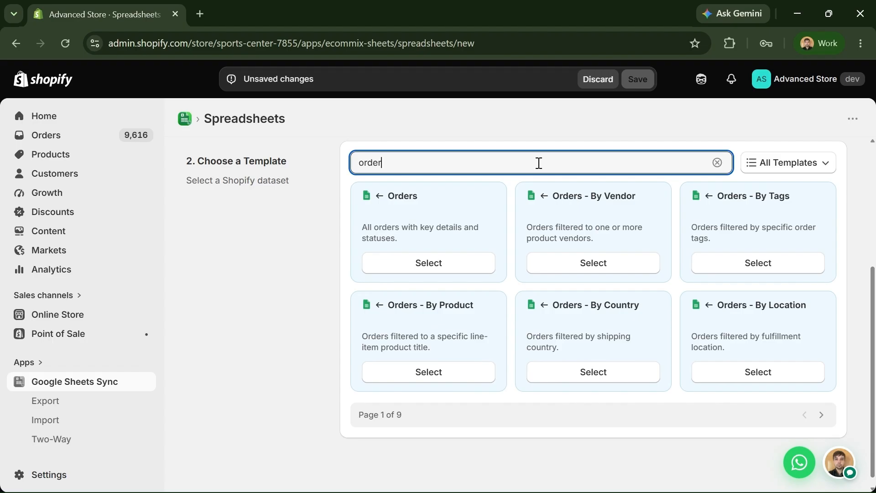
key("BackSpace")
key("BackSpace")
key("BackSpace")
key("BackSpace")
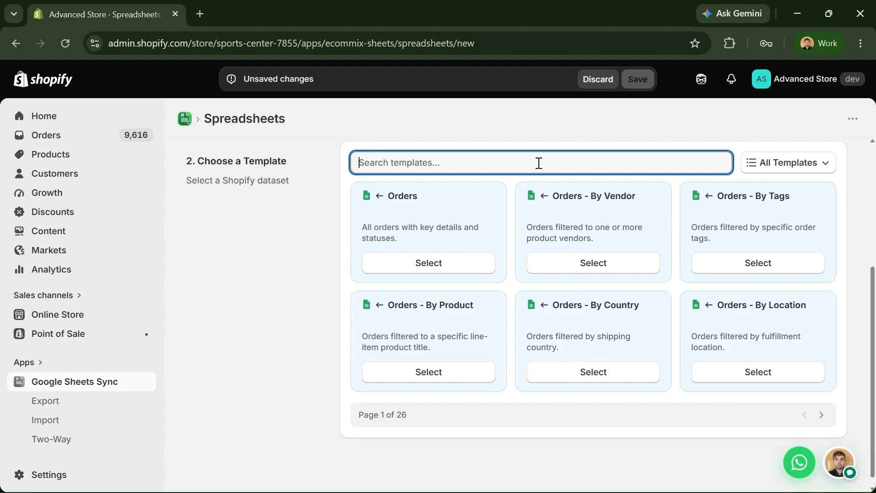
type("p")
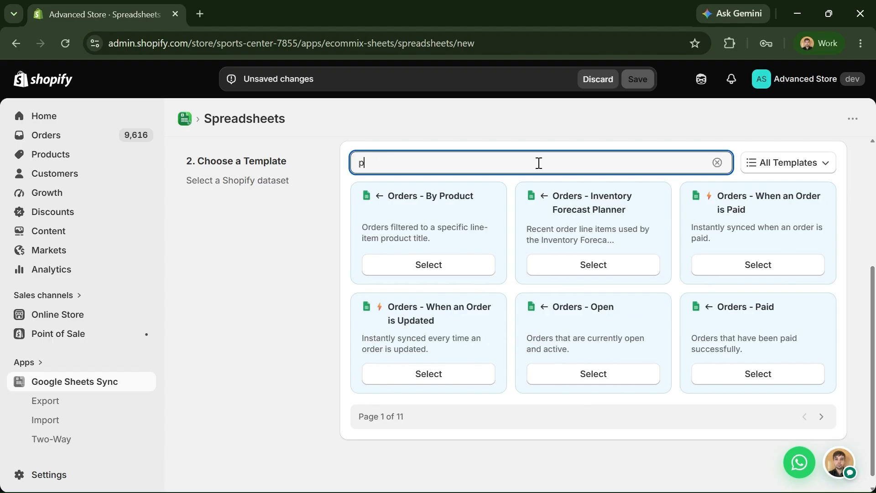
type("roducts")
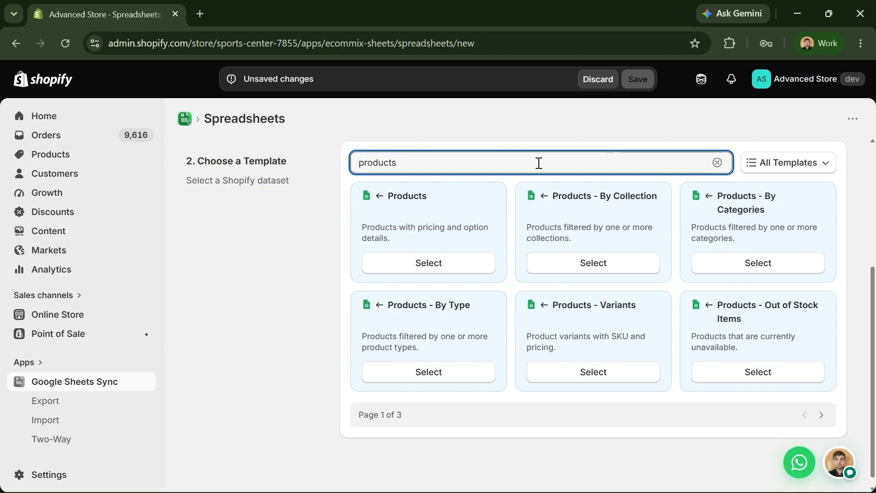
- Select the Products template, previewing 9 of 40 product columns like Title, Handle and Vendor
left_click(484, 264)
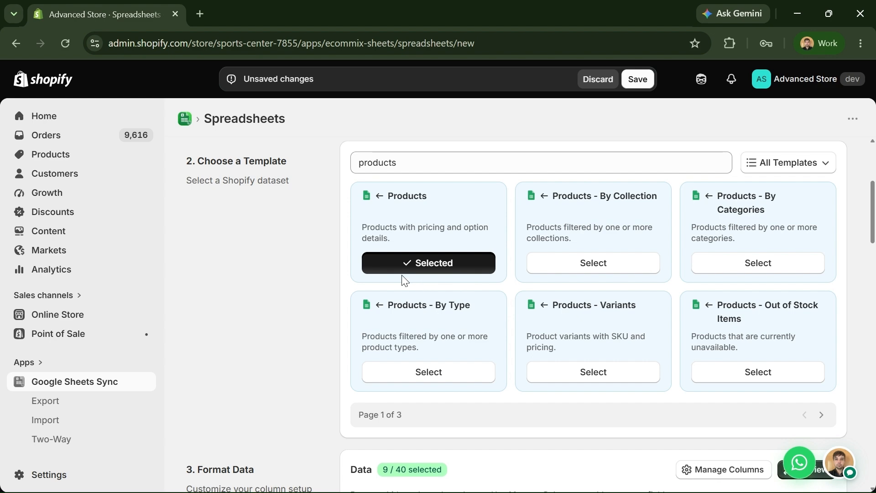
scroll(357, 281, "down", 1)
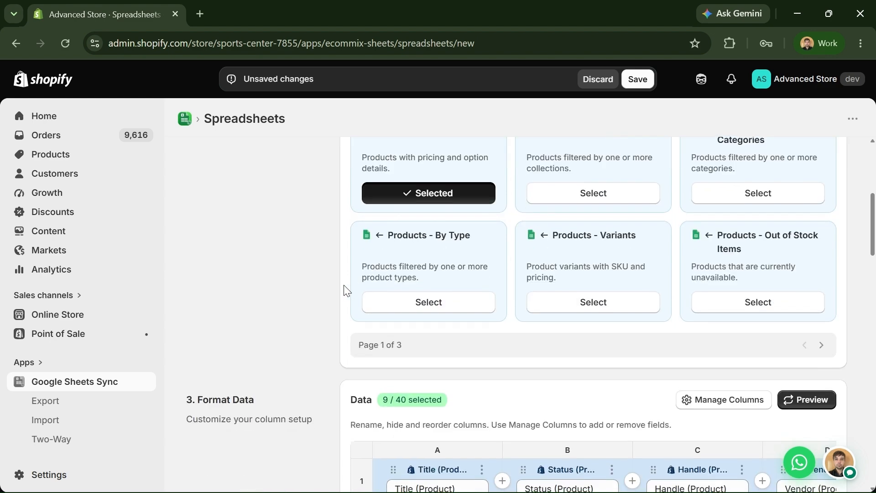
scroll(344, 291, "down", 1)
scroll(331, 292, "down", 1)
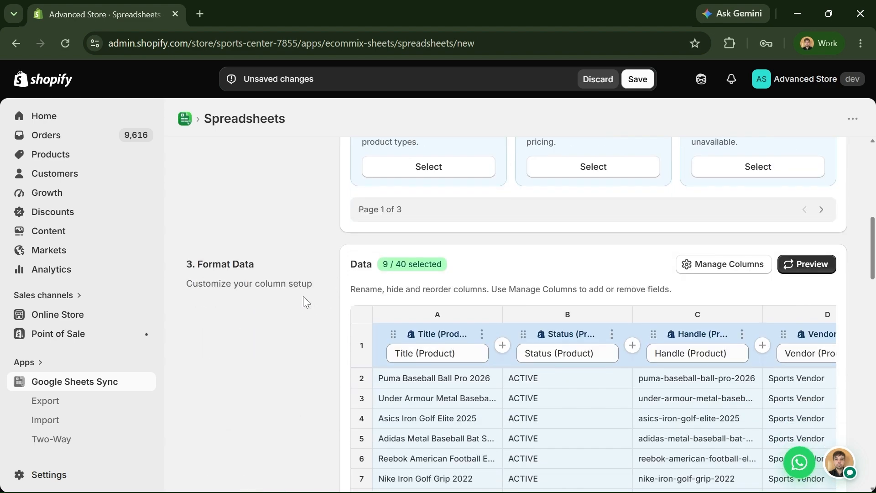
scroll(314, 297, "down", 1)
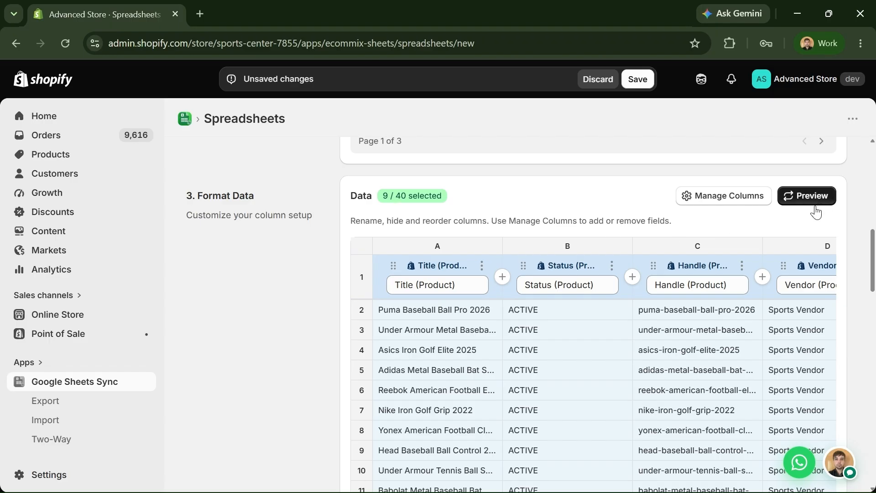
left_click(756, 203)
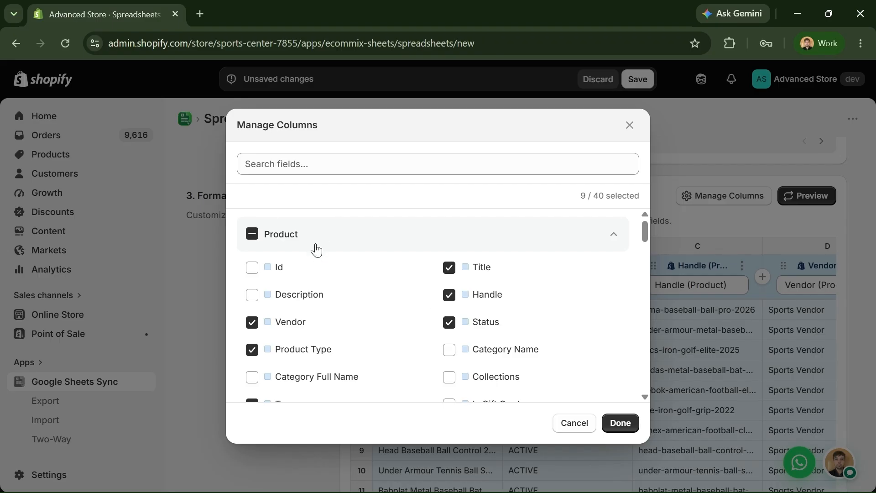
- Tick the Size field under Metafields - Product, adding it as column J (10 of 40)
scroll(294, 315, "down", 8)
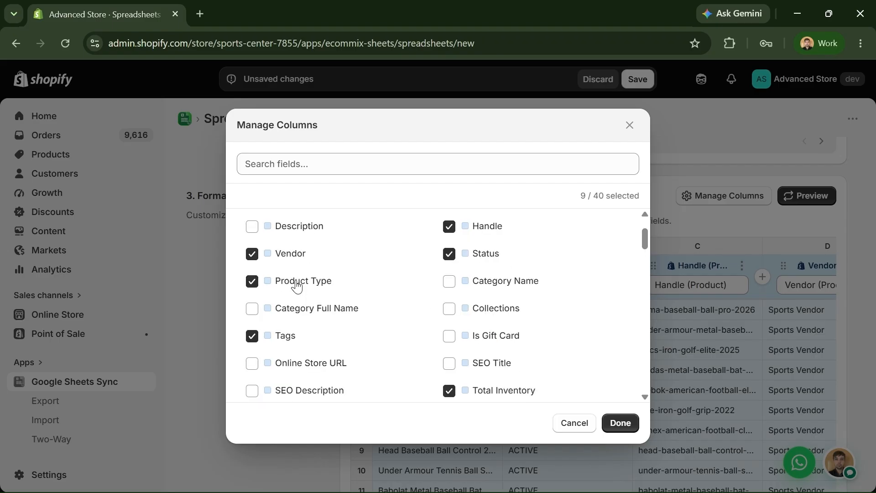
scroll(343, 312, "down", 4)
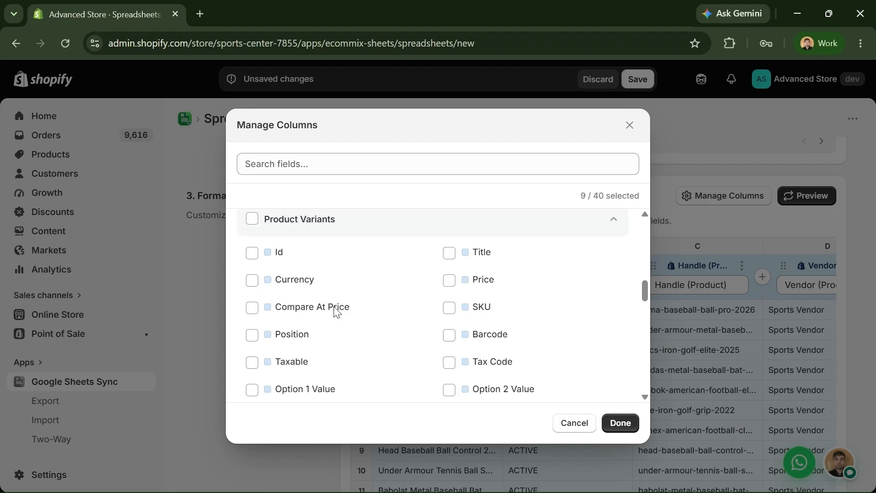
scroll(318, 297, "down", 9)
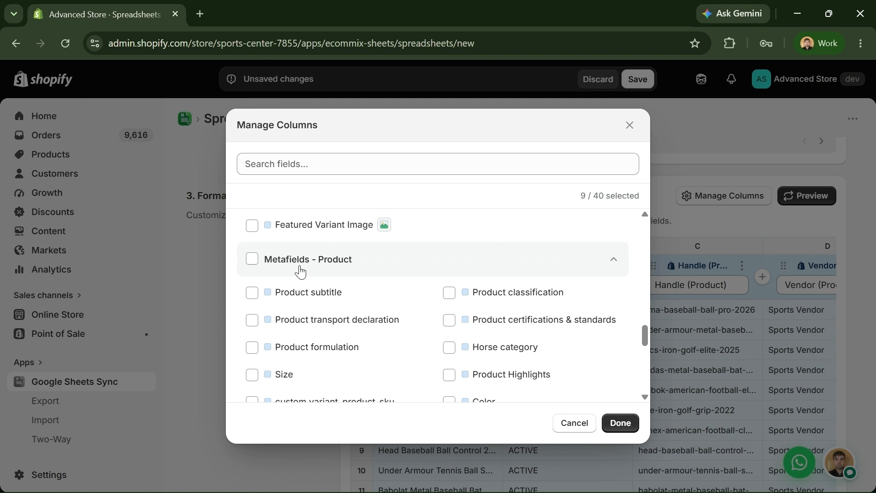
scroll(347, 270, "down", 1)
scroll(349, 269, "down", 3)
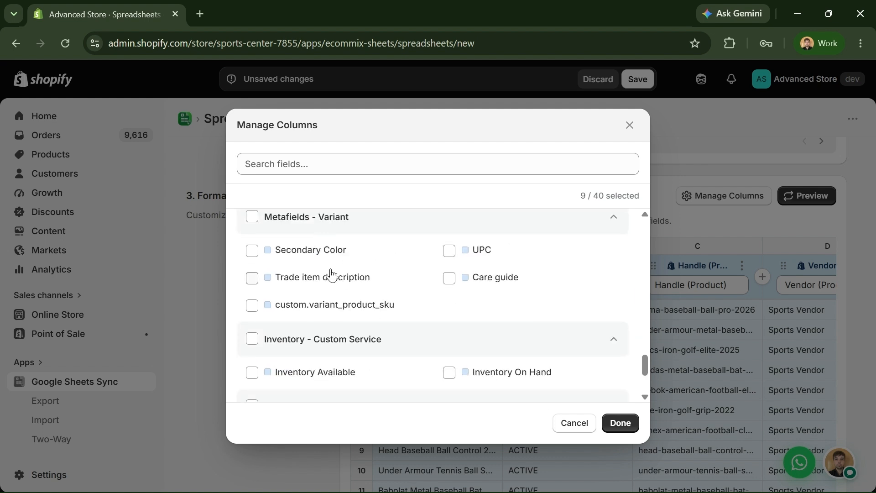
scroll(342, 278, "down", 1)
scroll(349, 286, "down", 4)
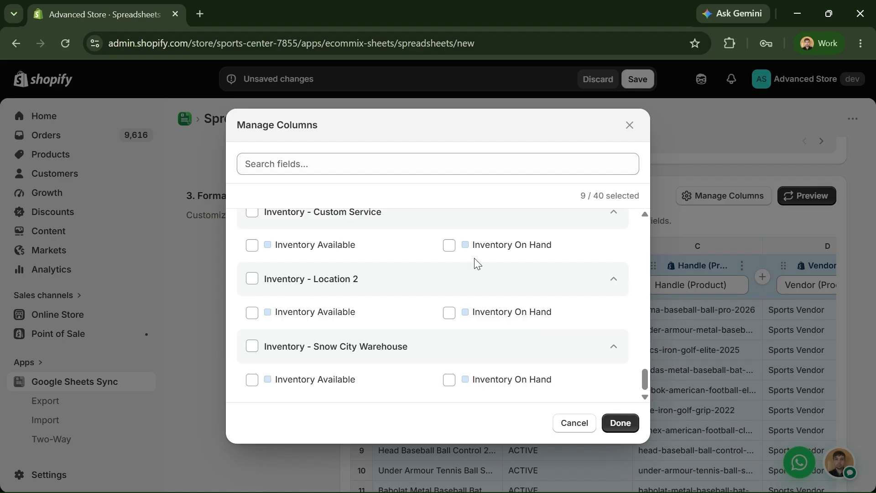
scroll(404, 272, "up", 1)
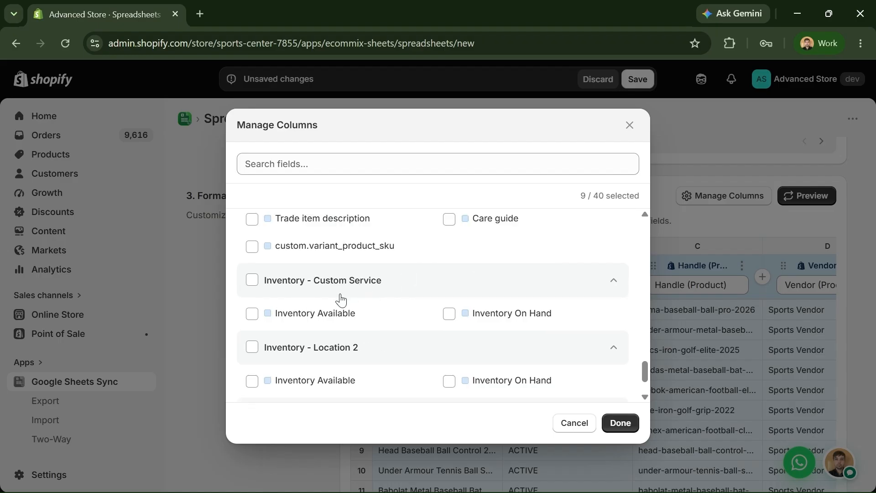
scroll(341, 296, "down", 1)
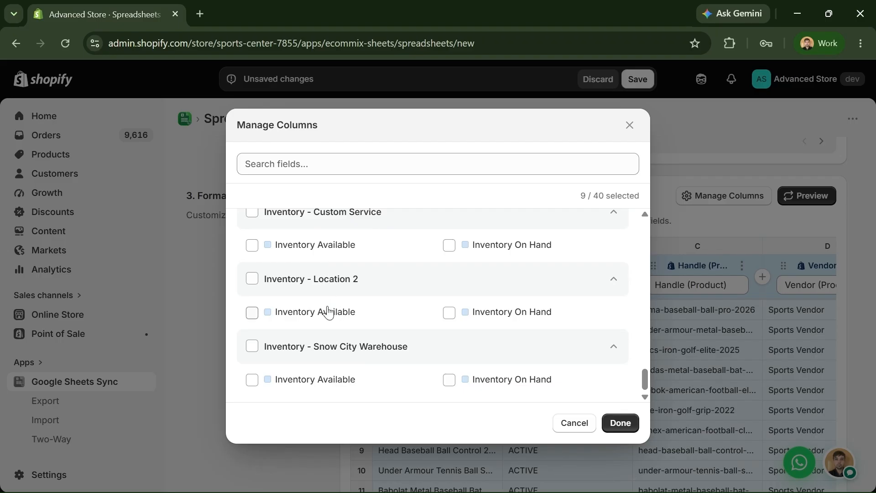
scroll(392, 345, "up", 2)
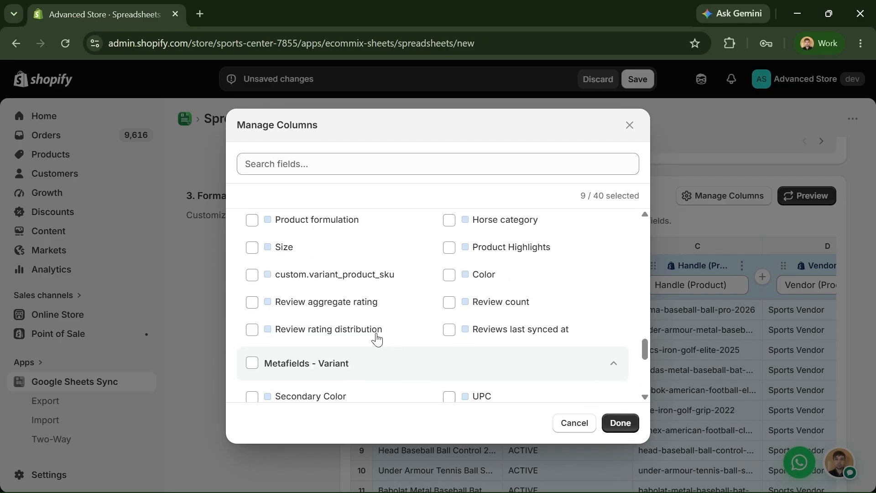
scroll(377, 339, "up", 1)
left_click(252, 316)
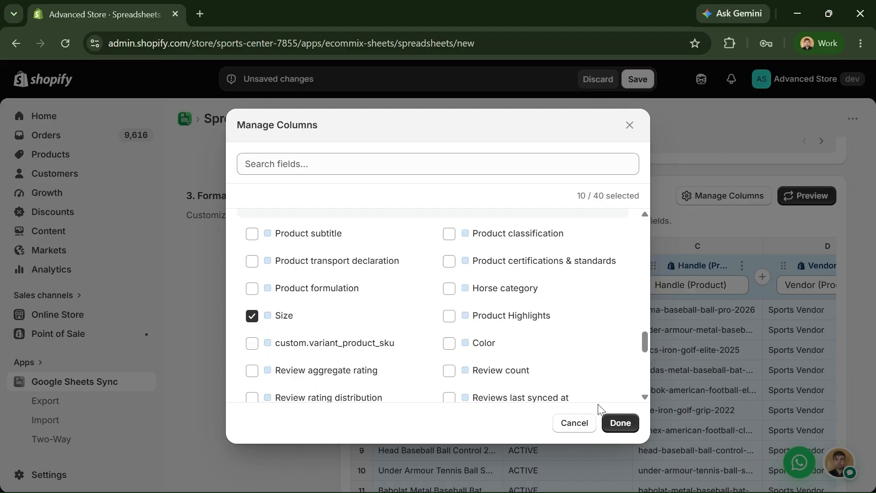
left_click(620, 423)
scroll(502, 438, "down", 2)
left_click_drag(500, 440, 842, 442)
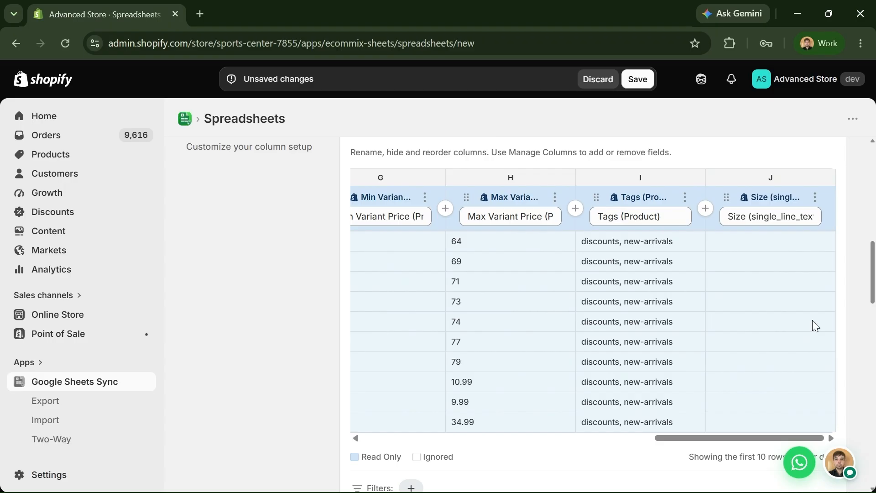
- Refresh the product data preview and scroll the column table into view
scroll(810, 316, "up", 1)
left_click(819, 198)
scroll(831, 246, "down", 1)
left_click_drag(753, 442, 448, 364)
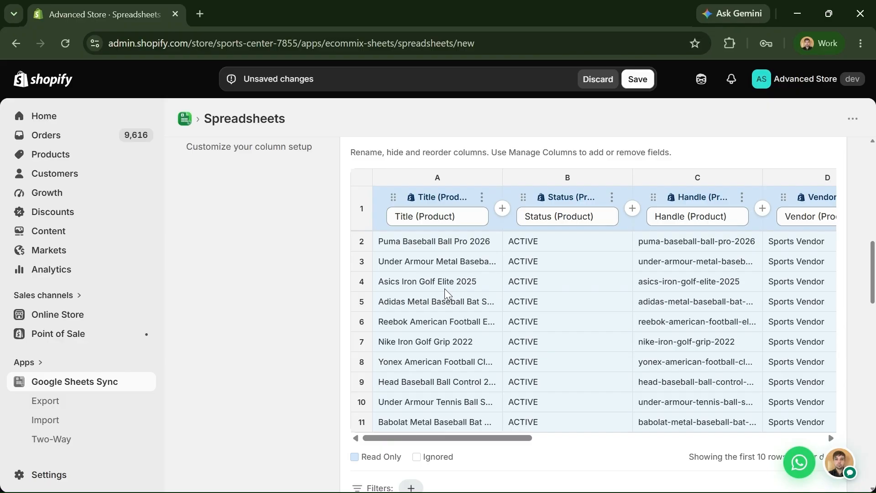
- Delete ' (Product)' from column B's name field so it reads 'Title'
left_click_drag(395, 197, 525, 230)
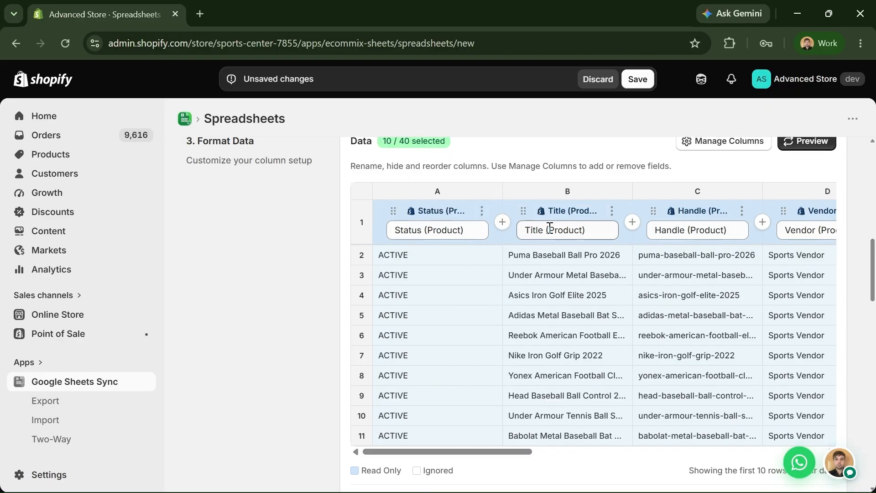
left_click_drag(584, 230, 549, 233)
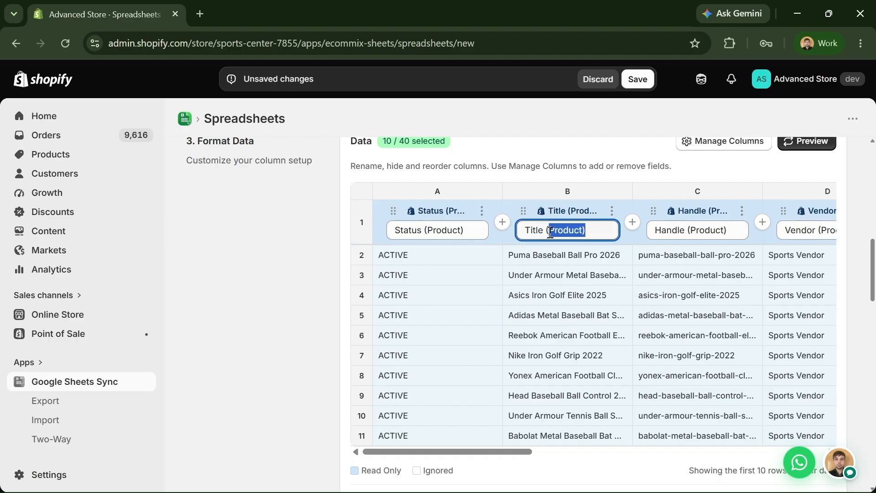
key("BackSpace")
key("BackSpace")
key("BackSpace")
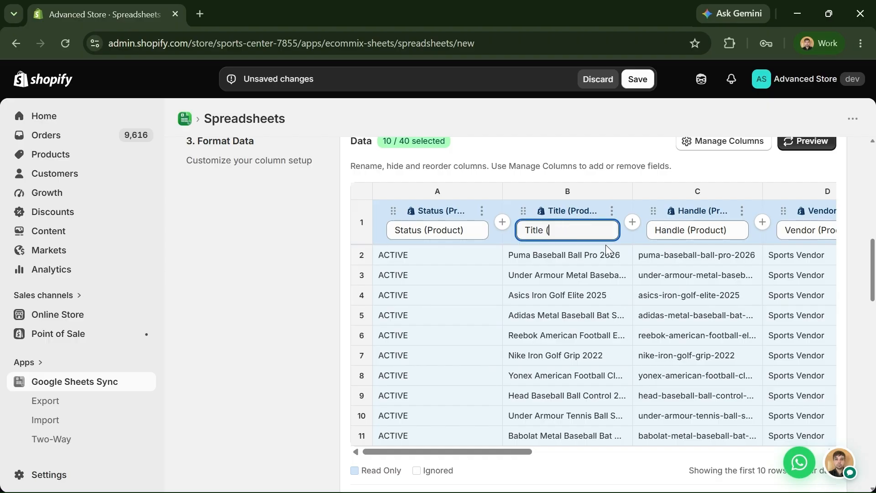
double_click(540, 231)
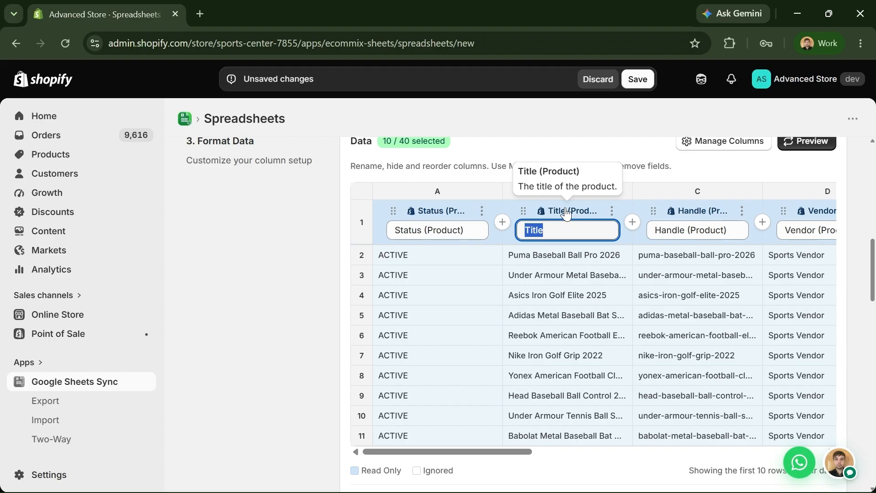
left_click(557, 226)
double_click(536, 231)
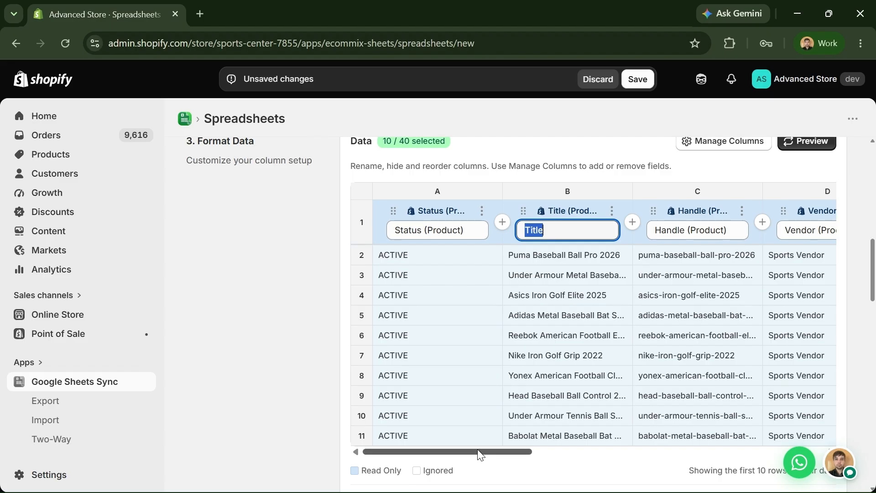
left_click_drag(478, 449, 489, 456)
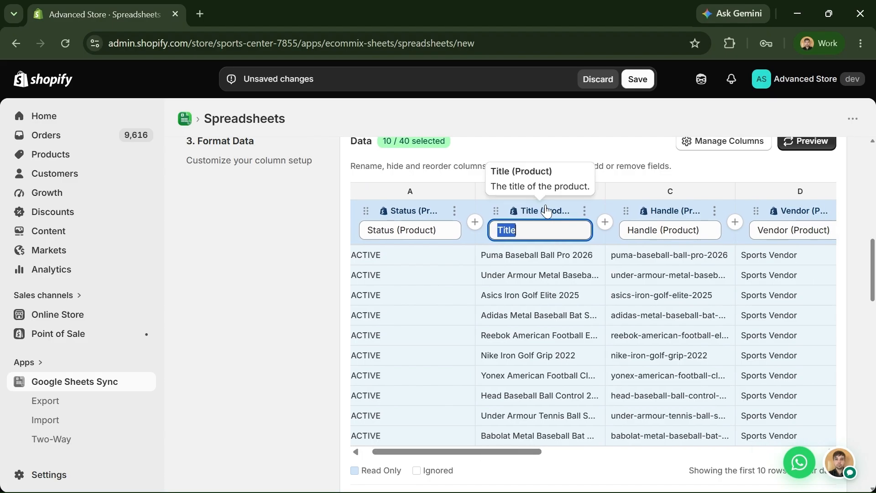
left_click(529, 234)
double_click(511, 233)
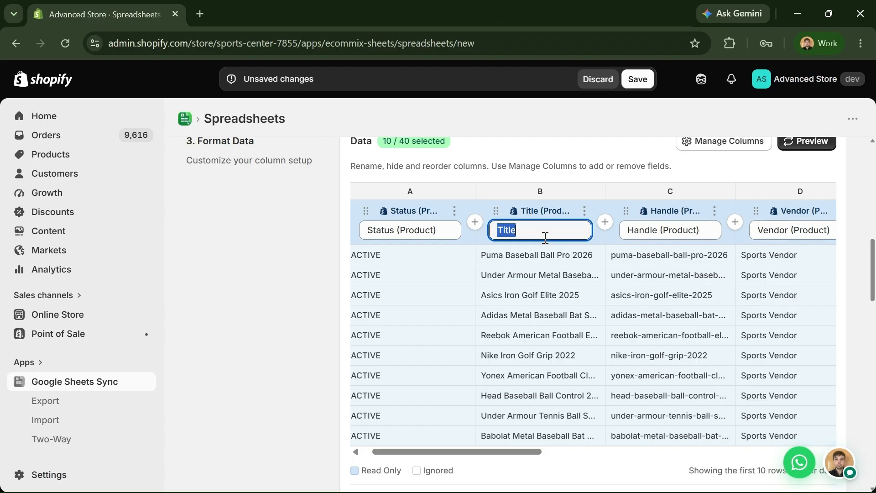
left_click(584, 211)
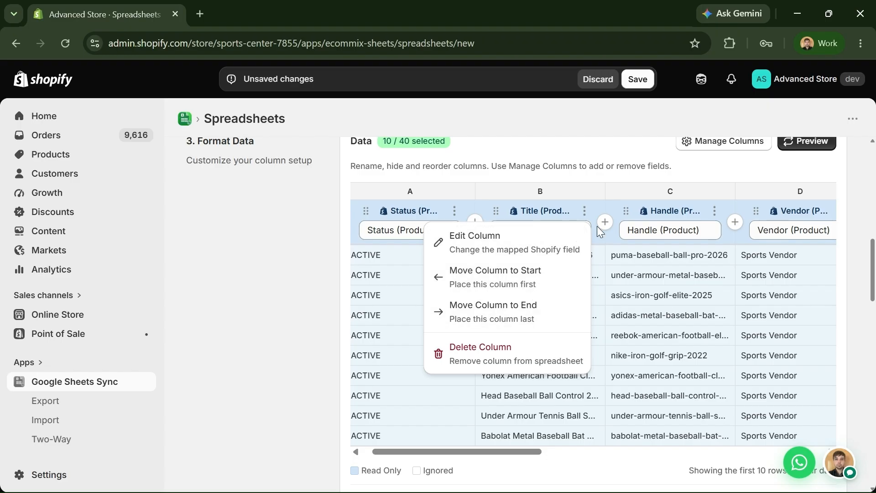
- Hide the Handle column (column C) from the product export
left_click(714, 211)
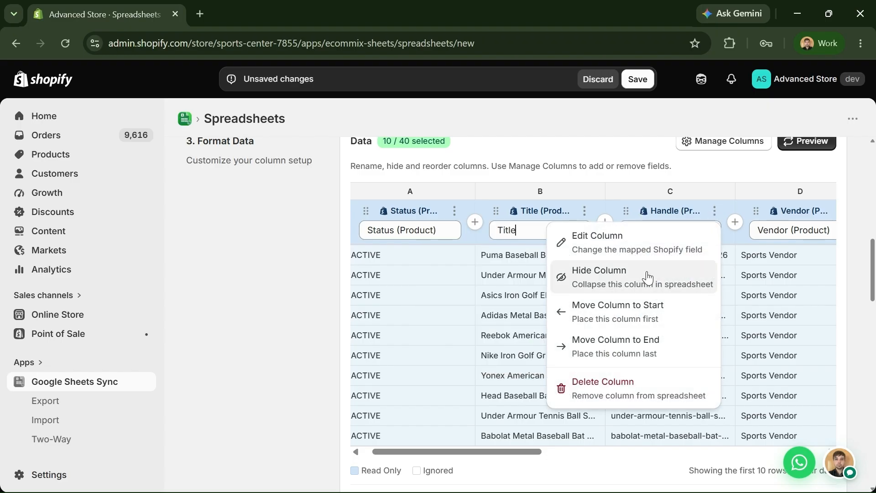
left_click(600, 285)
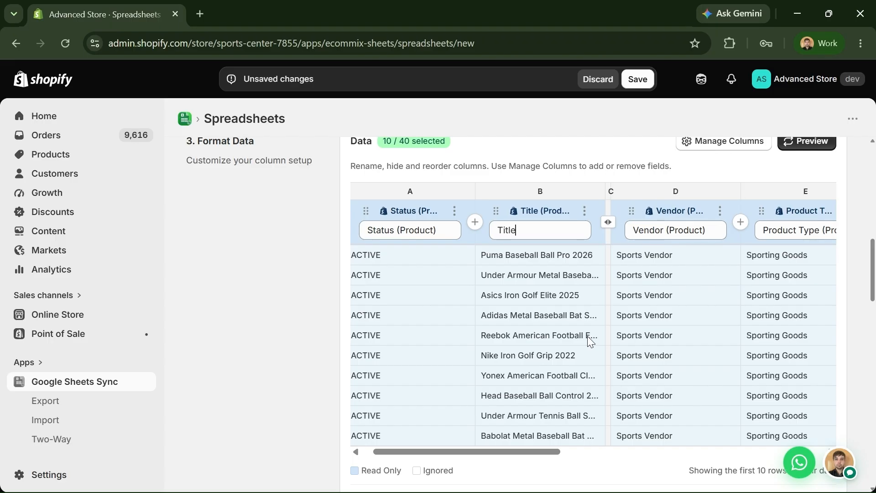
left_click_drag(554, 452, 579, 477)
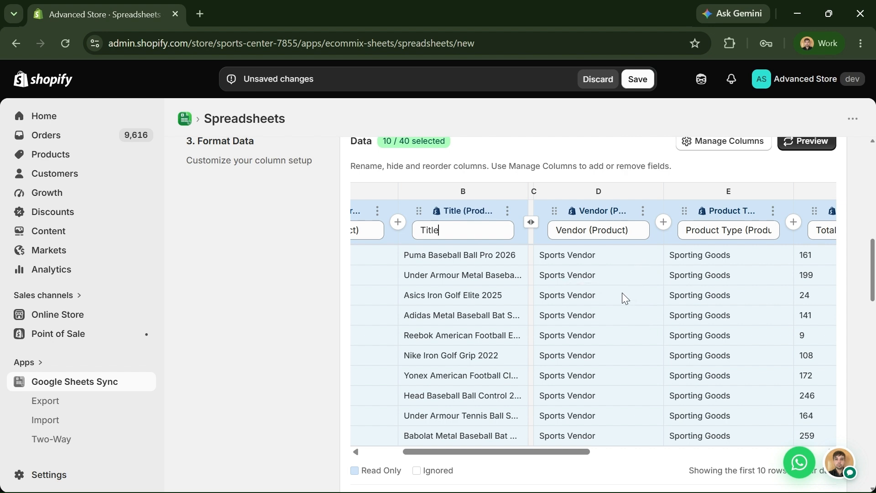
scroll(388, 310, "down", 2)
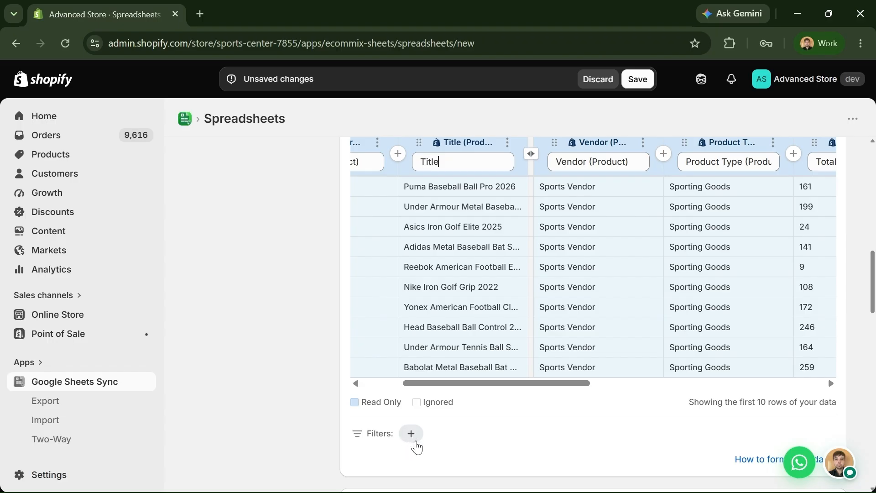
- Add a filter Status (Product) Equals Active
left_click(410, 439)
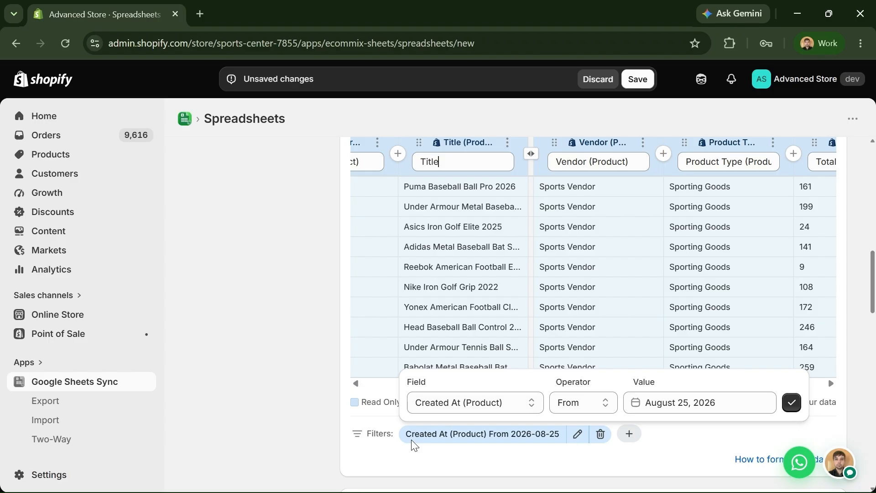
left_click(481, 403)
left_click(456, 217)
left_click(659, 407)
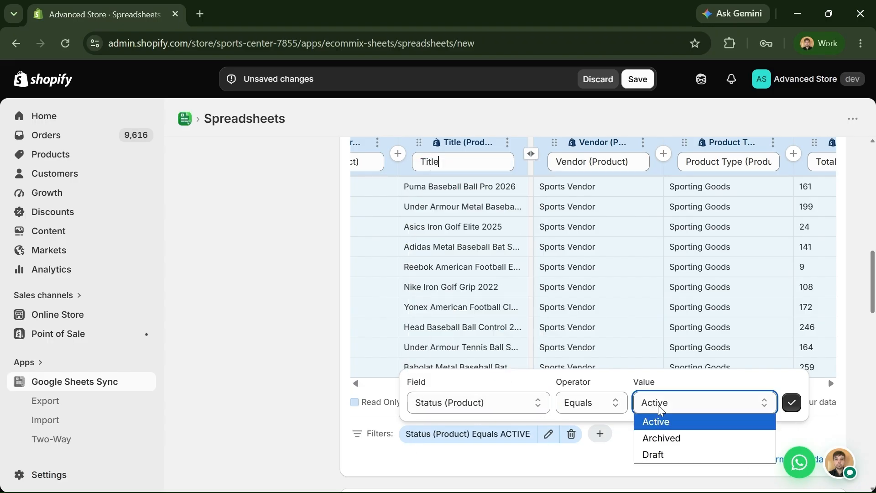
left_click(791, 403)
scroll(675, 388, "down", 2)
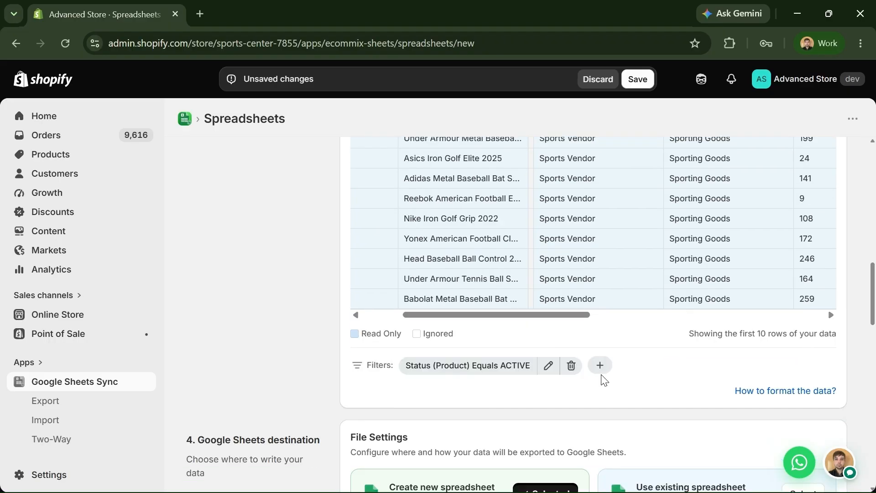
- Add a filter Created At (Product) From August 4, 2026
left_click(600, 365)
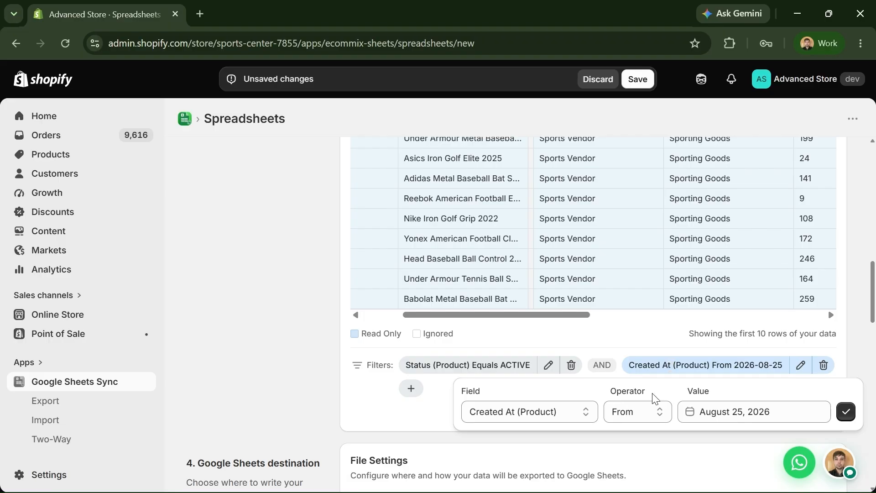
left_click(656, 410)
left_click(805, 413)
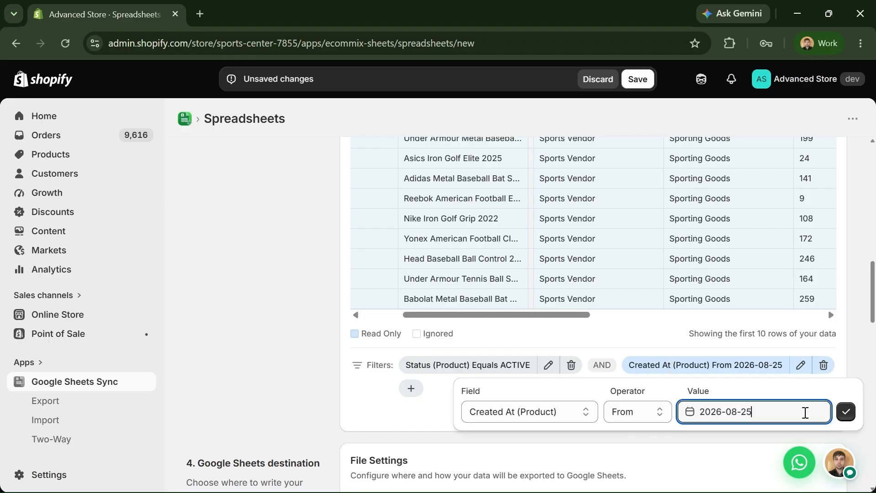
scroll(805, 413, "down", 5)
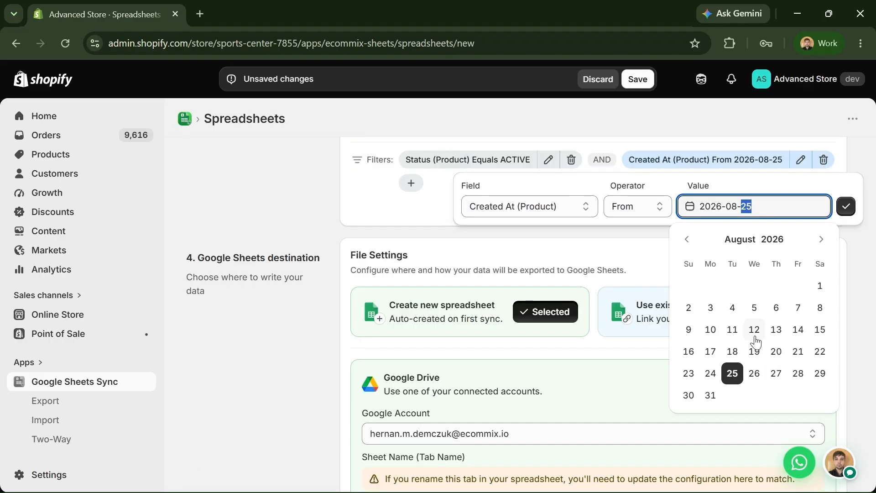
left_click(733, 307)
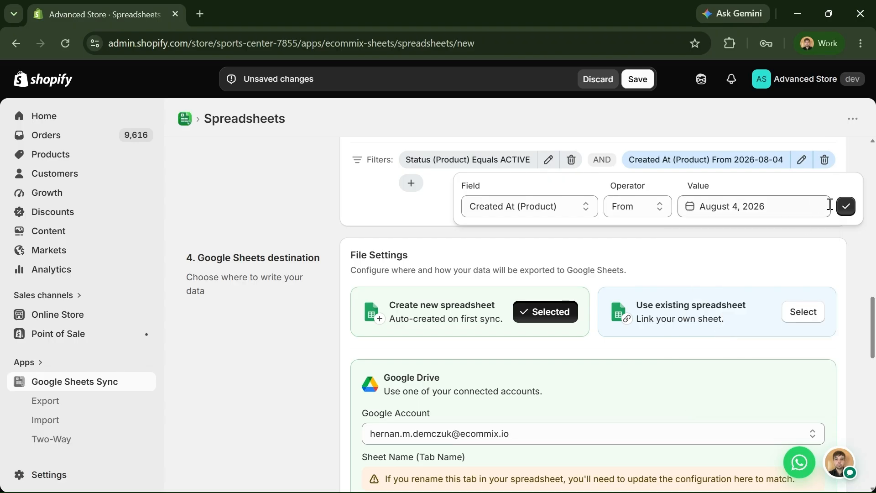
left_click(846, 207)
scroll(804, 222, "up", 2)
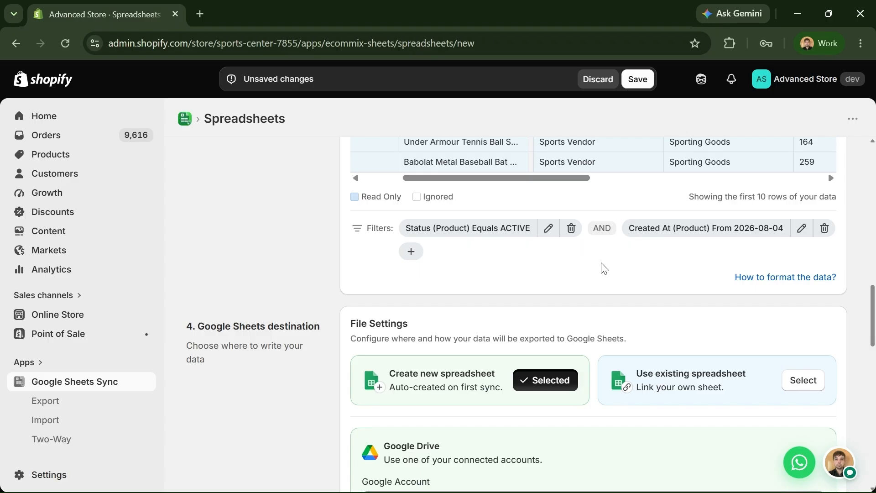
scroll(639, 268, "up", 5)
- Reload the sample product rows with the Active and date filters applied
scroll(792, 312, "up", 2)
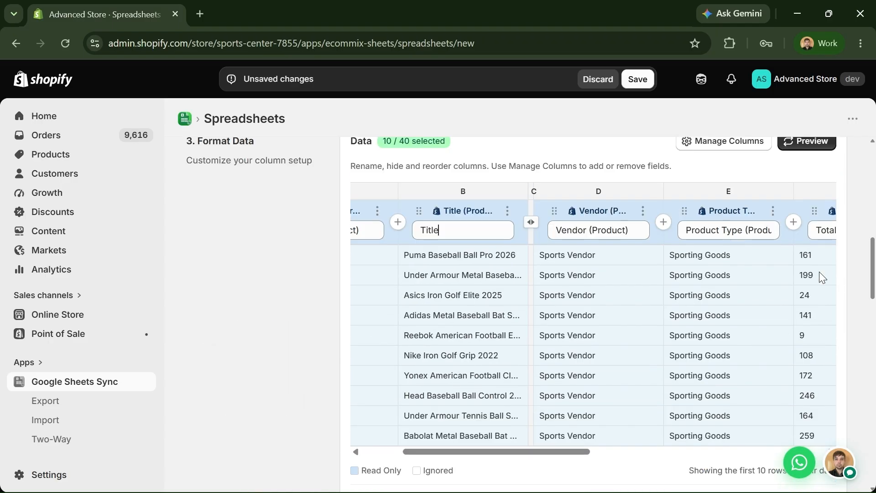
left_click(812, 146)
scroll(771, 314, "down", 2)
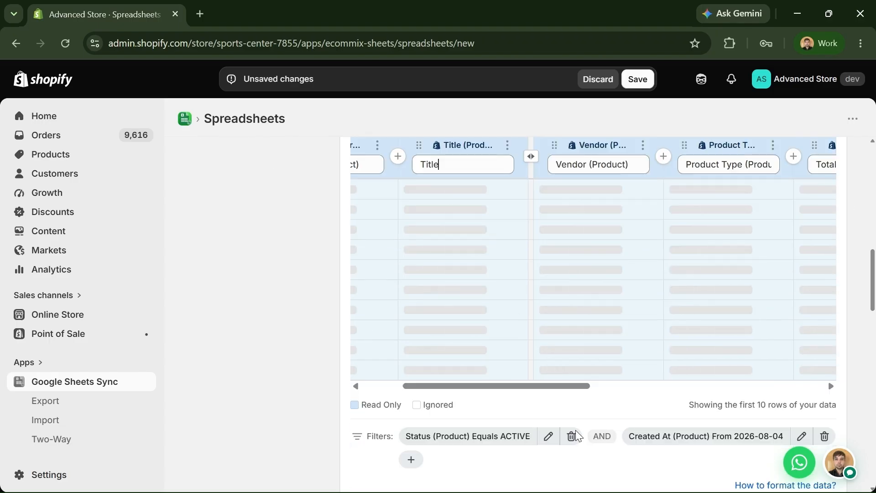
left_click_drag(563, 385, 500, 396)
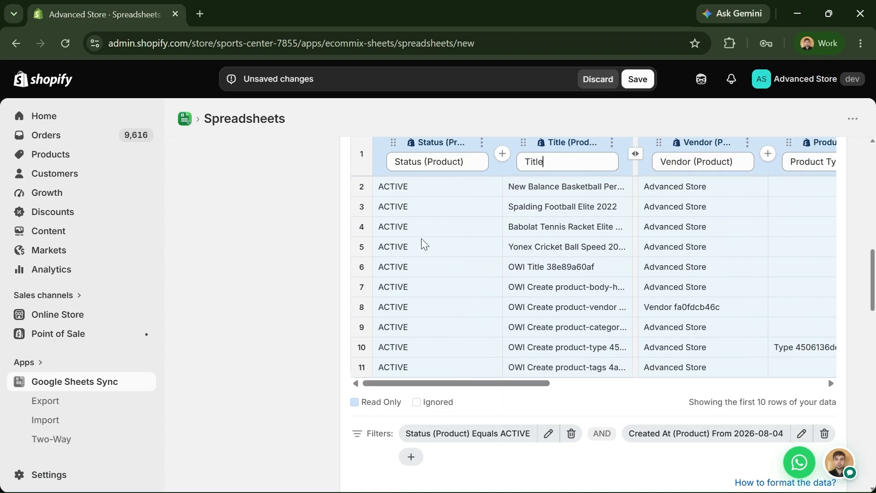
scroll(419, 223, "up", 2)
- Insert a blank column E directly after the Vendor column
left_click_drag(513, 447, 518, 470)
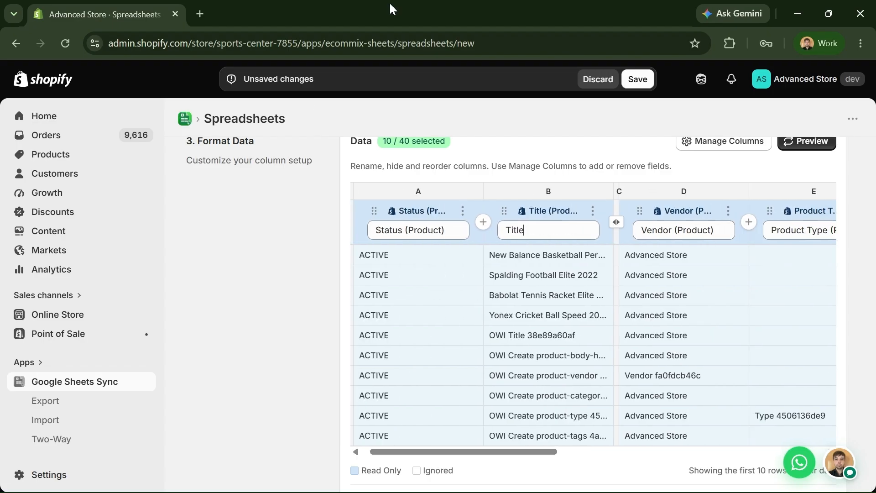
scroll(508, 252, "down", 2)
scroll(598, 260, "down", 2)
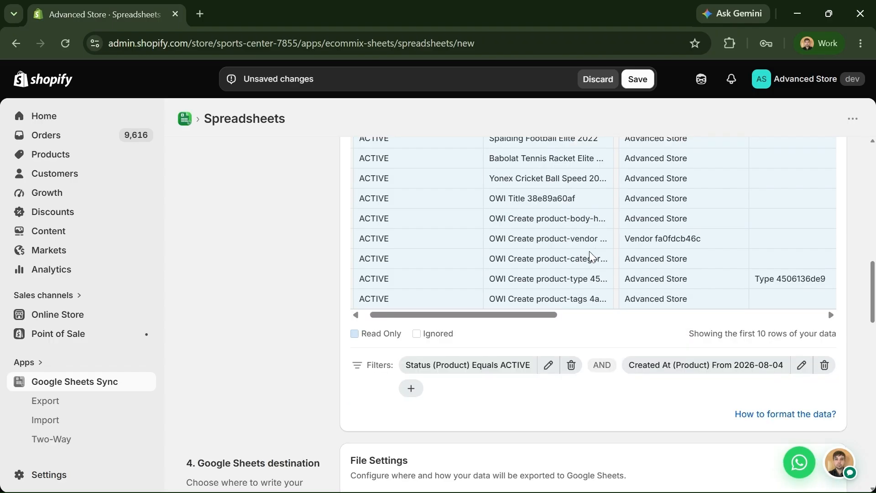
scroll(594, 279, "up", 4)
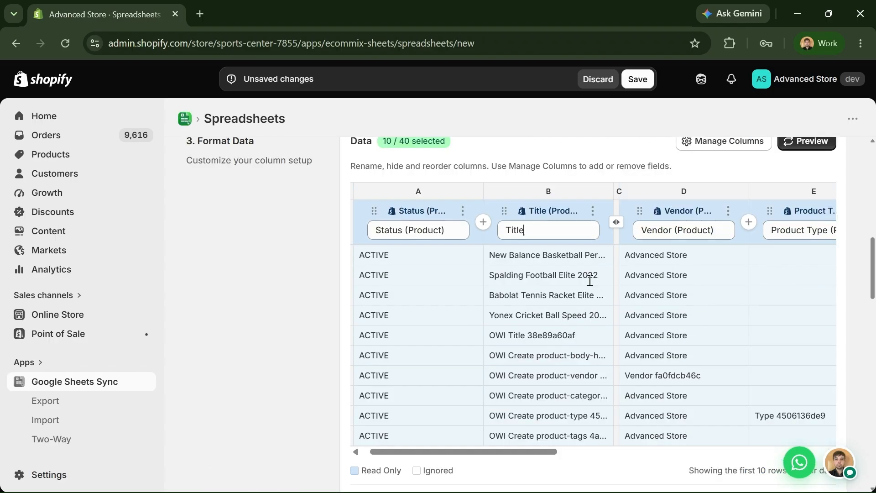
left_click(749, 227)
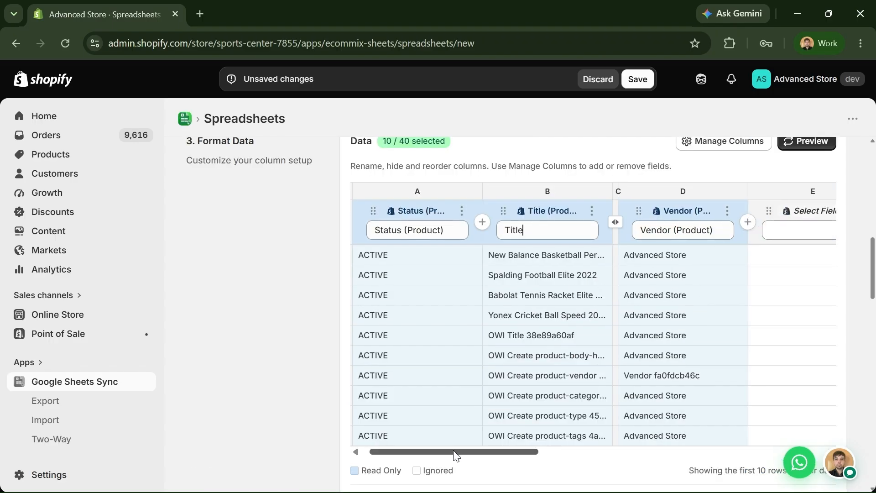
left_click_drag(453, 451, 511, 466)
- Map column E to Is Gift Card (Product) and refresh the preview, showing false for every product
left_click(640, 211)
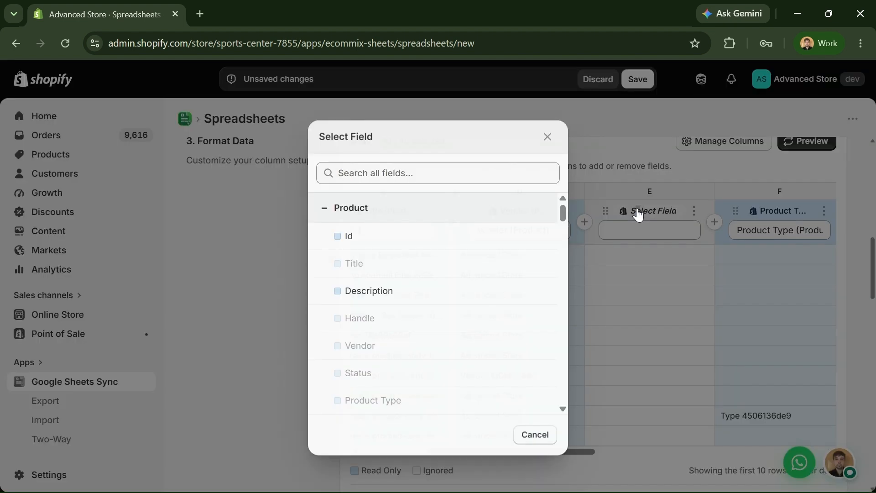
scroll(426, 280, "down", 3)
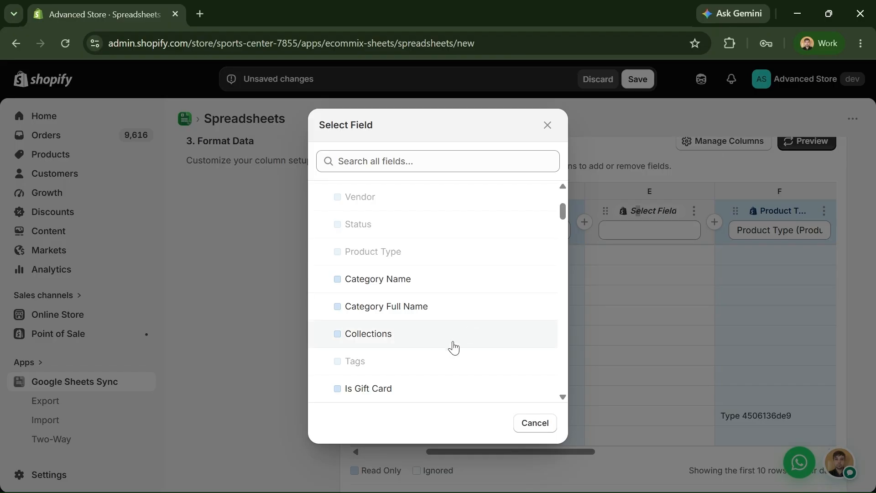
left_click(477, 388)
left_click(803, 143)
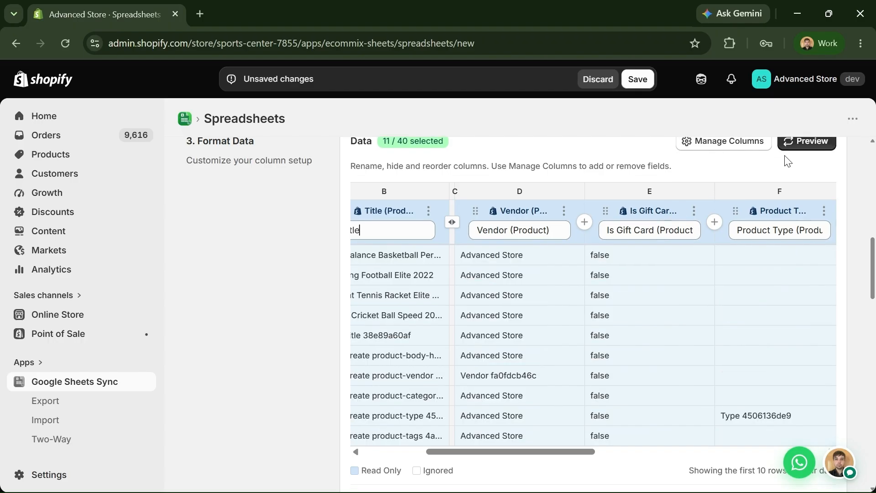
scroll(529, 449, "left", 5)
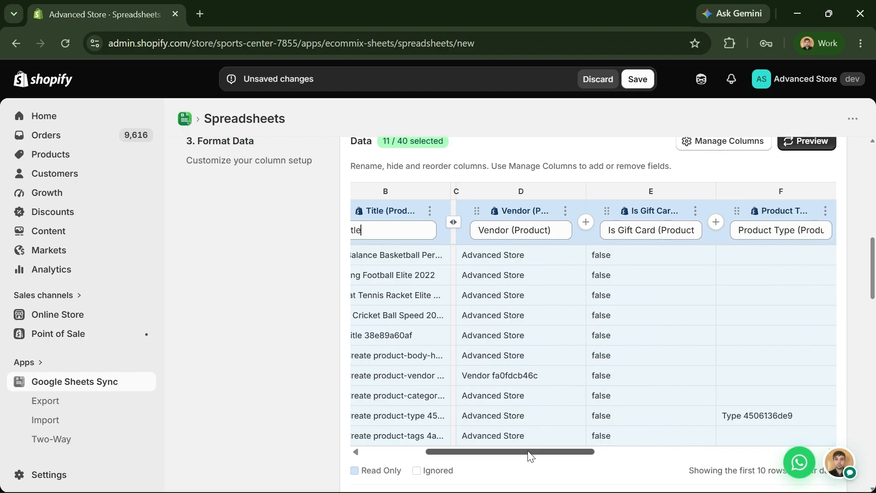
scroll(292, 320, "down", 3)
scroll(288, 314, "down", 6)
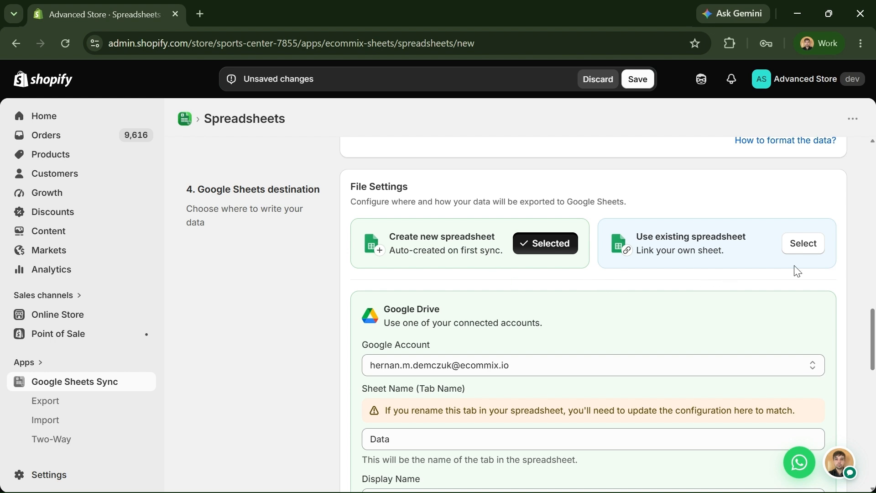
- Switch the destination to an existing spreadsheet on the connected Google account
left_click(803, 244)
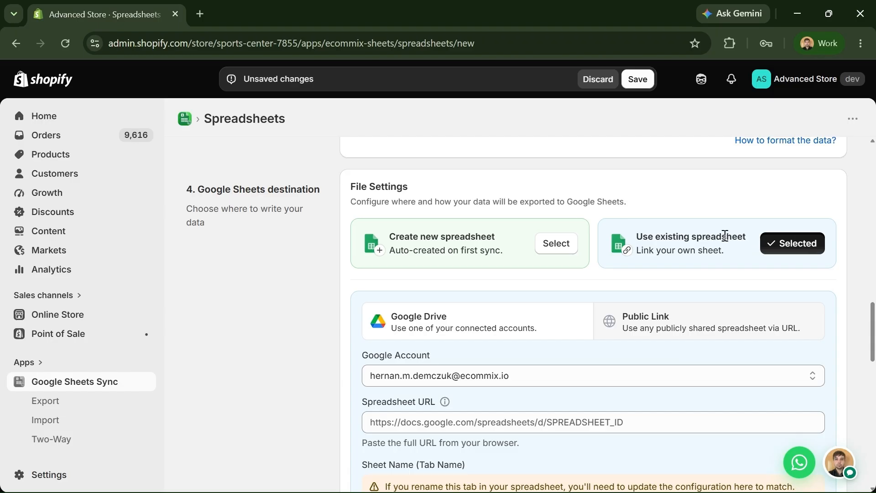
scroll(703, 234, "down", 2)
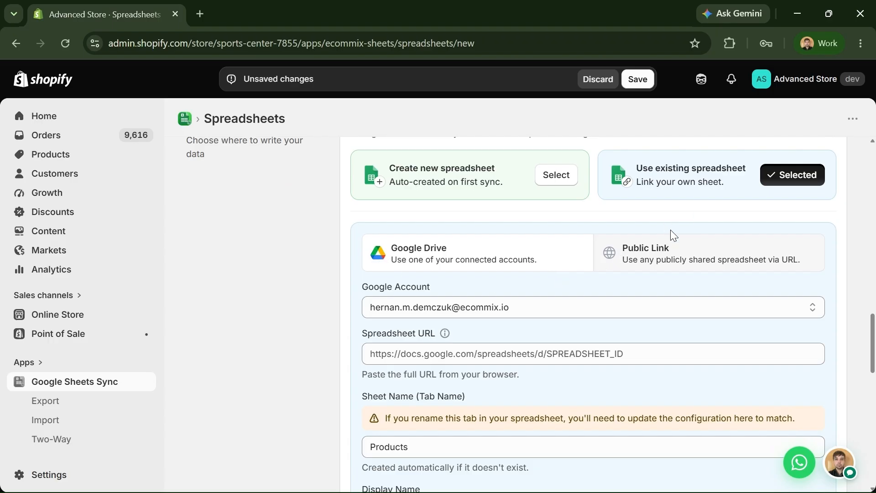
scroll(502, 265, "down", 2)
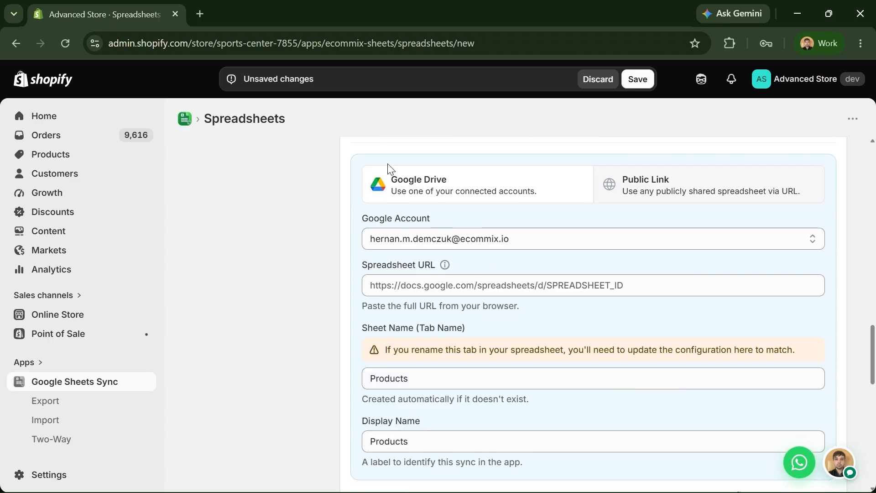
left_click(425, 240)
left_click(426, 247)
- Keep 'Products' as both the sheet tab name and the sync display name
left_click(419, 292)
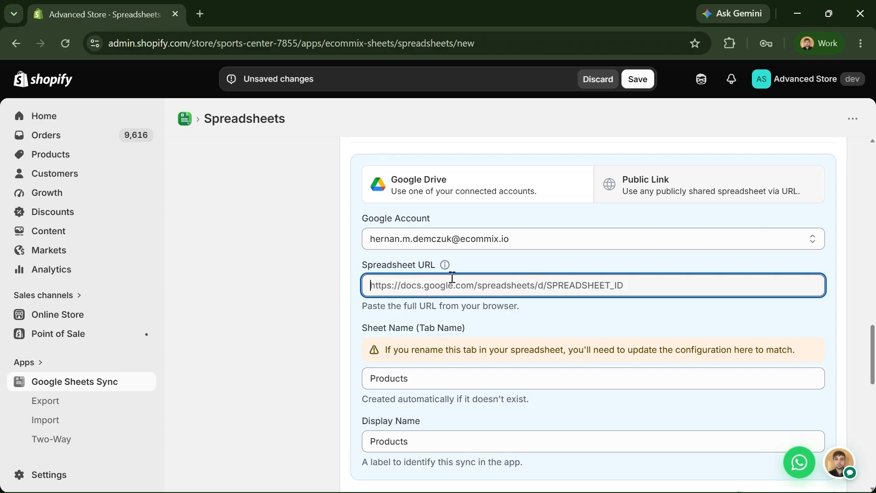
scroll(464, 292, "down", 2)
left_click(425, 310)
double_click(405, 314)
left_click(396, 314)
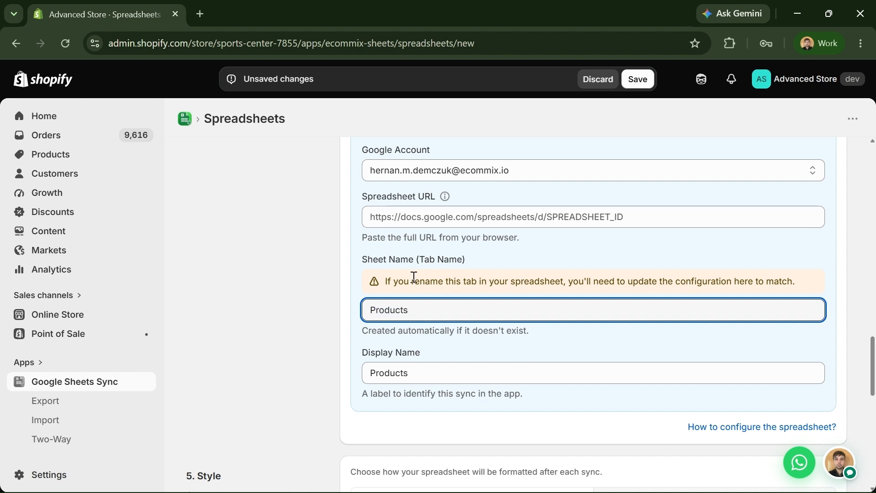
left_click(422, 366)
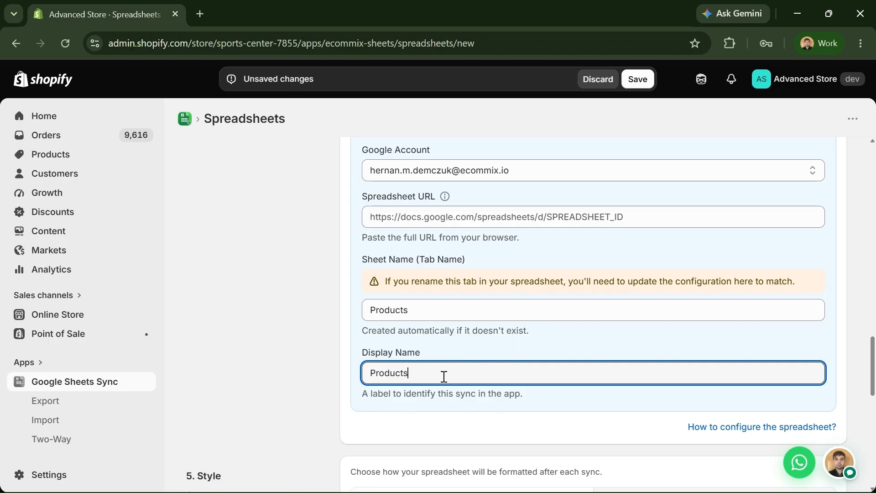
scroll(442, 386, "up", 2)
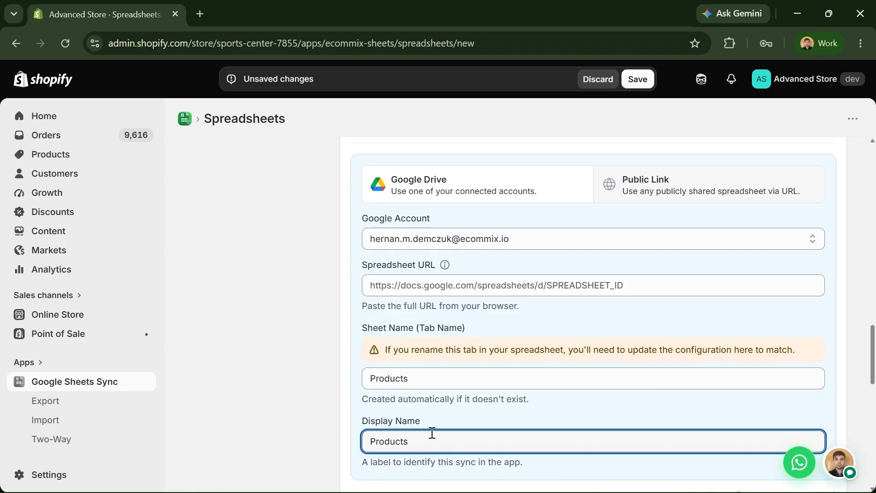
left_click(371, 436, "shift")
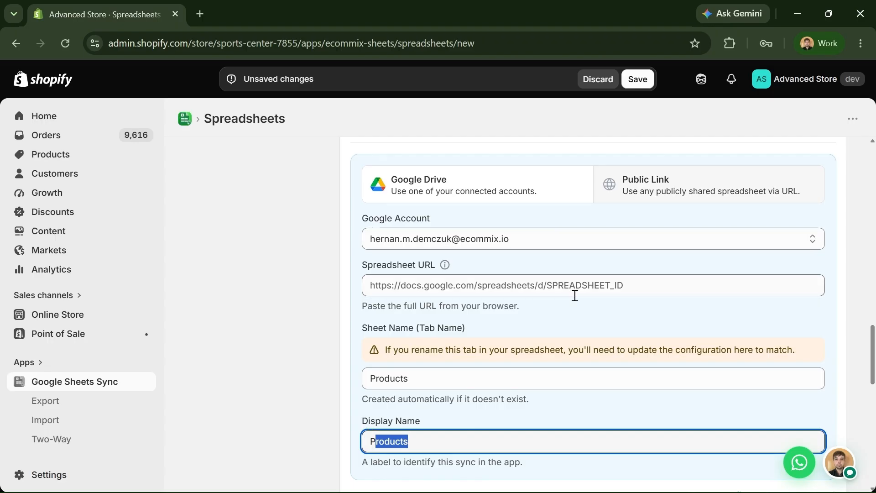
left_click(532, 189)
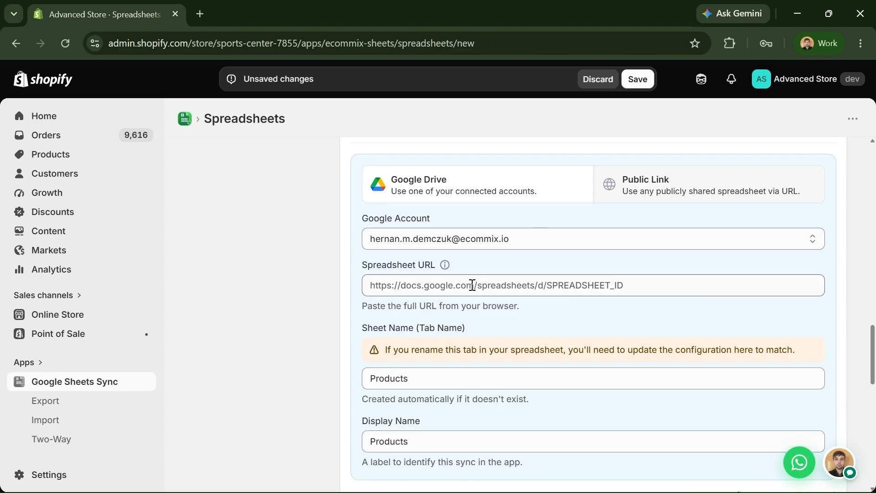
scroll(483, 273, "up", 3)
- Have the export create a new spreadsheet
left_click(557, 245)
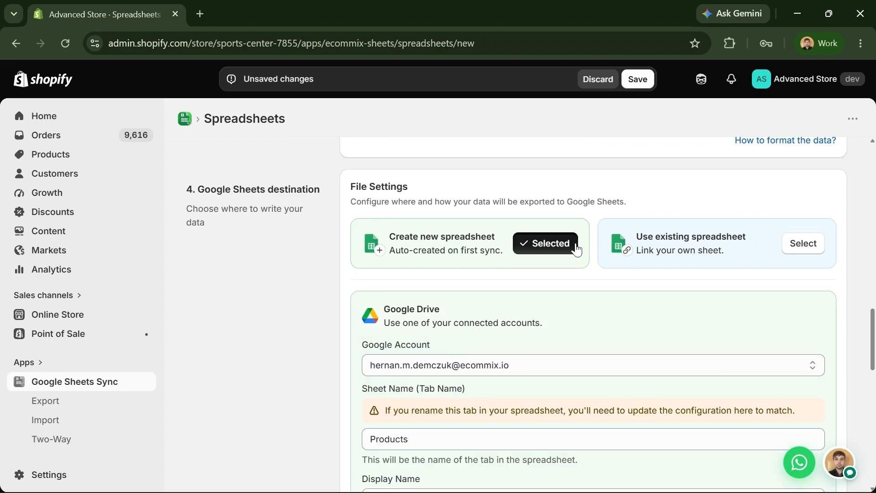
scroll(563, 307, "down", 3)
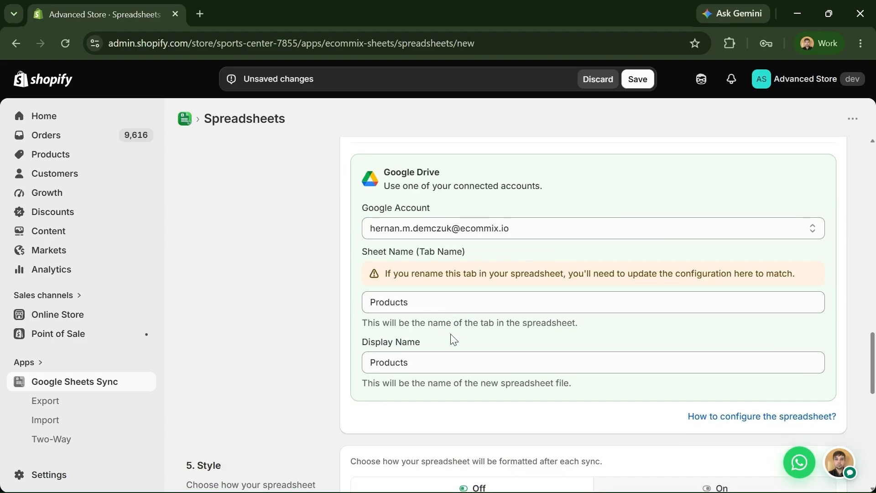
scroll(392, 337, "down", 3)
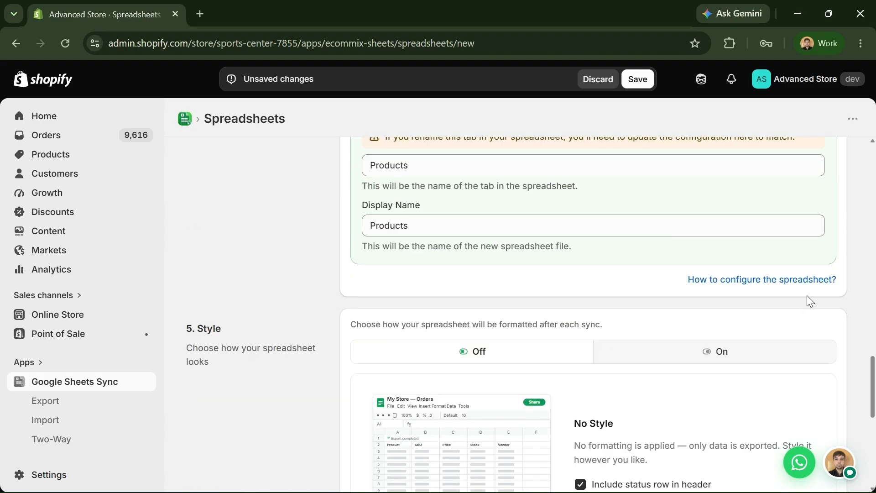
scroll(622, 309, "down", 3)
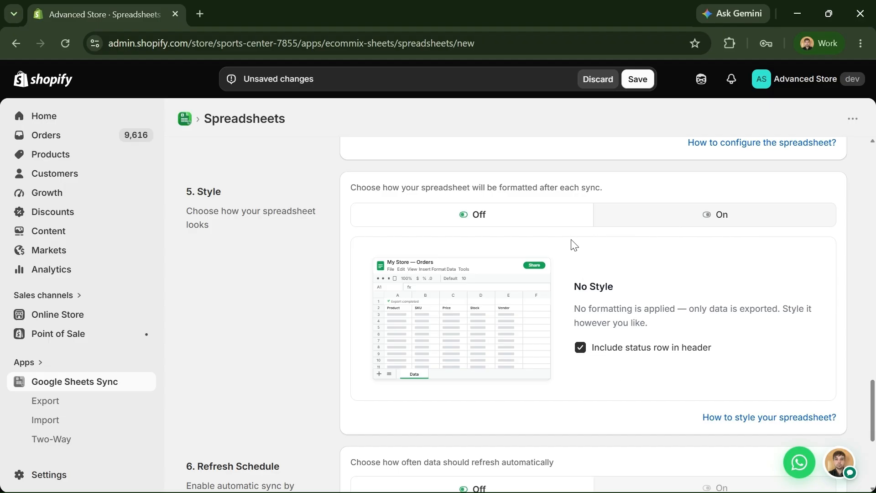
- Leave the export unstyled, with the status row kept in the header
left_click(692, 215)
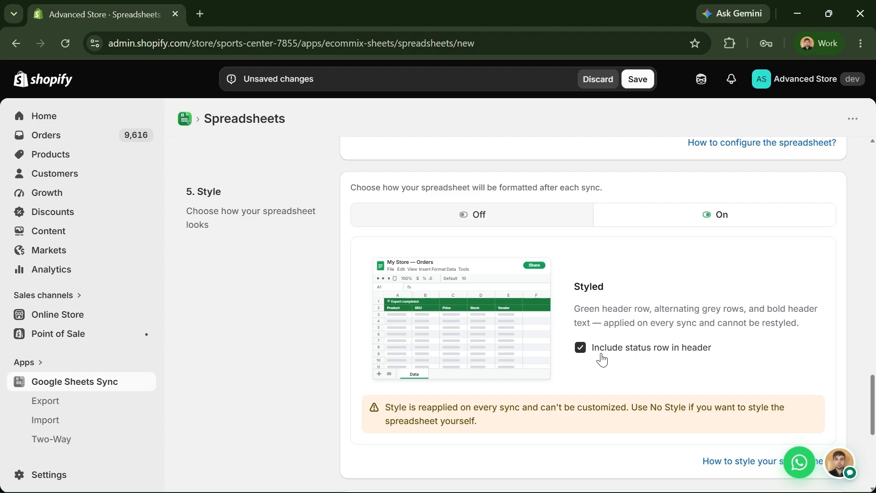
left_click(665, 355)
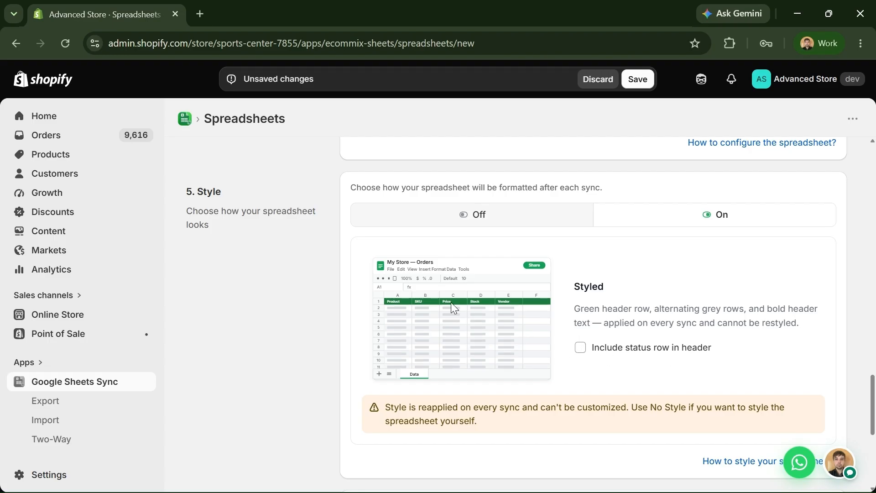
left_click(611, 355)
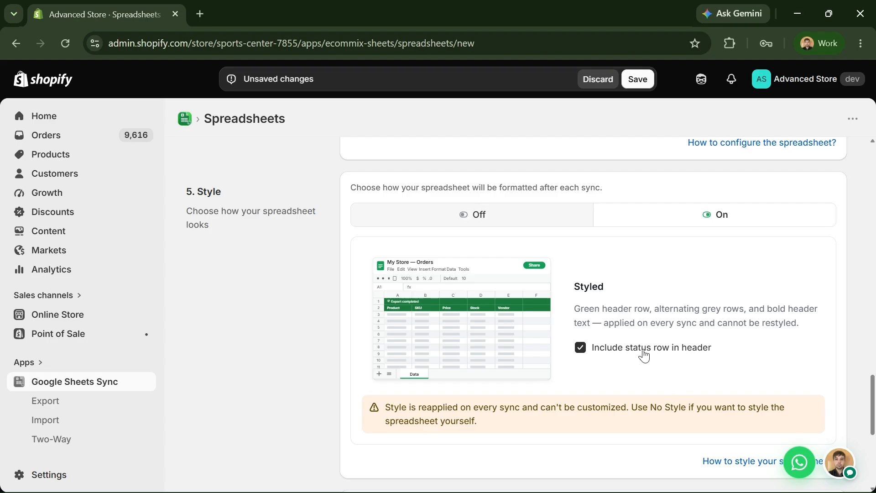
left_click(552, 224)
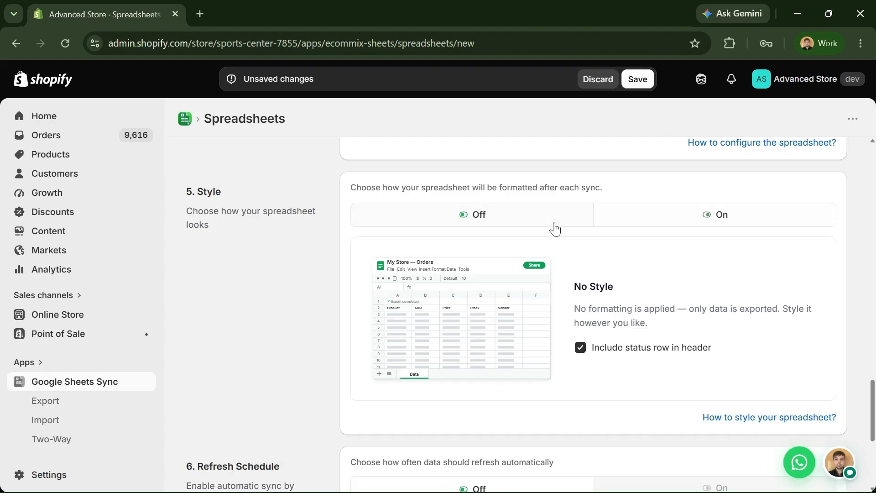
double_click(607, 348)
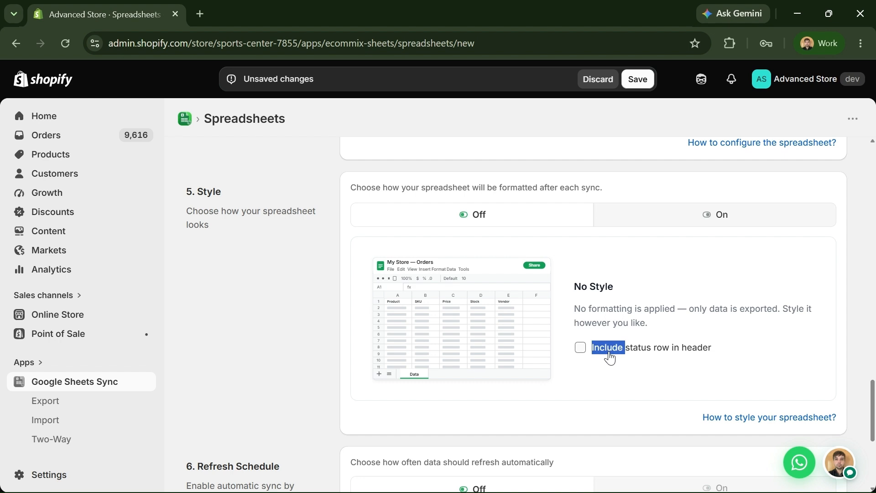
scroll(508, 326, "down", 2)
scroll(508, 327, "down", 4)
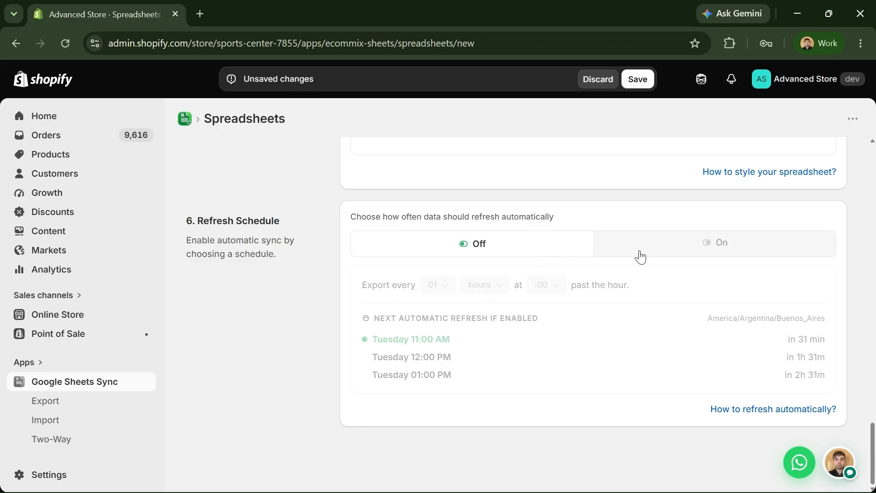
- Turn on the automatic refresh schedule, first trying a 10-minute interval
left_click(660, 253)
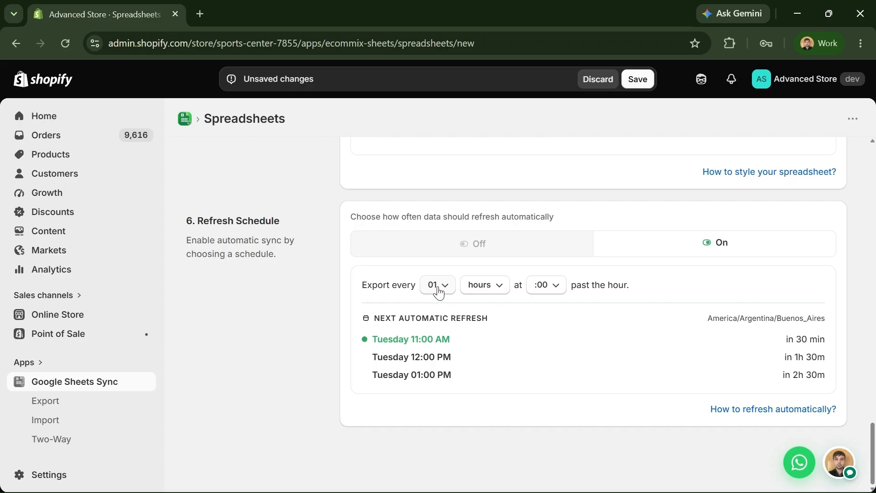
left_click(502, 285)
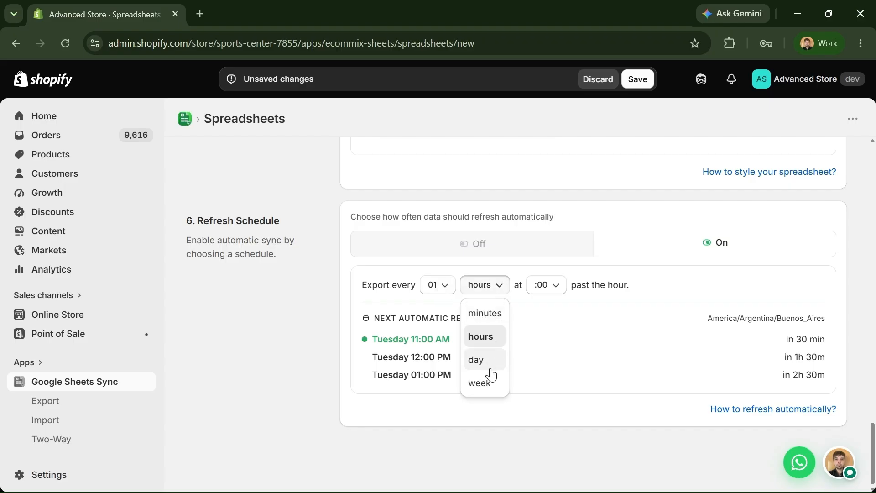
left_click(486, 313)
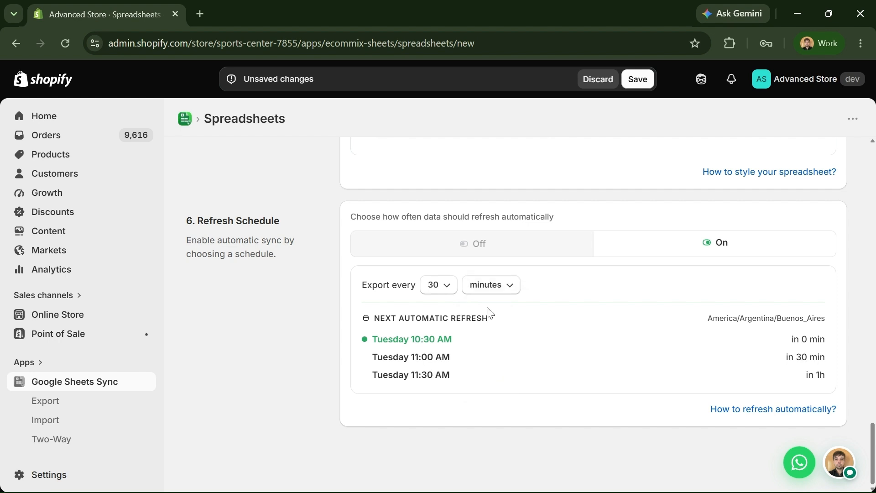
left_click(446, 286)
left_click(438, 313)
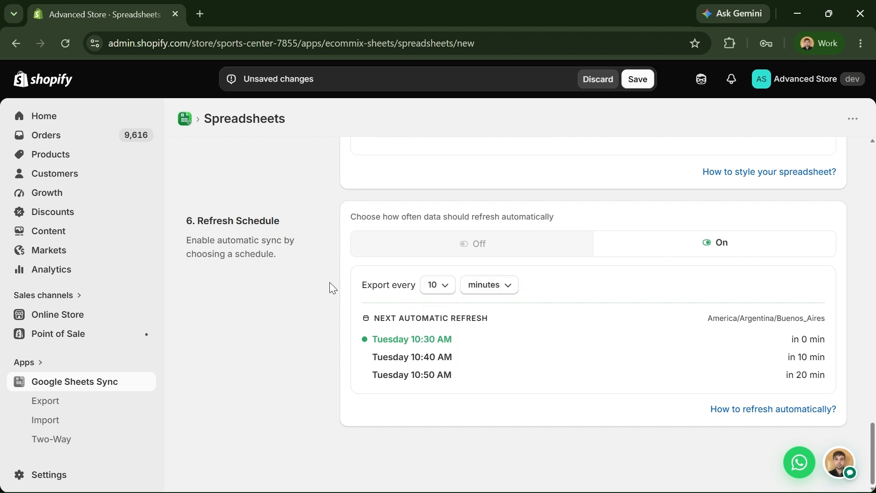
left_click(442, 291)
left_click(710, 290)
- Change the refresh to every 01 hours at :00 and save the Products sync
left_click_drag(423, 356, 428, 360)
left_click(591, 318)
left_click(446, 288)
left_click(472, 296)
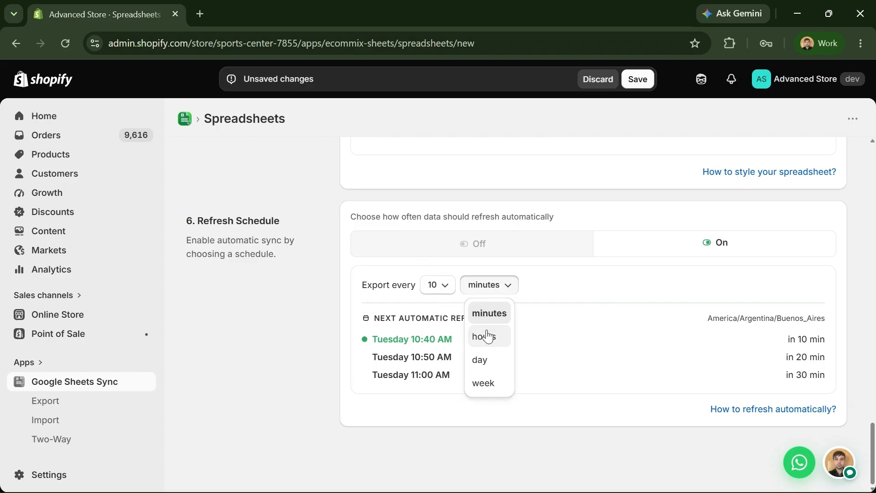
left_click(486, 337)
left_click(637, 79)
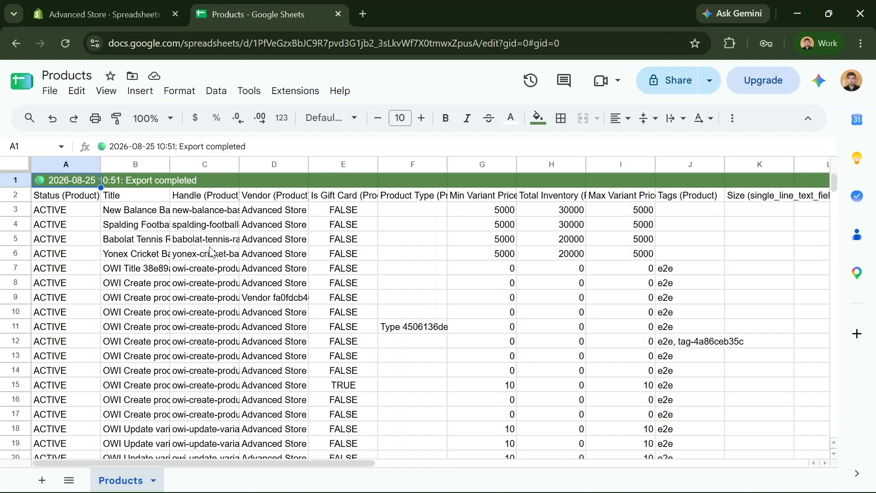
- Review the exported Products sheet, checking the vendor value in cell D6
left_click(263, 258)
scroll(256, 274, "down", 5)
scroll(250, 296, "up", 5)
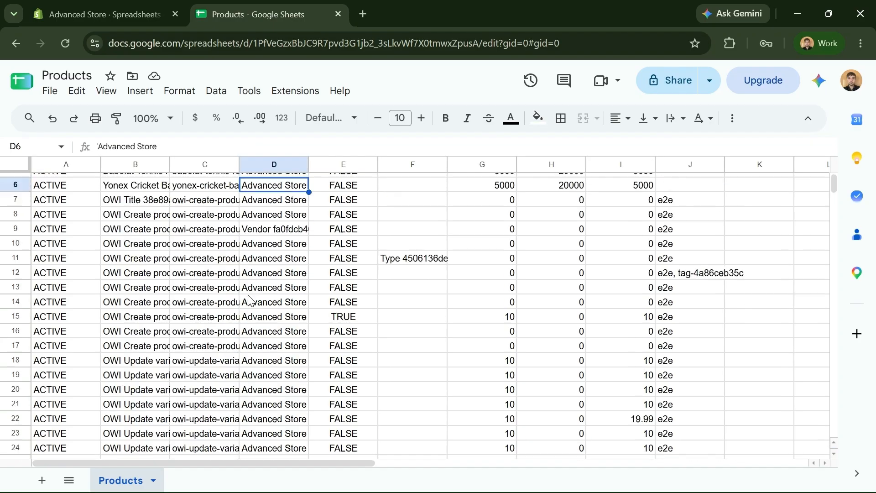
left_click(89, 20)
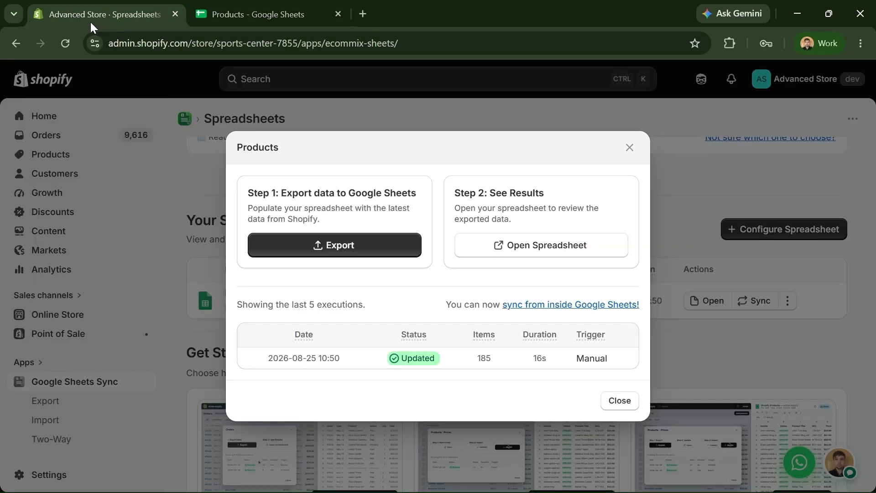
- Close the Products export summary and scroll down to the Your Spreadsheets list
left_click_drag(243, 148, 278, 157)
left_click(287, 155)
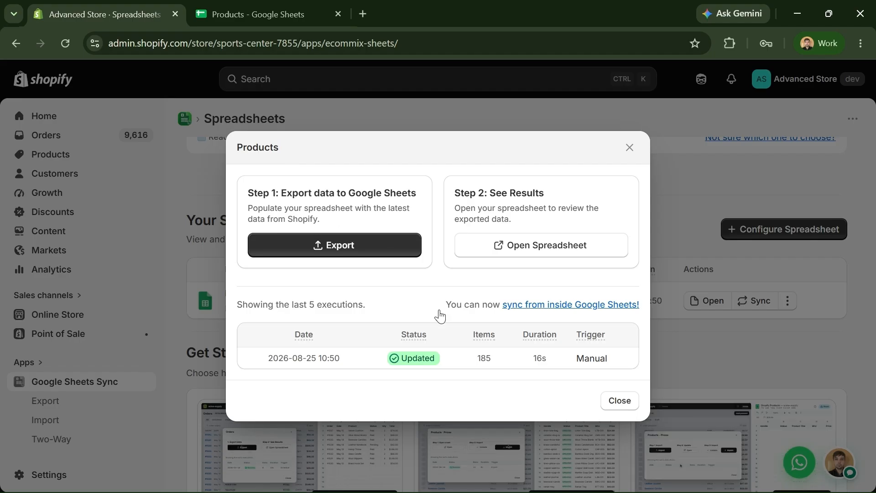
left_click(631, 149)
scroll(593, 251, "up", 6)
scroll(530, 226, "up", 2)
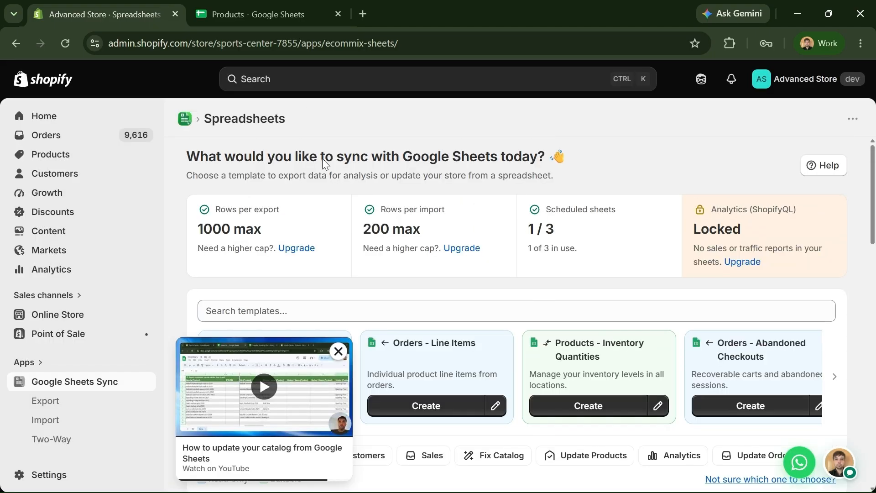
scroll(350, 186, "down", 2)
scroll(356, 176, "up", 2)
scroll(379, 179, "down", 6)
scroll(314, 214, "down", 3)
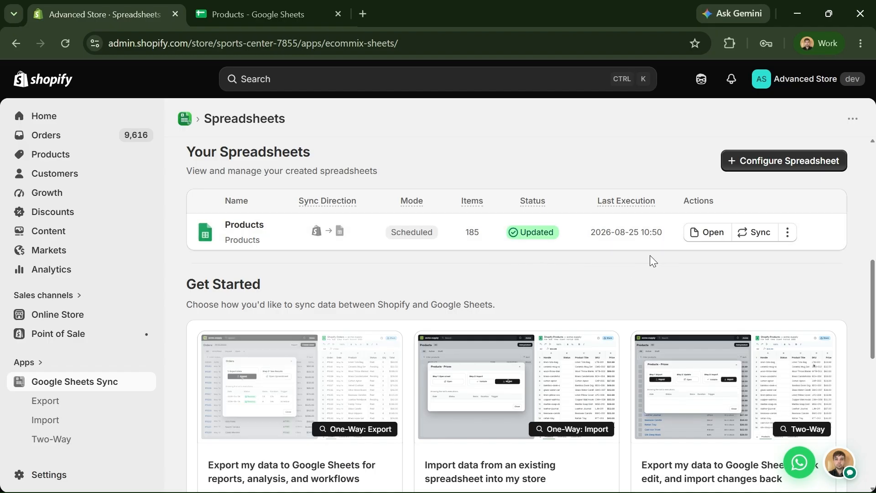
- Export the Products data again and view the sheet stamped 10:53 Export completed
left_click(760, 233)
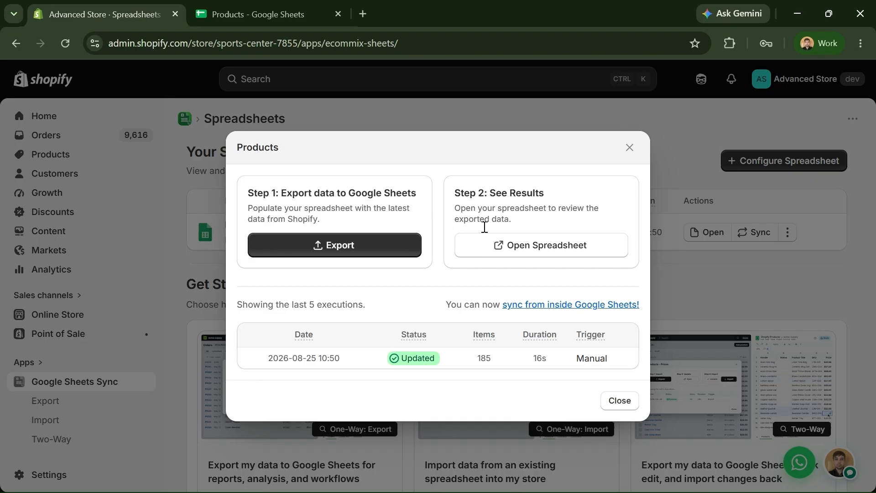
left_click(349, 247)
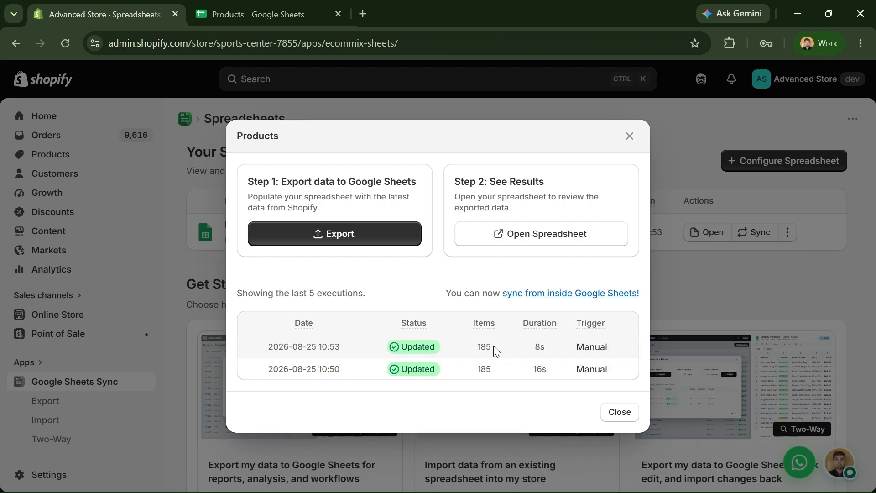
left_click(259, 26)
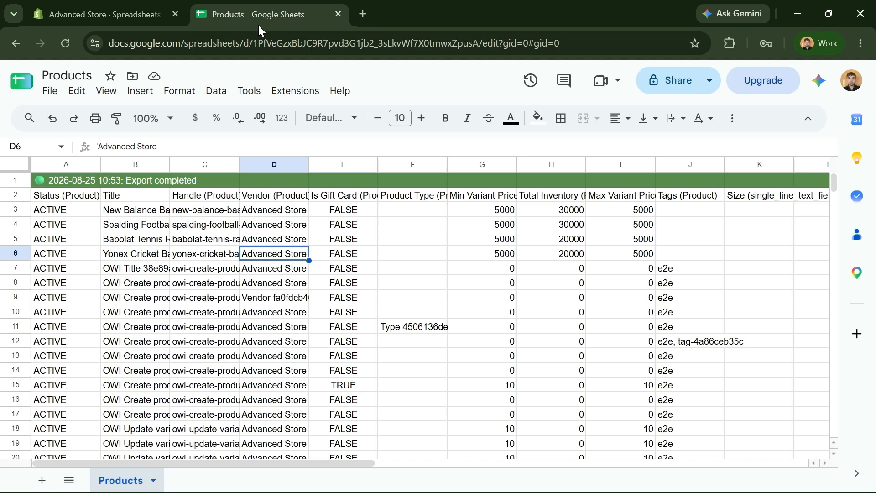
- Return to the Shopify Products export history showing the 10:50 and 10:53 runs
left_click(141, 16)
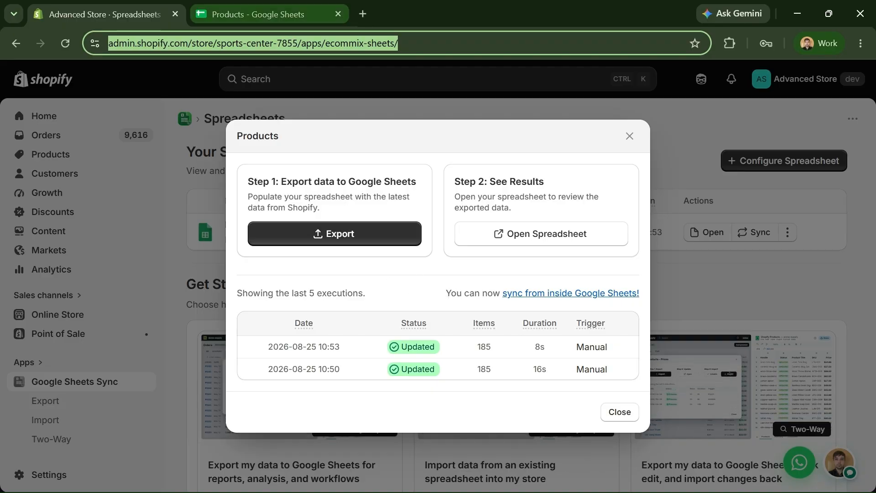
mouse_move(270, 14)
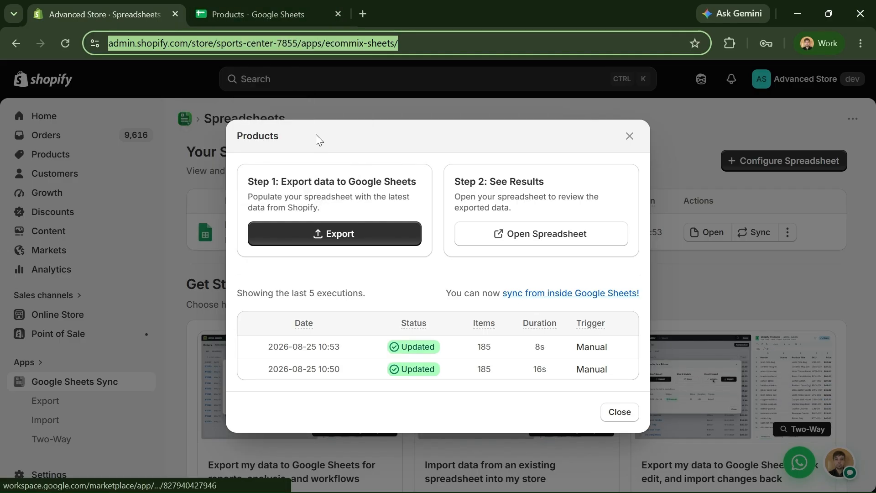
- Look over the eCommix Shopify Sync Marketplace listing, close it, and go to the Products sheet
left_click(543, 296)
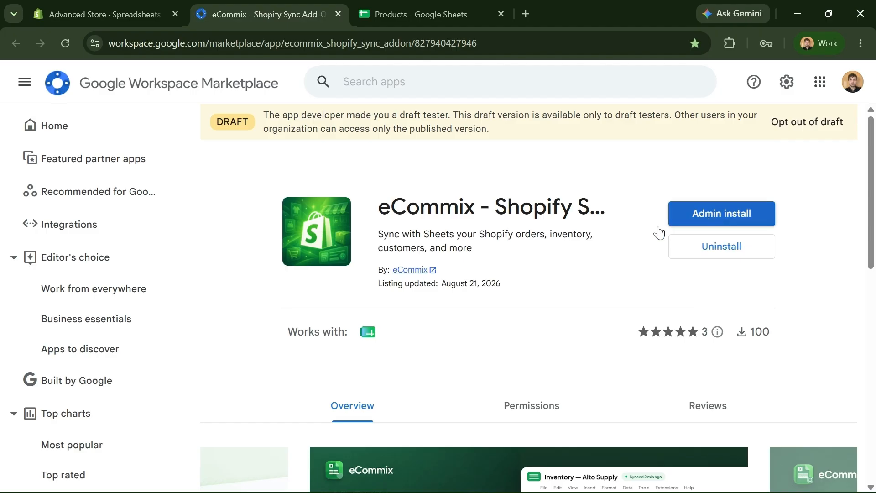
scroll(579, 251, "down", 2)
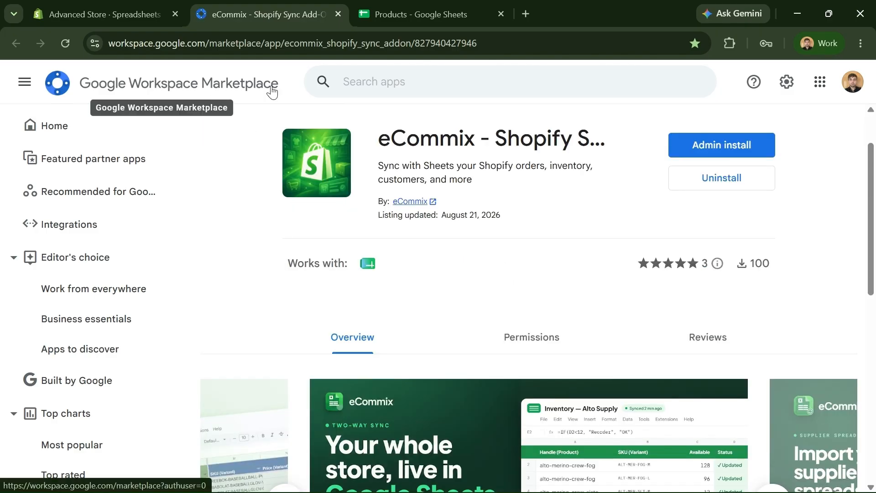
left_click(340, 17)
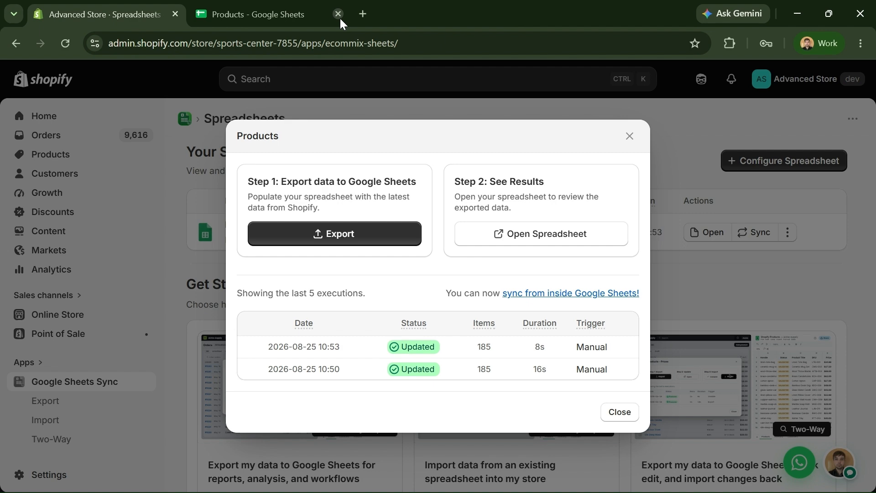
left_click(258, 8)
- Launch the eCommix - Shopify Sync Add-On from Extensions and start a Products export
left_click(294, 90)
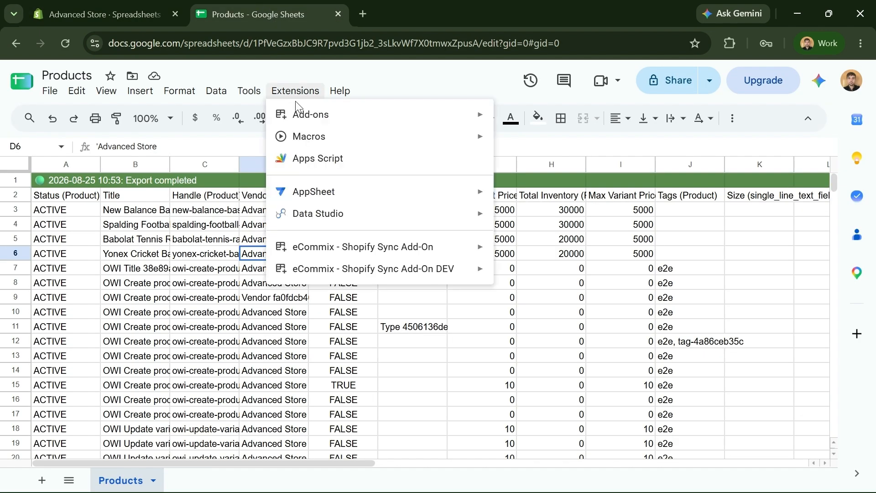
mouse_move(482, 249)
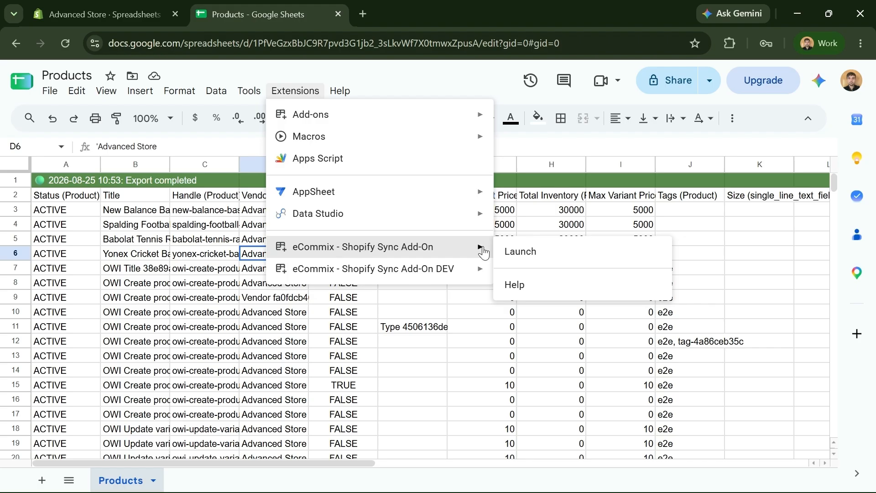
left_click(509, 252)
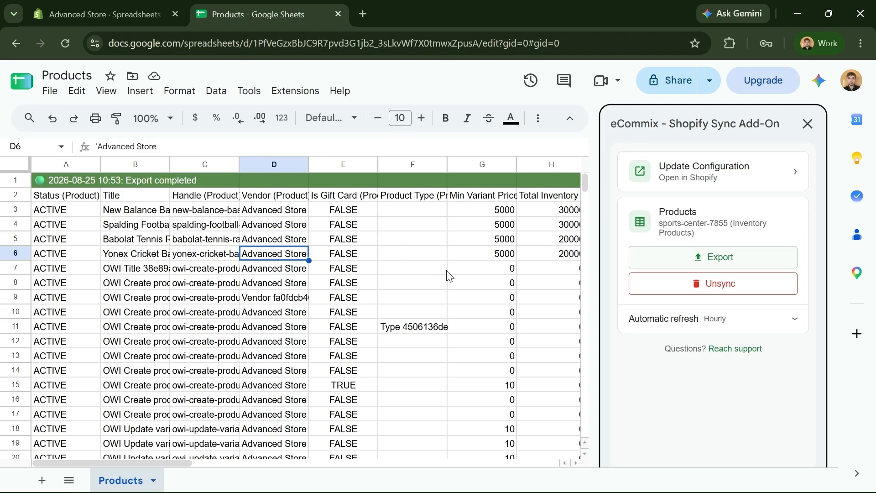
left_click(677, 255)
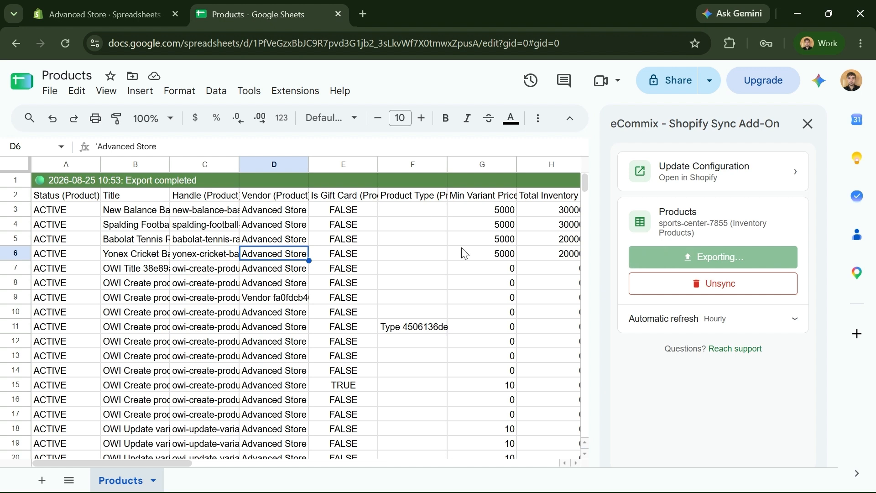
- Confirm the add-on's automatic refresh is Enabled, Hourly, every hour, then go back to Shopify
left_click(674, 325)
scroll(675, 329, "down", 2)
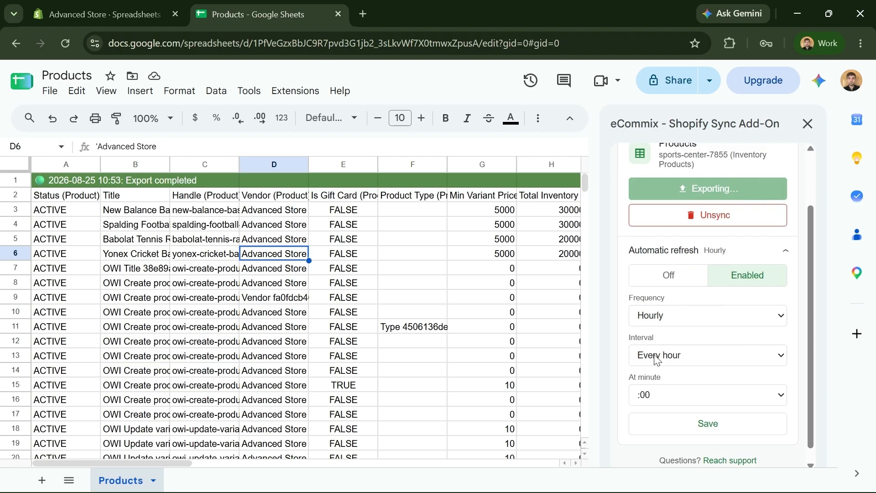
scroll(688, 385, "down", 1)
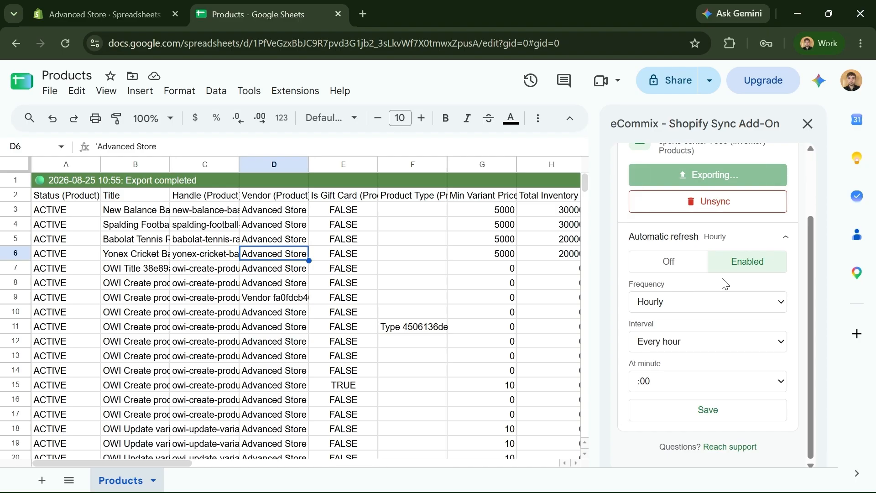
scroll(743, 328, "up", 2)
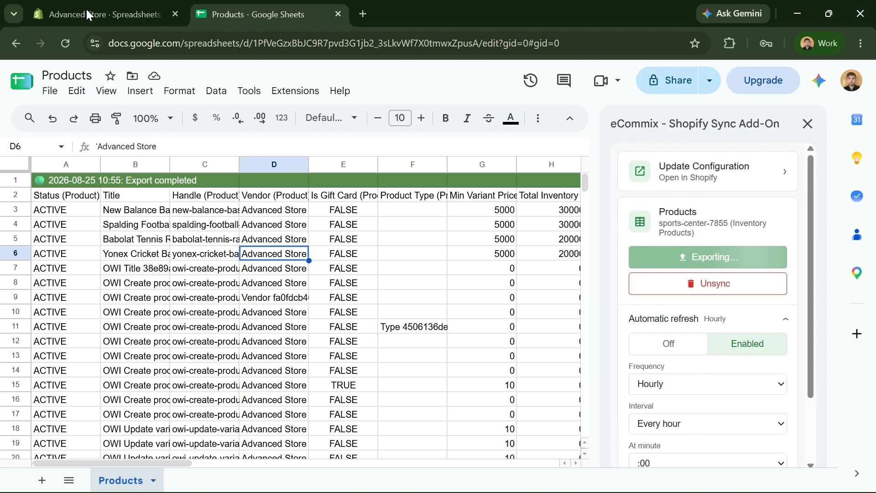
left_click(105, 14)
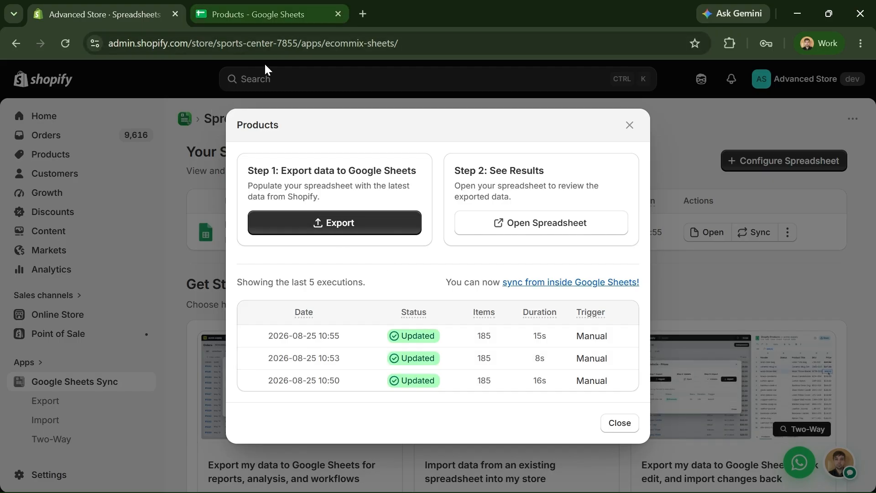
- Confirm the 11:00 Scheduled - Export run against the sheet, then close the Products dialog
left_click(243, 9)
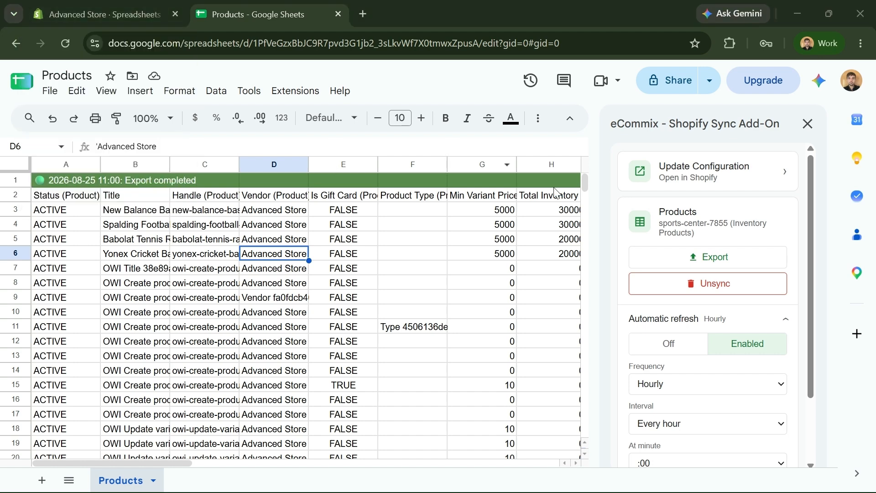
left_click(144, 21)
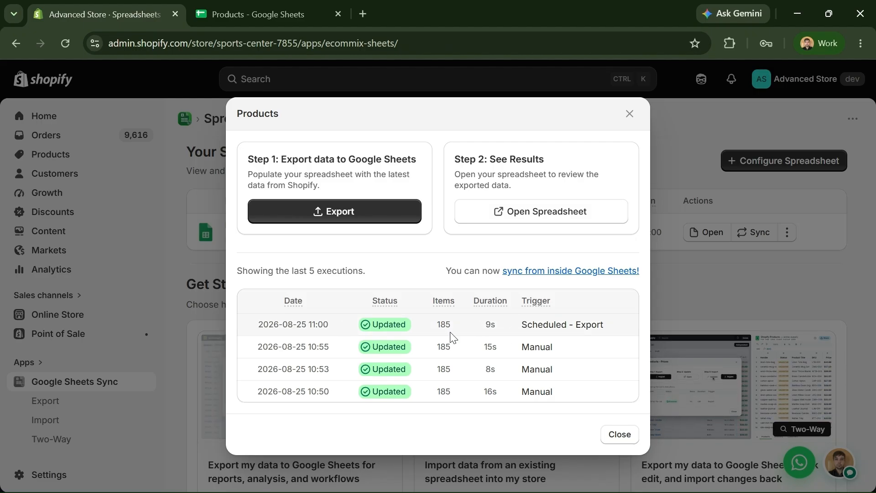
left_click_drag(524, 332, 606, 335)
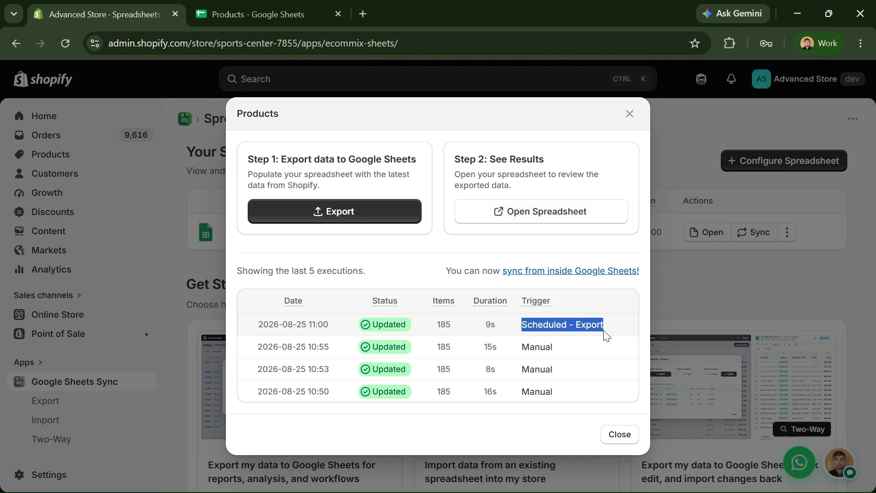
left_click(594, 330)
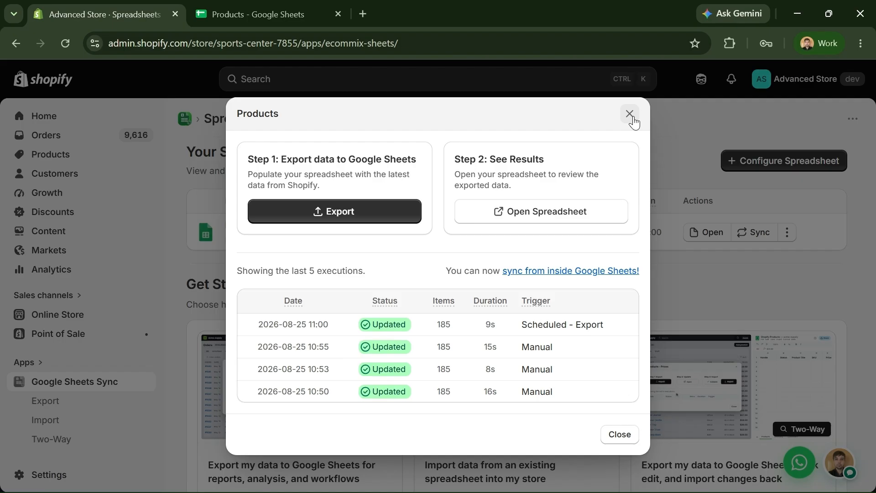
left_click(256, 18)
left_click_drag(139, 465, 109, 457)
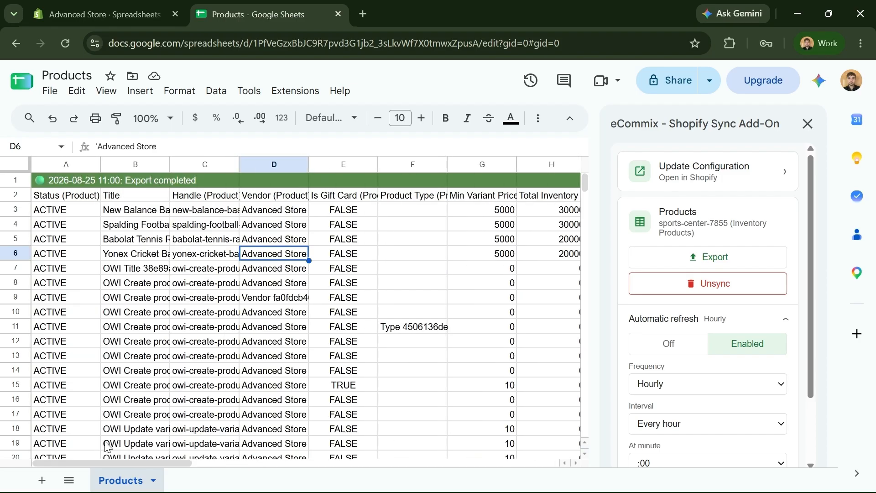
left_click(104, 17)
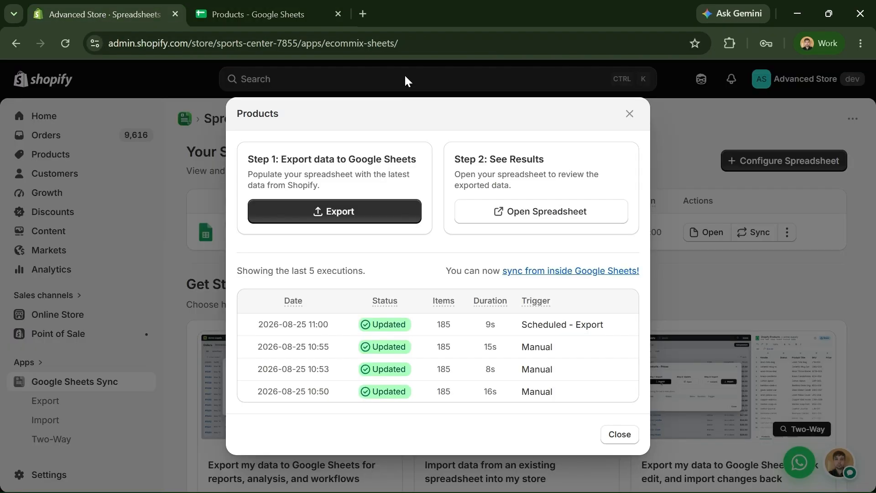
left_click(620, 434)
scroll(698, 338, "up", 2)
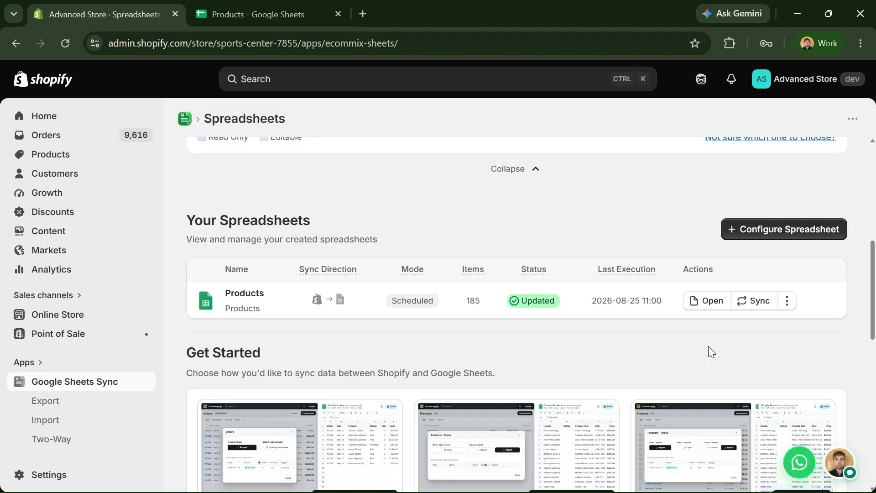
- Open the Products spreadsheet's settings for editing
left_click(787, 307)
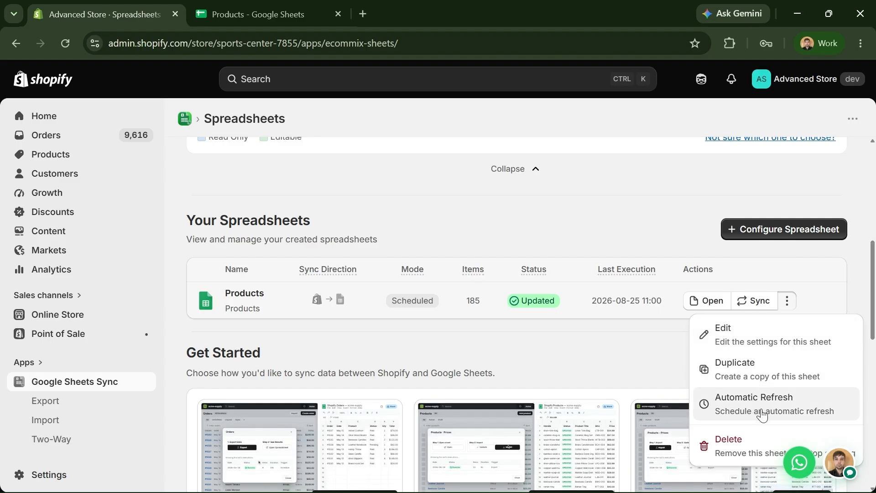
left_click(743, 338)
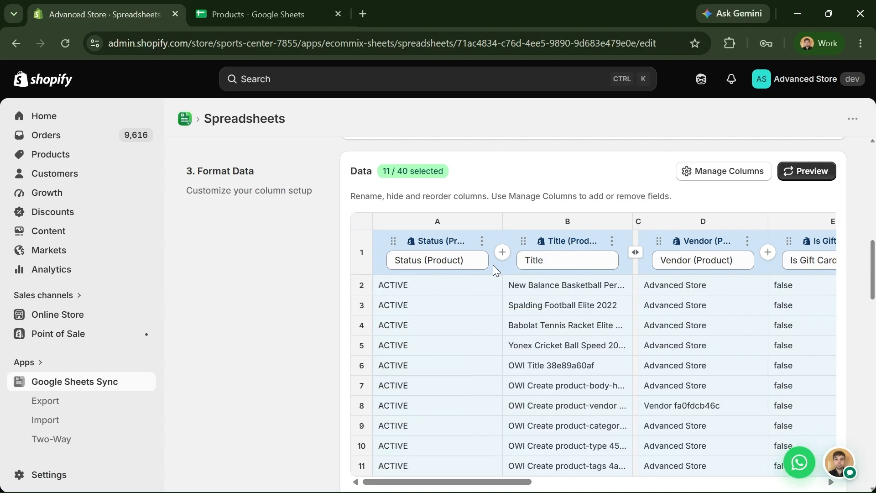
scroll(336, 255, "up", 2)
scroll(380, 270, "down", 4)
scroll(384, 266, "up", 2)
scroll(540, 470, "right", 3)
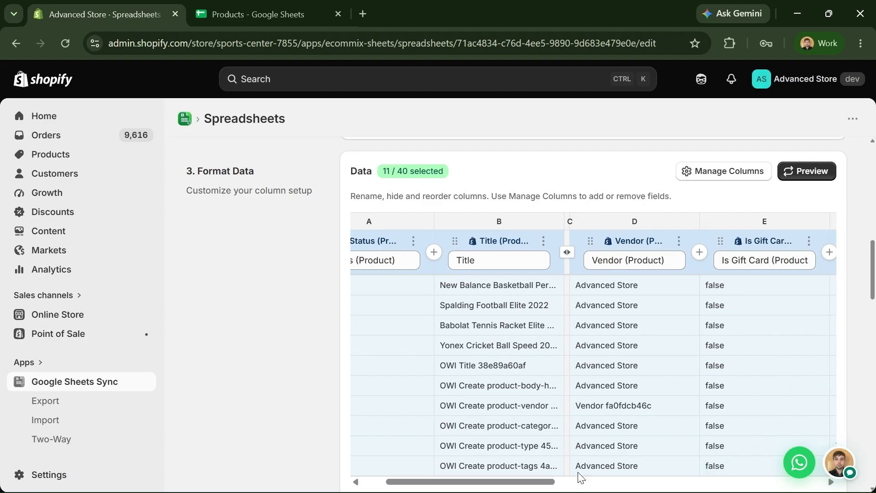
- Add a Description column after Vendor, preview and save it, then return to the sheet
left_click(700, 252)
left_click(779, 247)
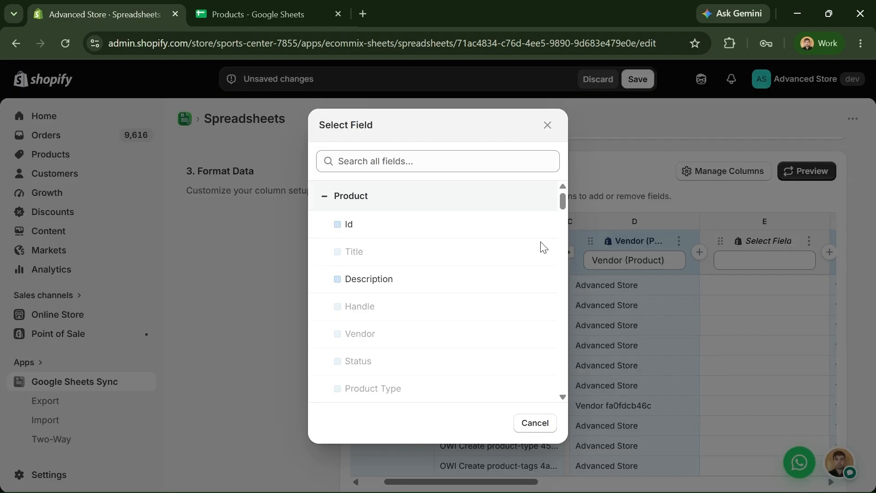
left_click(446, 287)
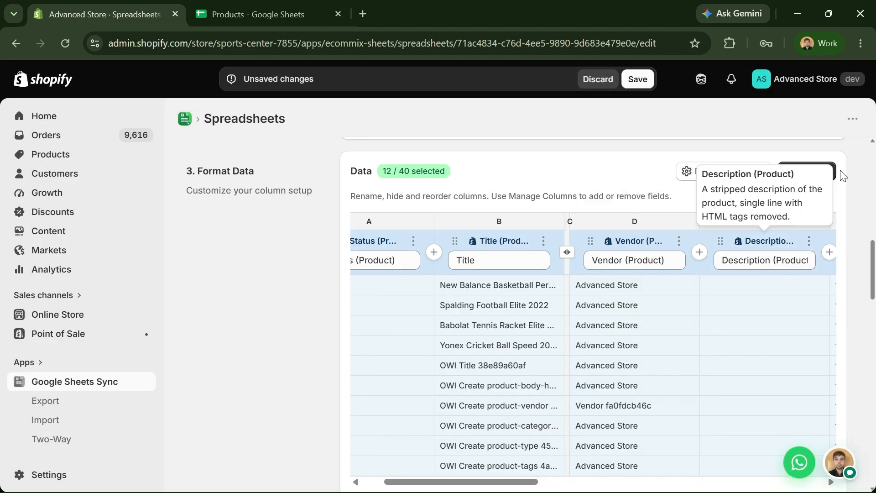
left_click(816, 180)
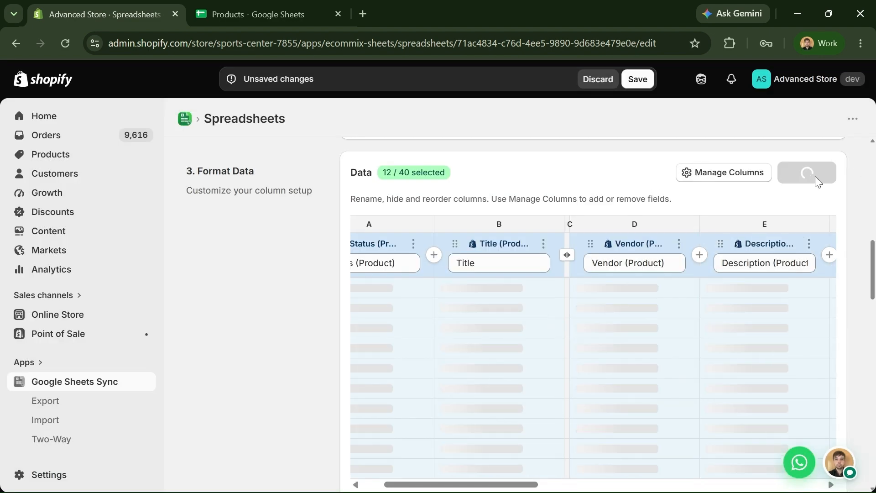
scroll(824, 197, "down", 2)
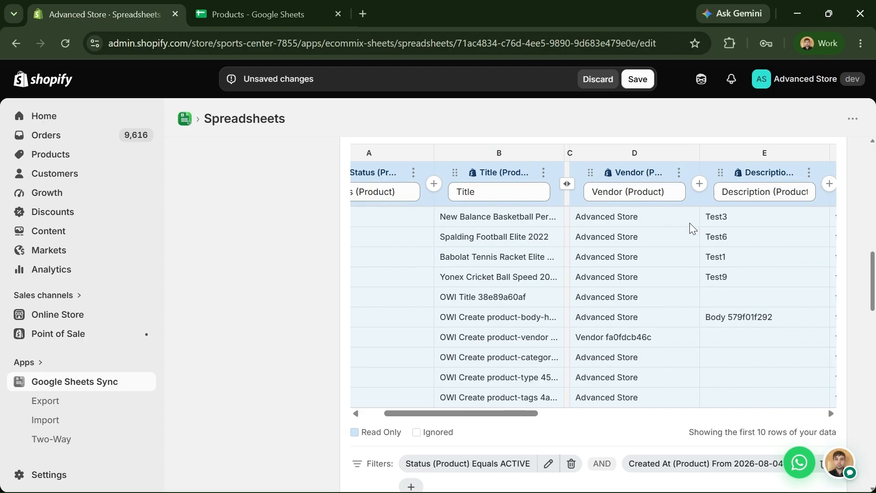
left_click(638, 81)
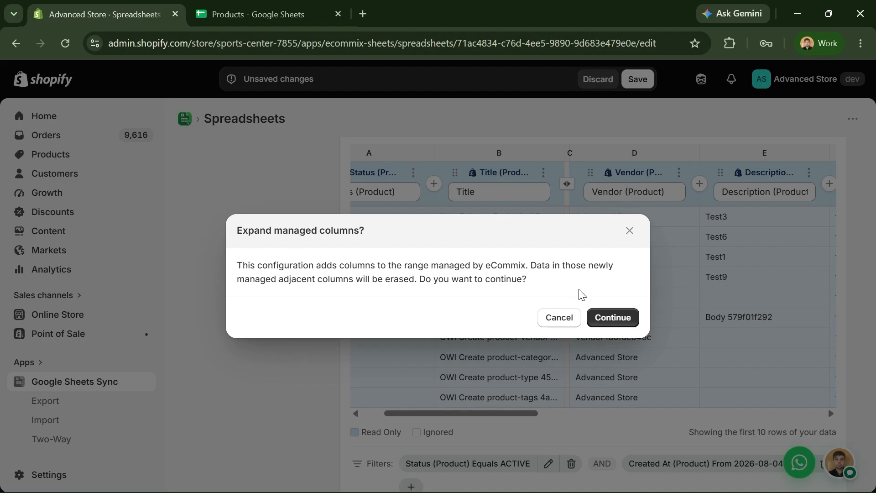
left_click(264, 18)
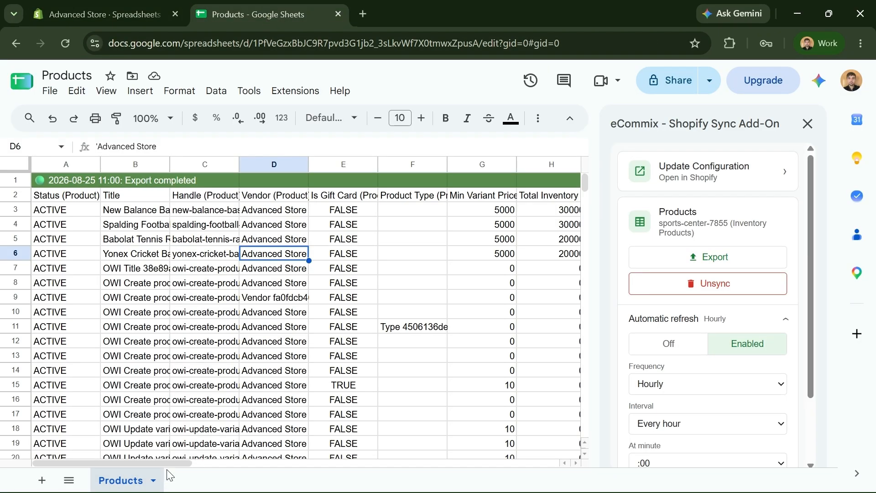
- Enter CUSTOM as the header in cell L2, next to the Size header
left_click_drag(169, 464, 355, 464)
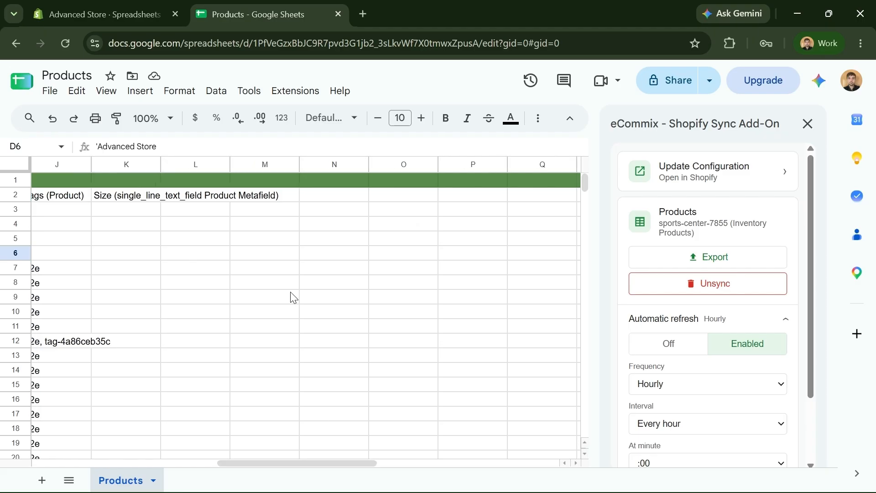
left_click(142, 197)
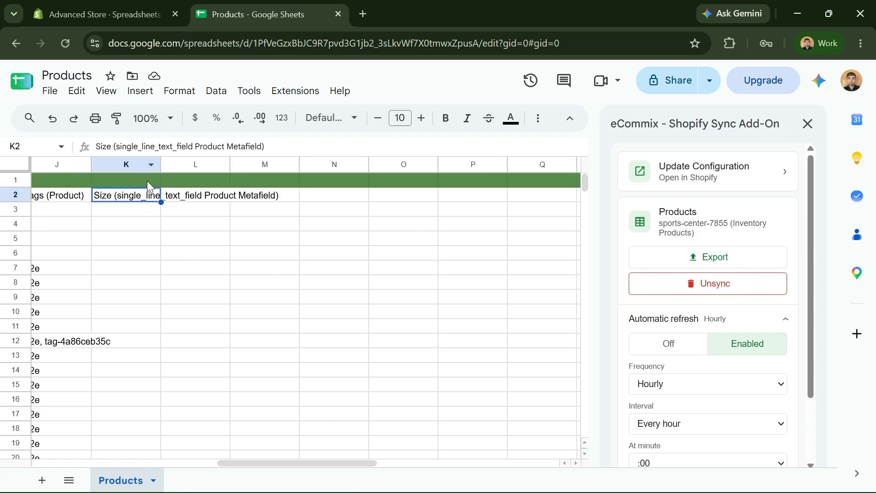
left_click(192, 197)
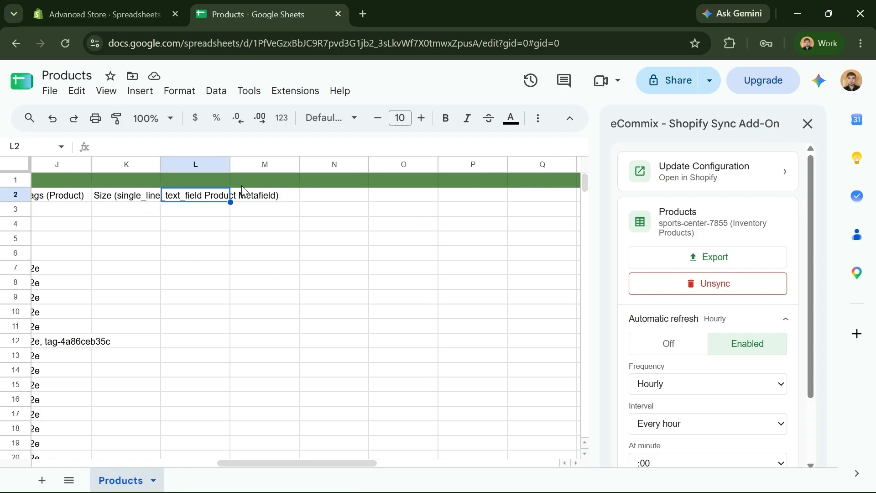
type("CUSTOME")
key("BackSpace")
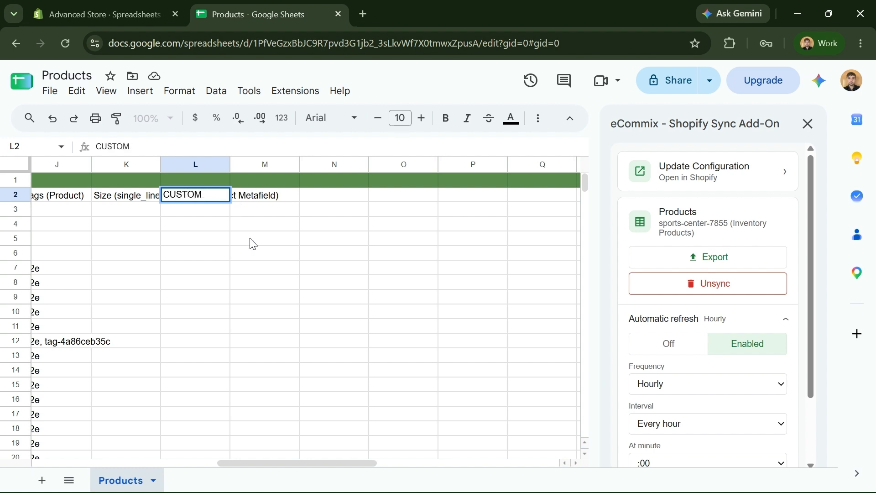
left_click(254, 242)
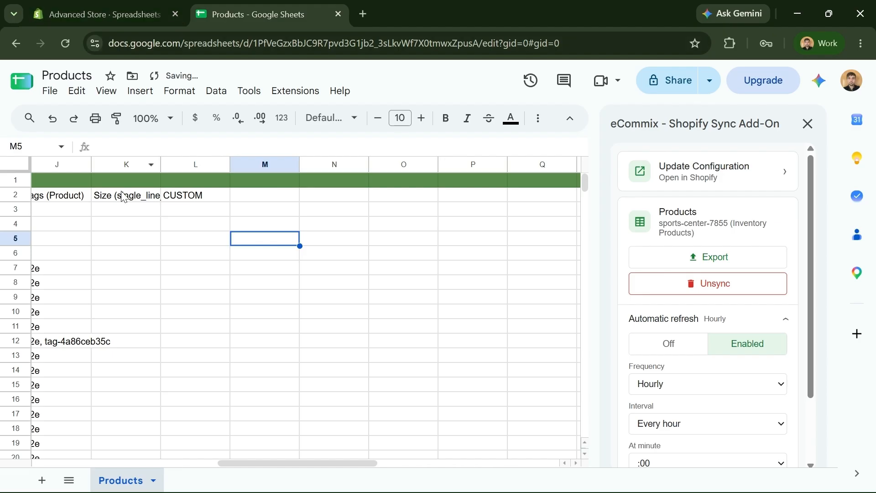
- Select column L and confirm expanding the Products sync's managed columns
left_click(204, 166)
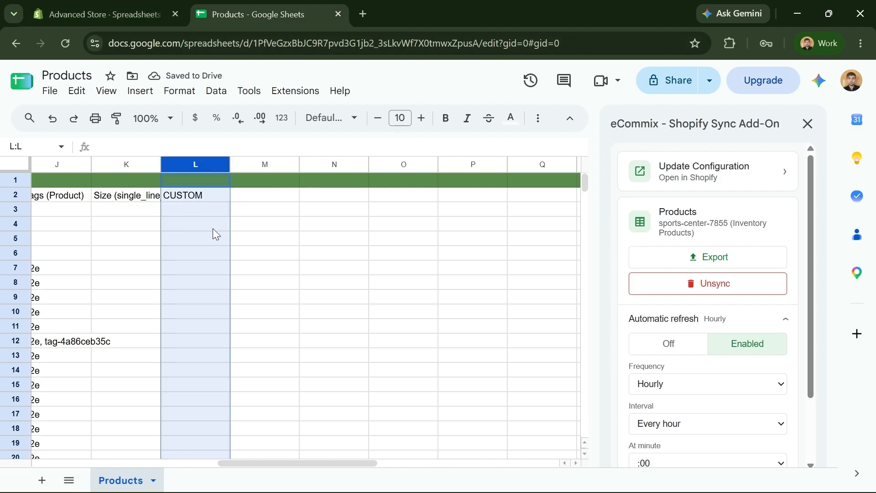
left_click(234, 226)
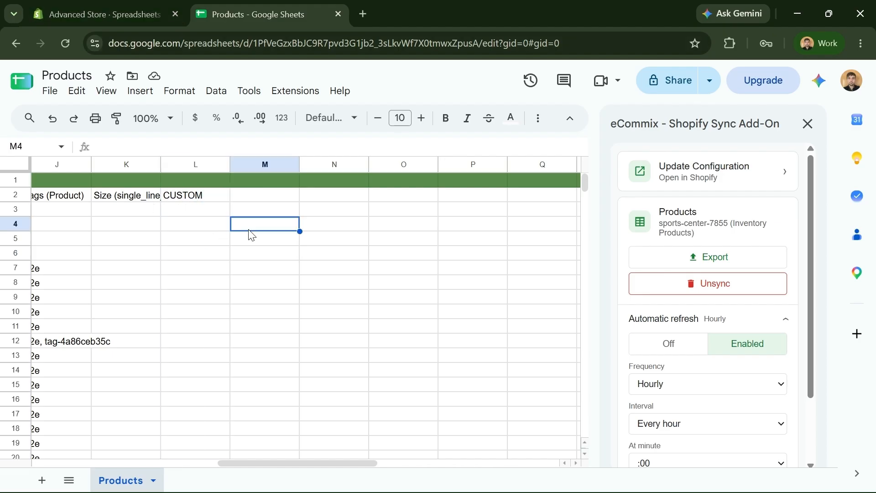
left_click(201, 270)
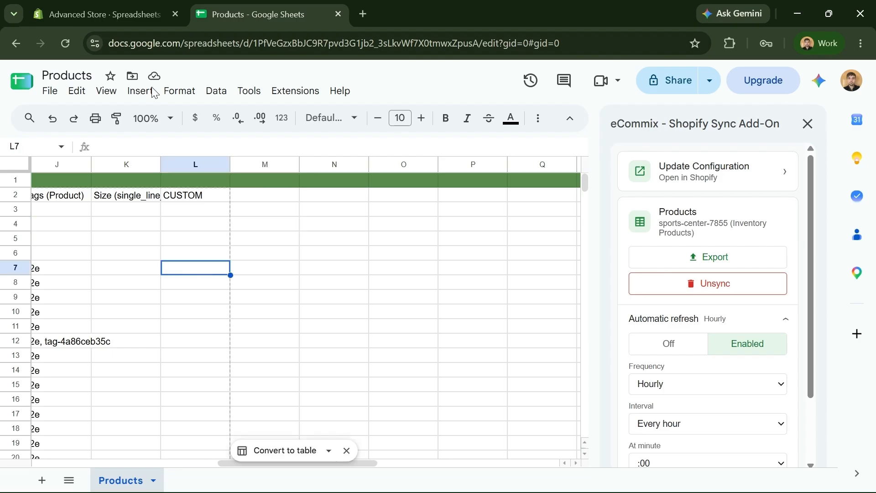
left_click(104, 20)
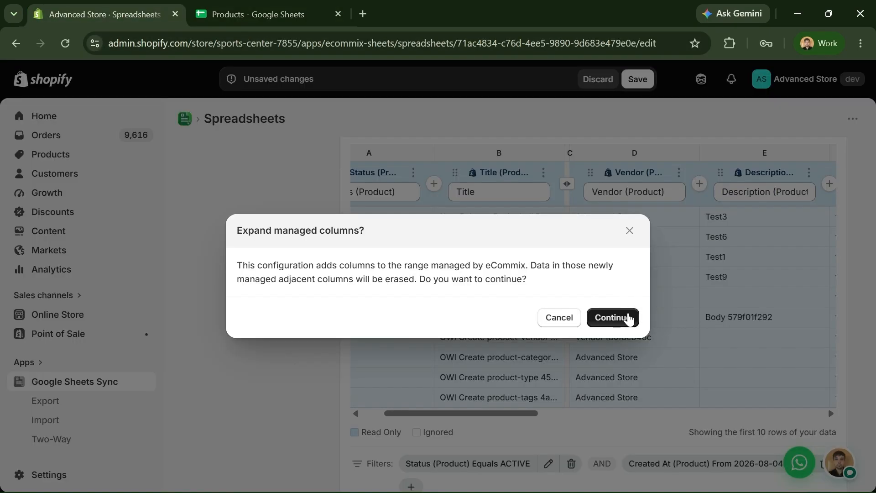
left_click(629, 318)
- Verify the CUSTOM header in L2 back in the Products spreadsheet
left_click(231, 23)
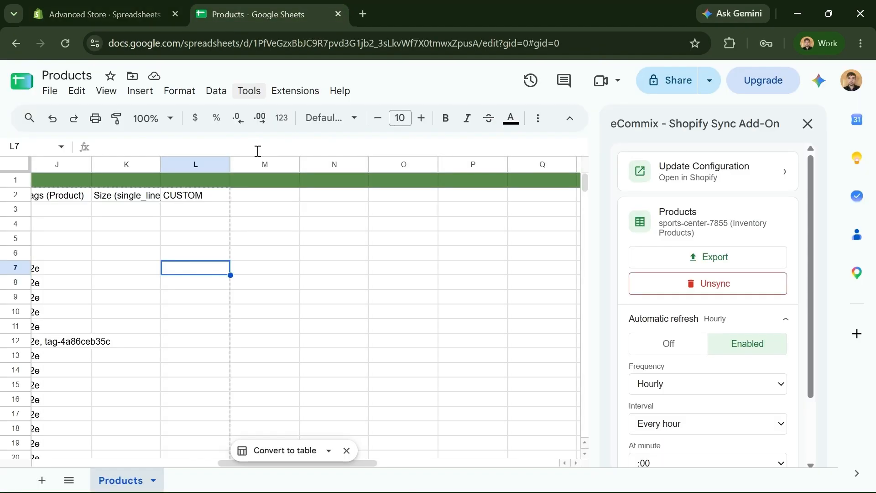
left_click(200, 201)
left_click(246, 235)
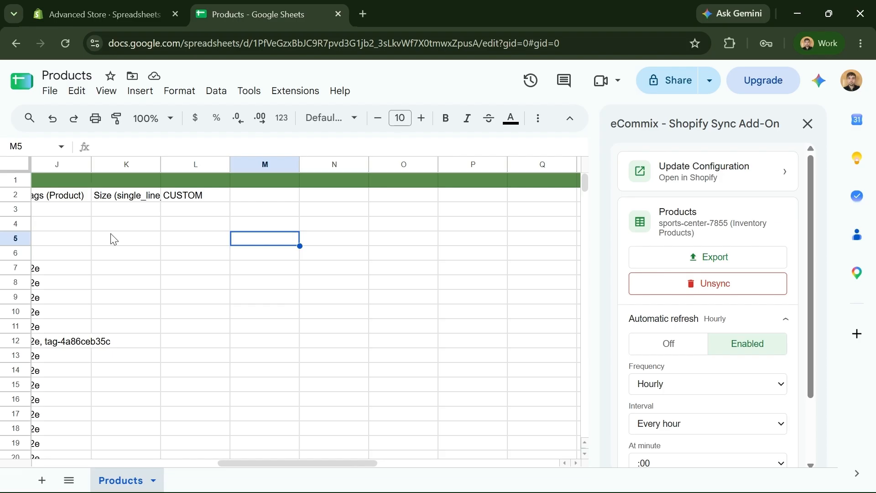
left_click_drag(296, 464, 68, 479)
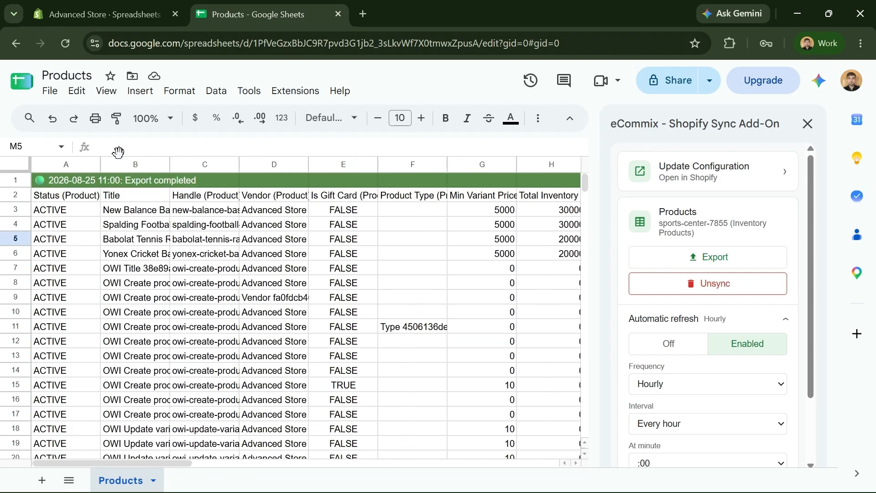
left_click(134, 12)
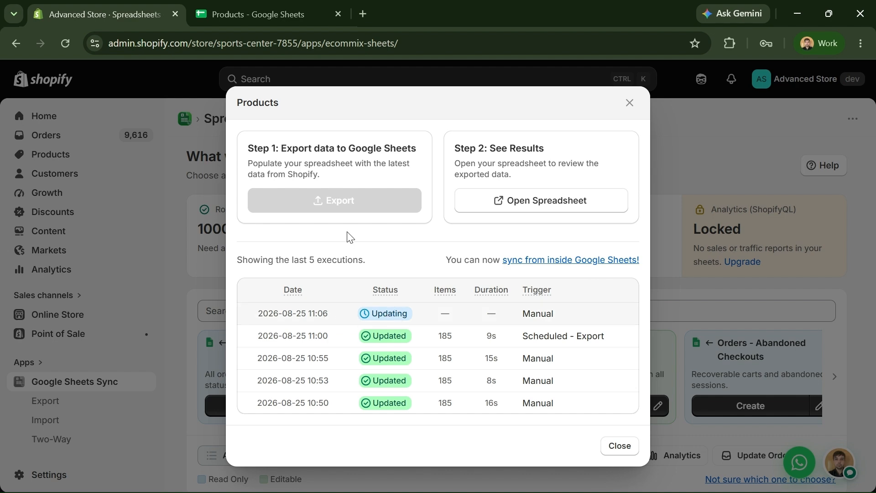
- Inspect the finished Products export, including the new Size metafield header in L2
left_click(242, 11)
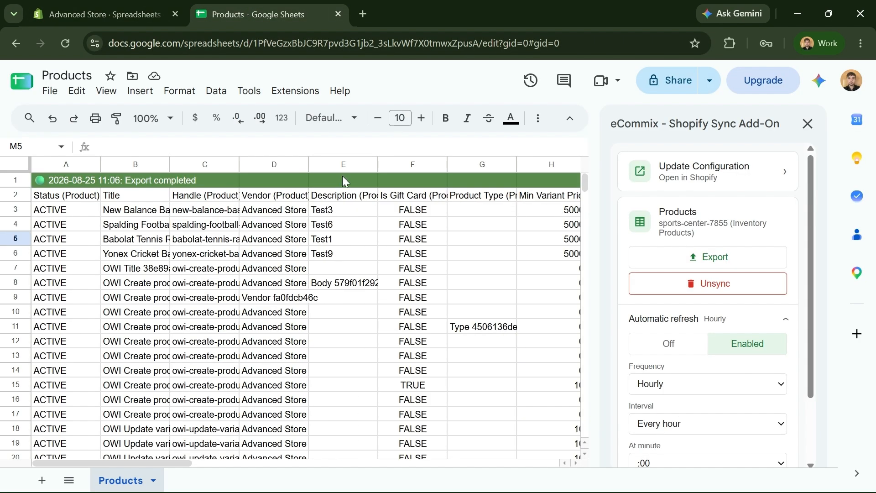
left_click(343, 164)
left_click_drag(115, 465, 295, 477)
left_click(215, 200)
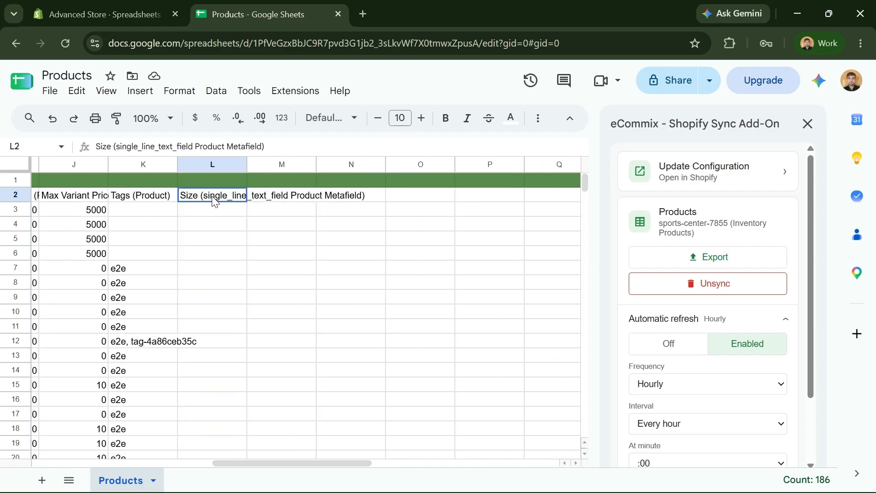
left_click(207, 465)
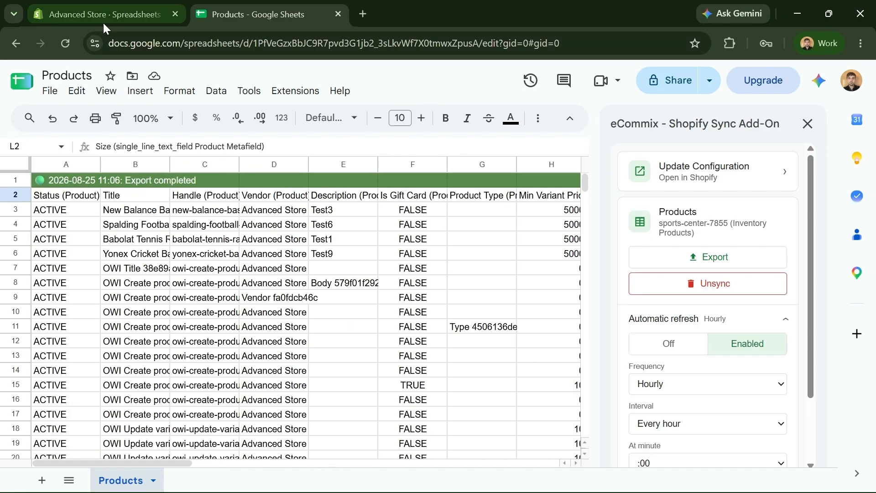
- Close the Products export results and open Automatic Refresh for the Products sheet
left_click(102, 20)
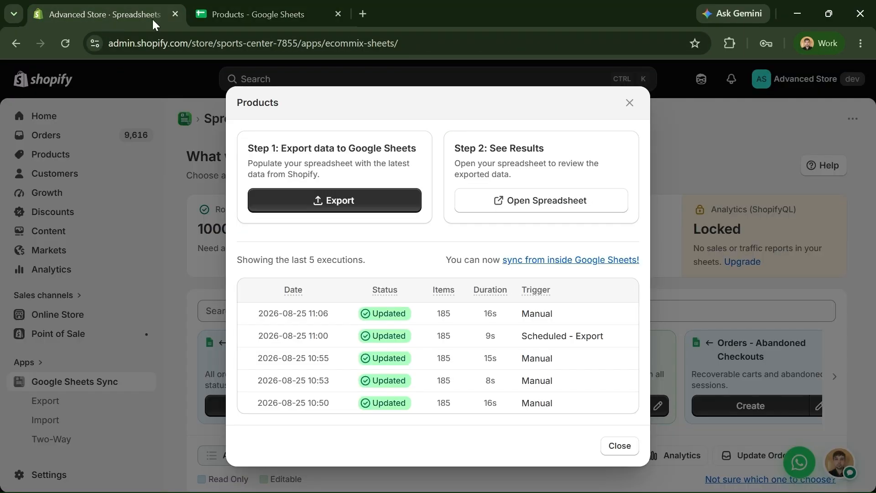
left_click(629, 104)
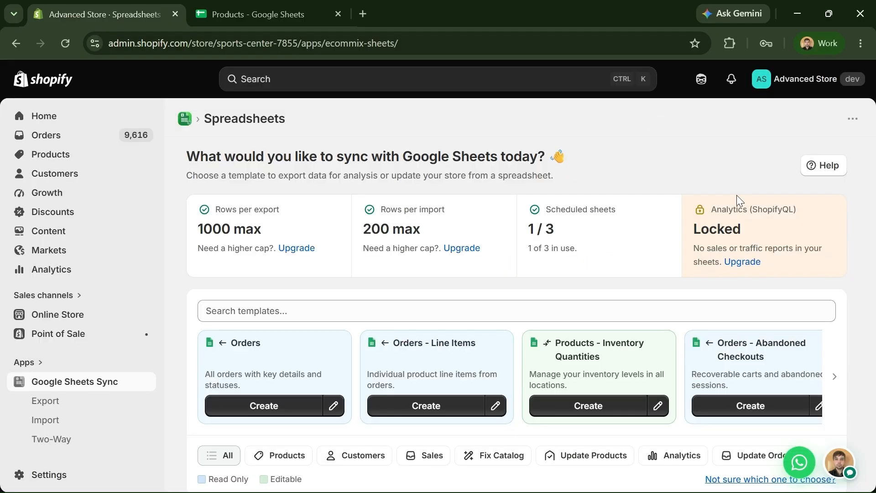
scroll(737, 195, "down", 4)
scroll(767, 269, "down", 4)
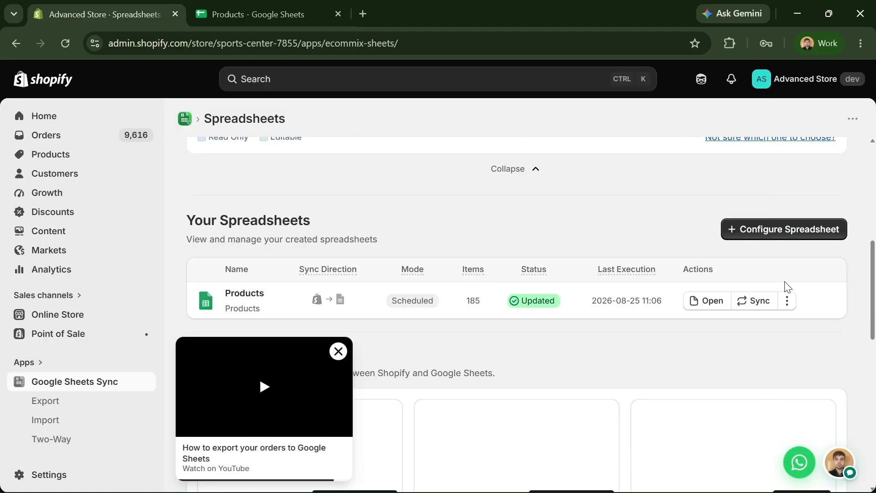
left_click(788, 302)
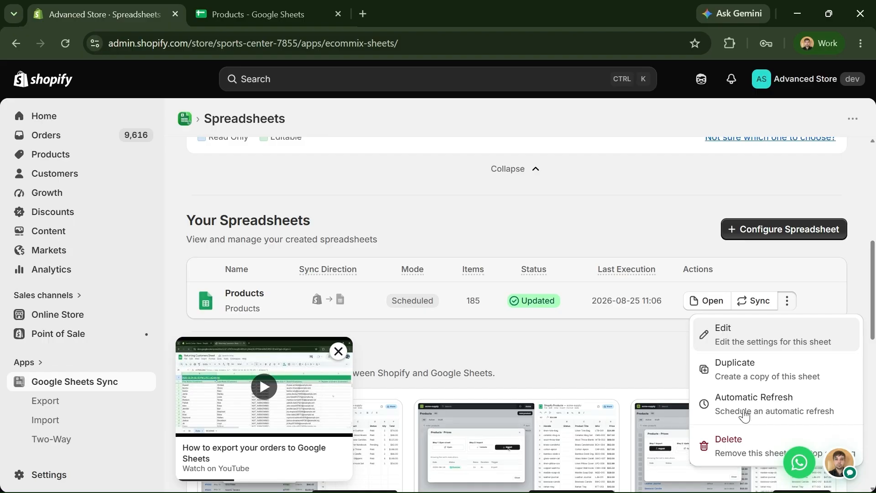
left_click(739, 404)
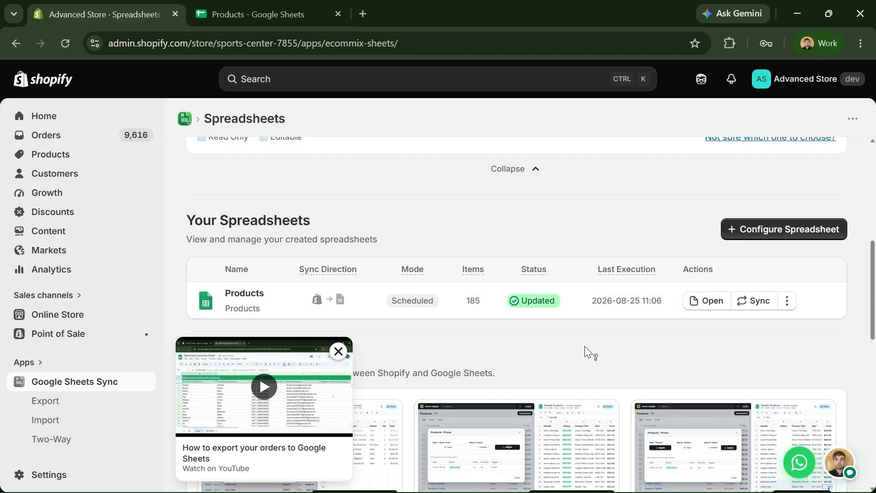
- Change the Products refresh schedule from hourly to every 10 minutes and save it
scroll(585, 346, "up", 8)
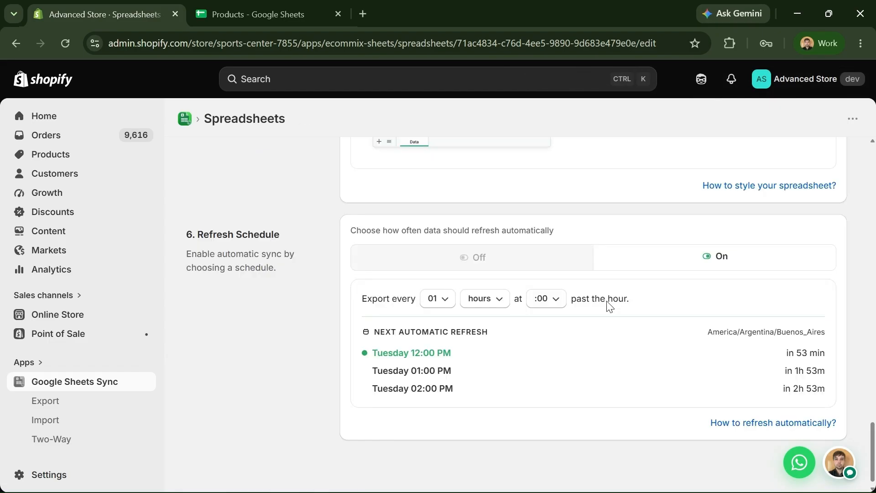
left_click(483, 303)
left_click(484, 327)
left_click(446, 302)
left_click(437, 327)
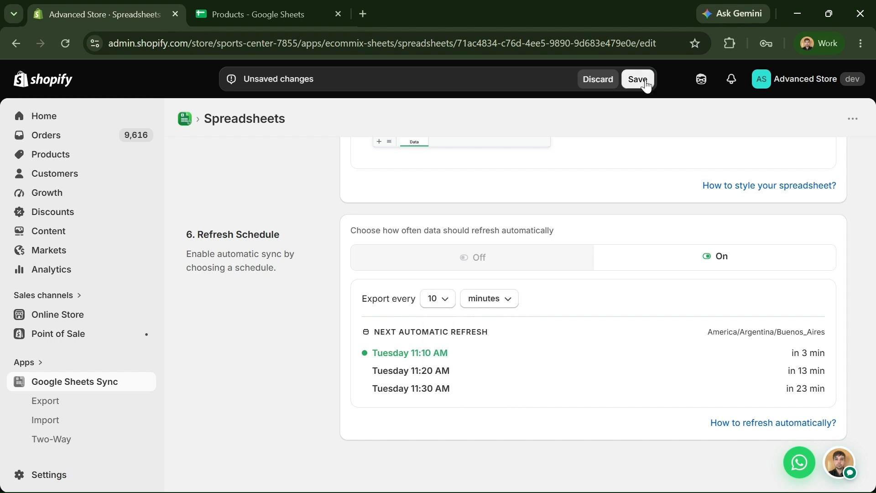
left_click(598, 79)
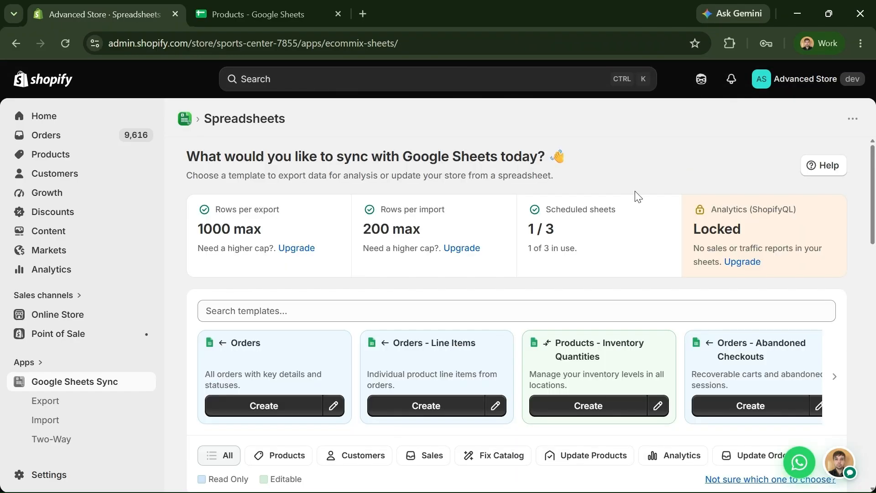
- Browse the templates page and dismiss the tutorial video card
scroll(354, 235, "down", 1)
scroll(354, 319, "down", 1)
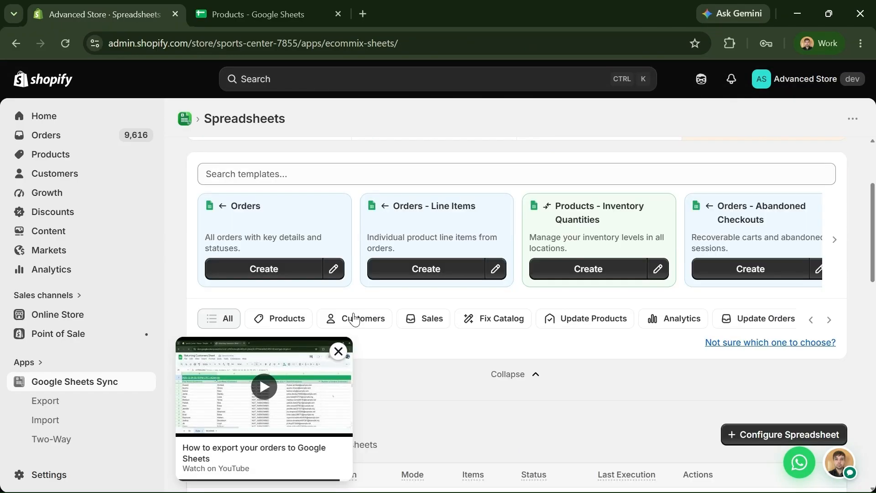
scroll(333, 231, "up", 1)
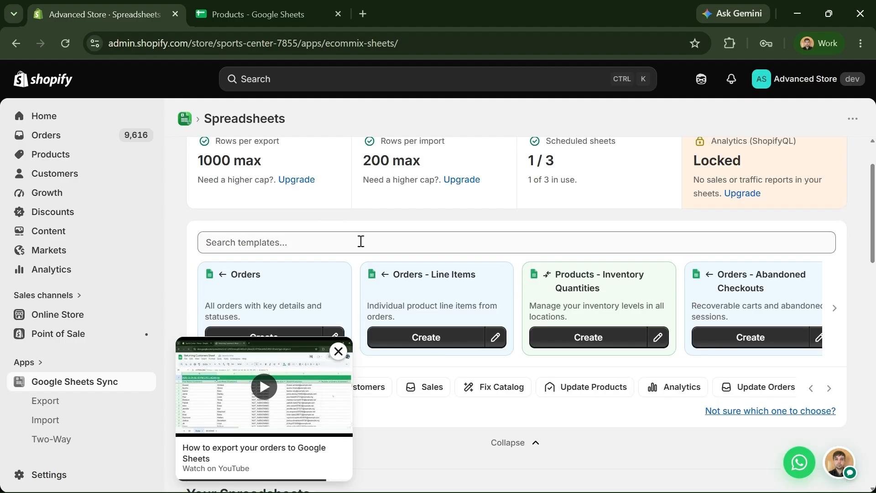
left_click(338, 351)
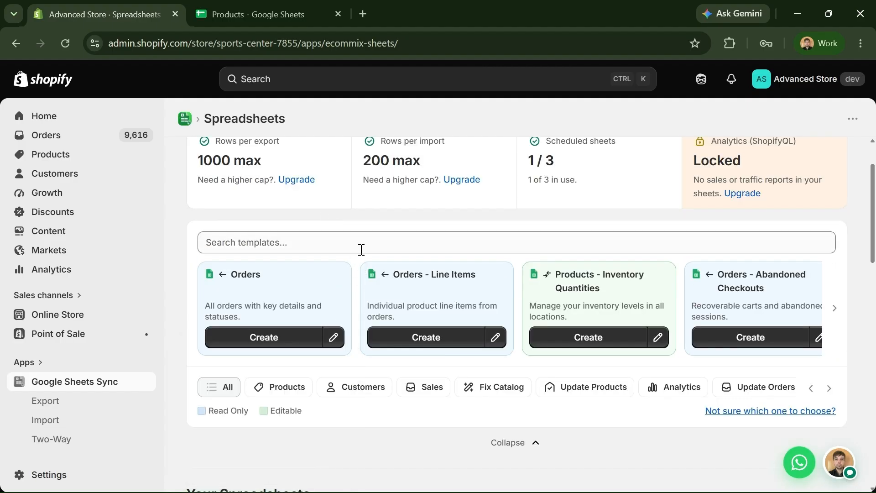
scroll(351, 249, "up", 1)
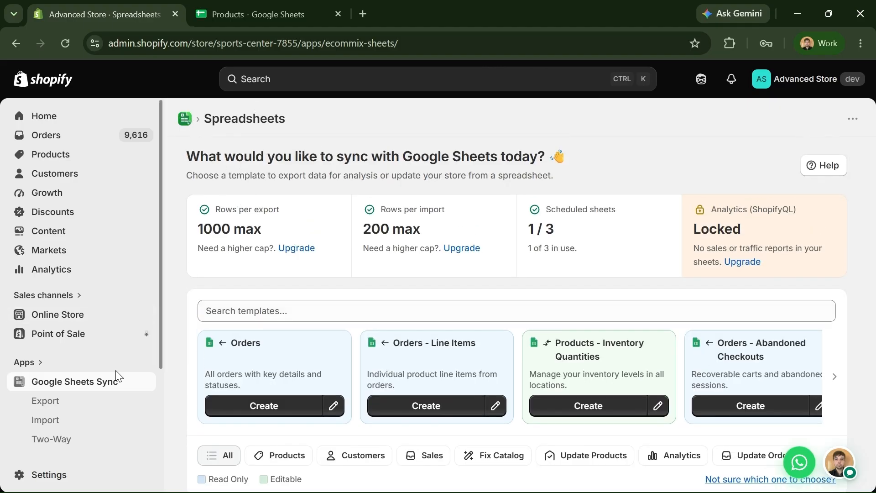
scroll(180, 367, "down", 1)
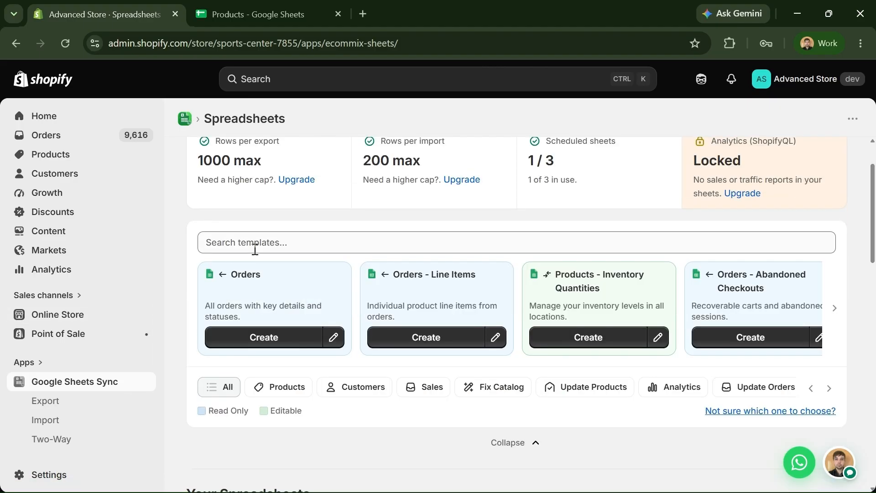
scroll(828, 221, "up", 1)
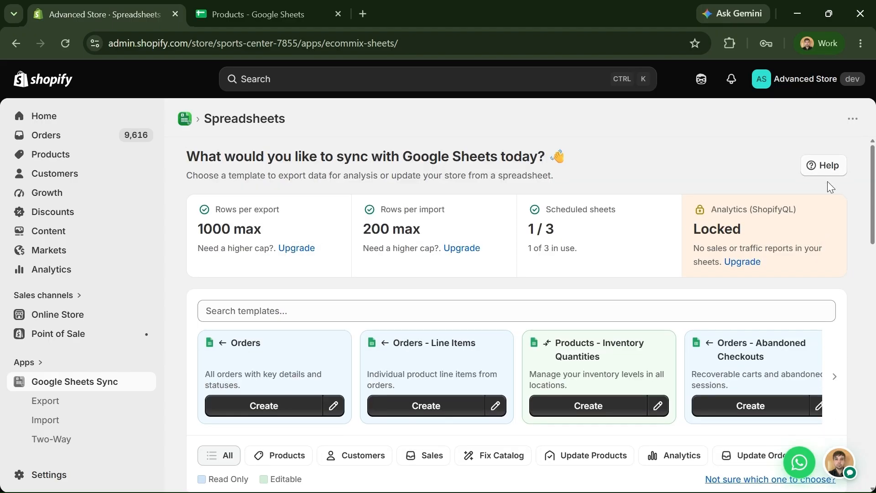
scroll(830, 185, "down", 5)
scroll(848, 278, "up", 1)
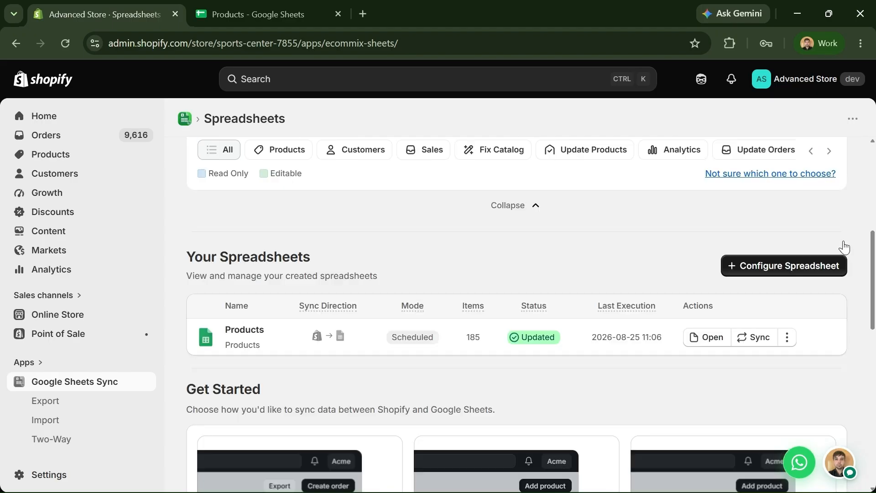
scroll(840, 254, "up", 5)
scroll(299, 297, "down", 2)
- Search templates for LINE and customise the first Orders - Line Items template
left_click(228, 237)
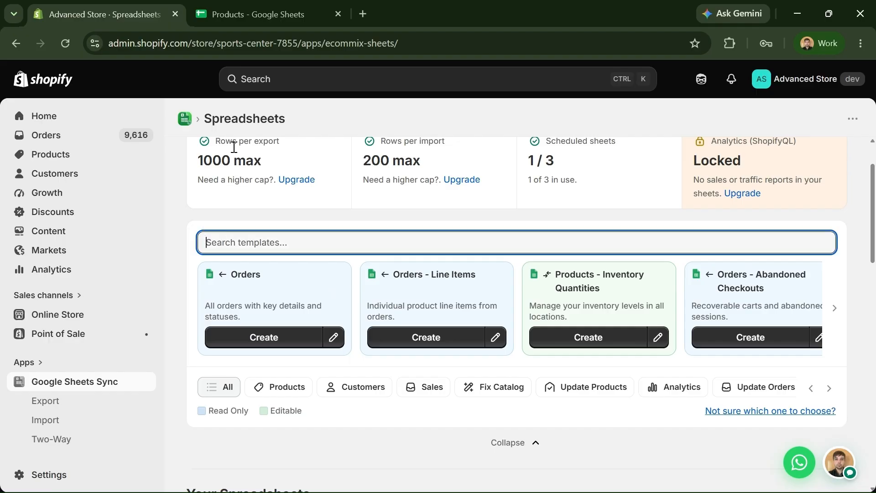
type("LINE")
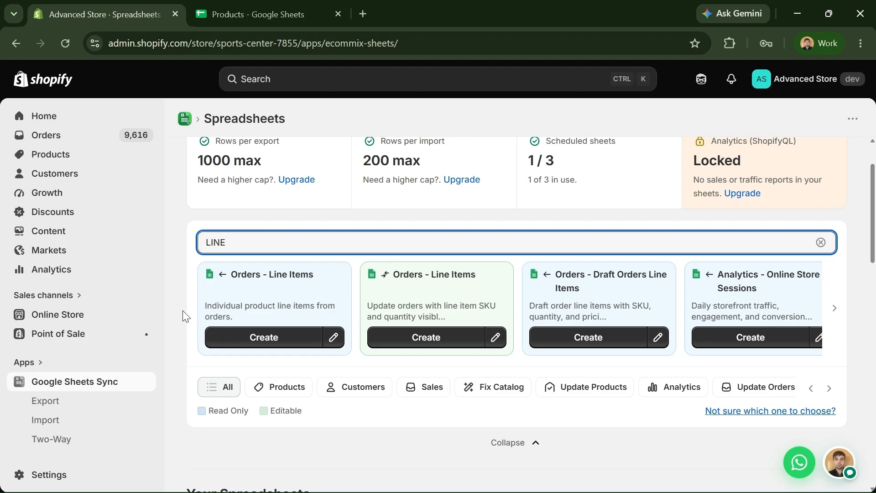
mouse_move(196, 297)
left_click(338, 353)
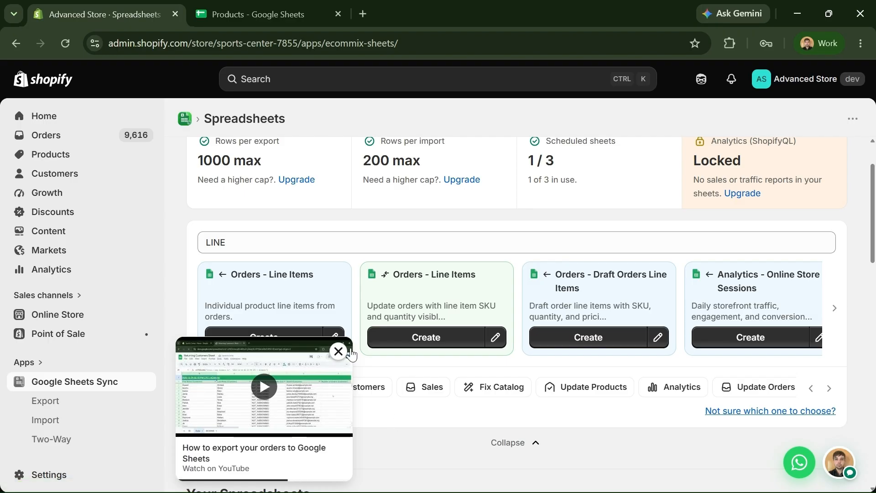
left_click(339, 352)
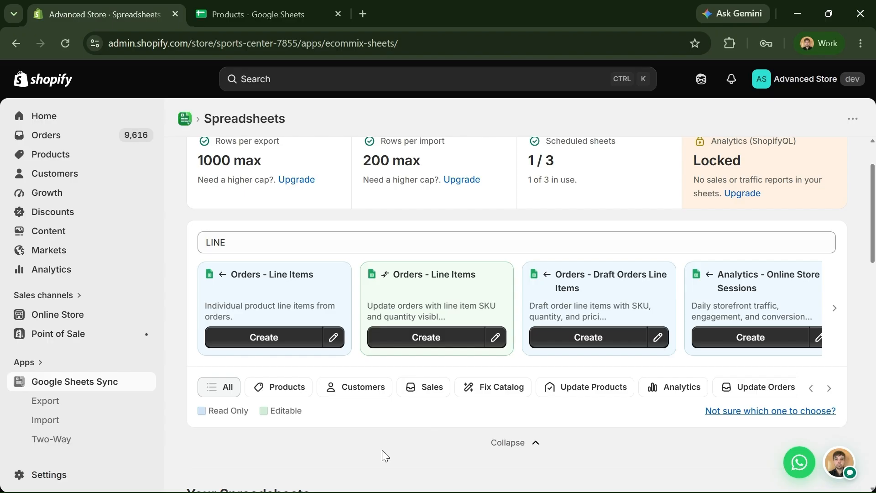
left_click(333, 340)
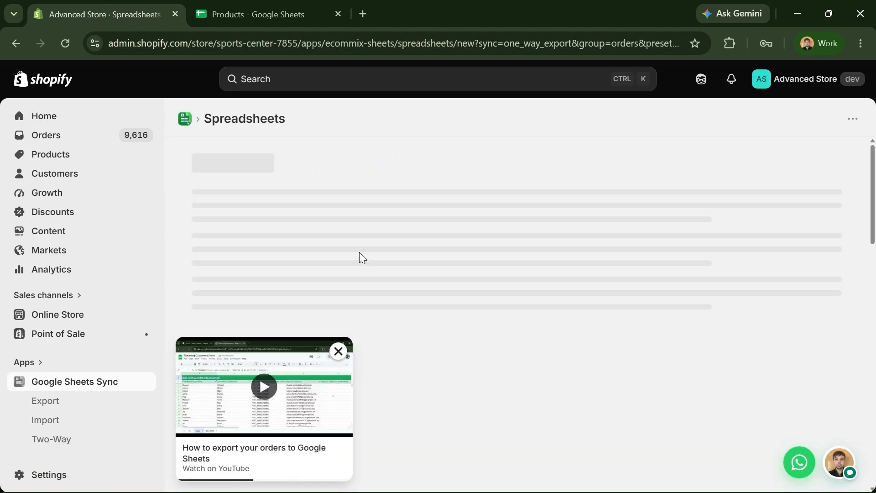
scroll(260, 264, "up", 10)
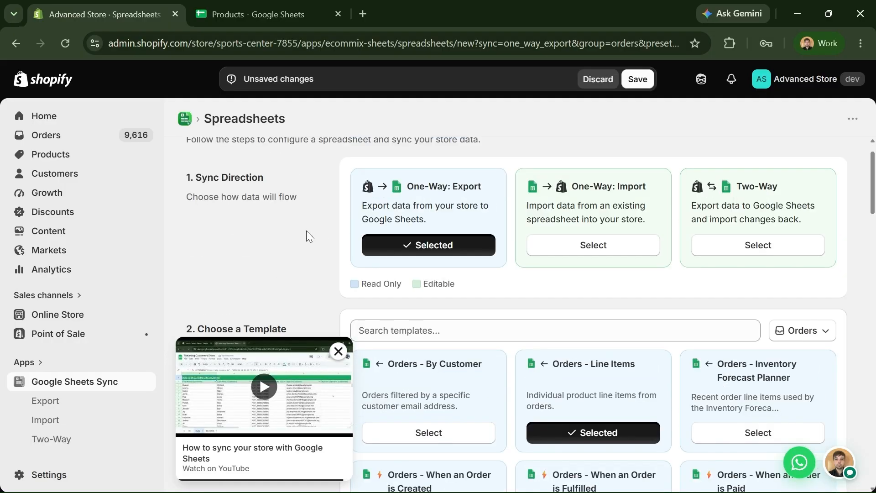
scroll(307, 235, "down", 3)
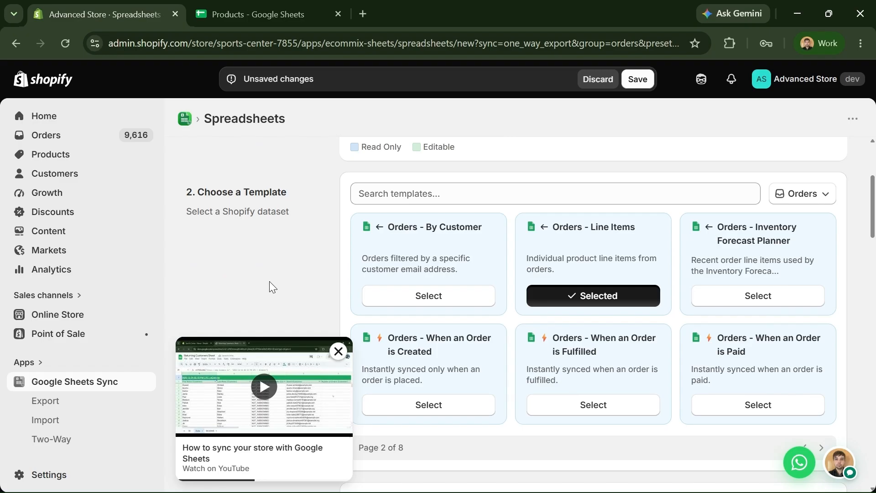
scroll(262, 270, "down", 9)
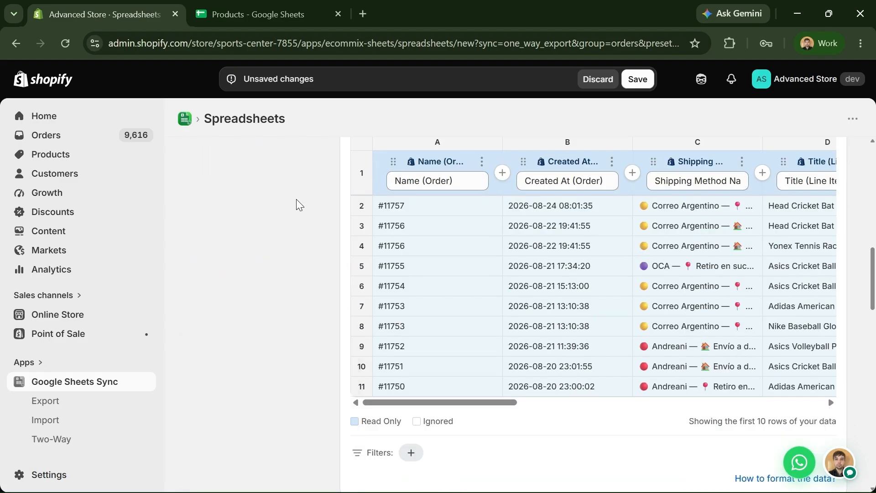
scroll(315, 247, "up", 2)
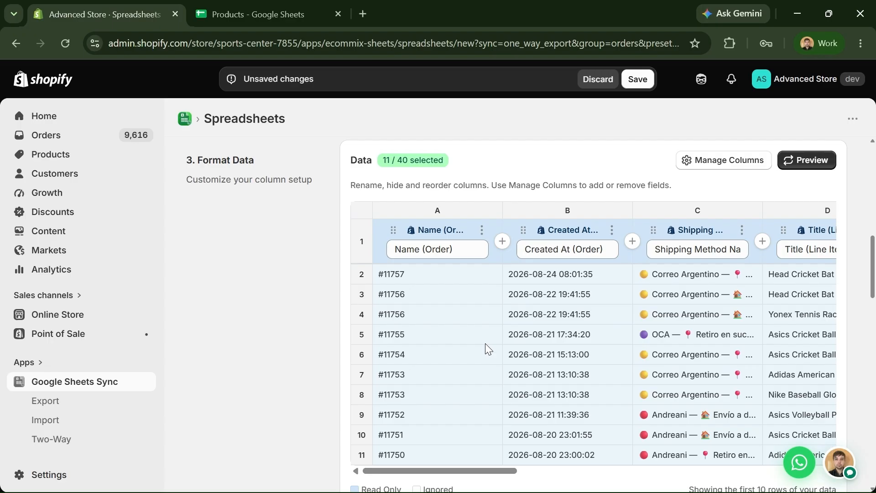
scroll(349, 358, "down", 3)
scroll(388, 354, "up", 3)
- Open Manage Columns and scroll the export field list to the Line Items fields
left_click(758, 161)
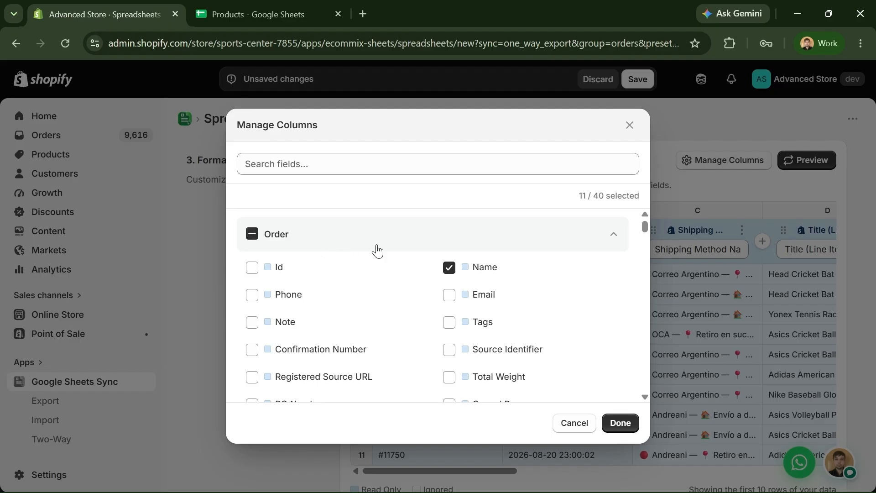
scroll(328, 270, "down", 10)
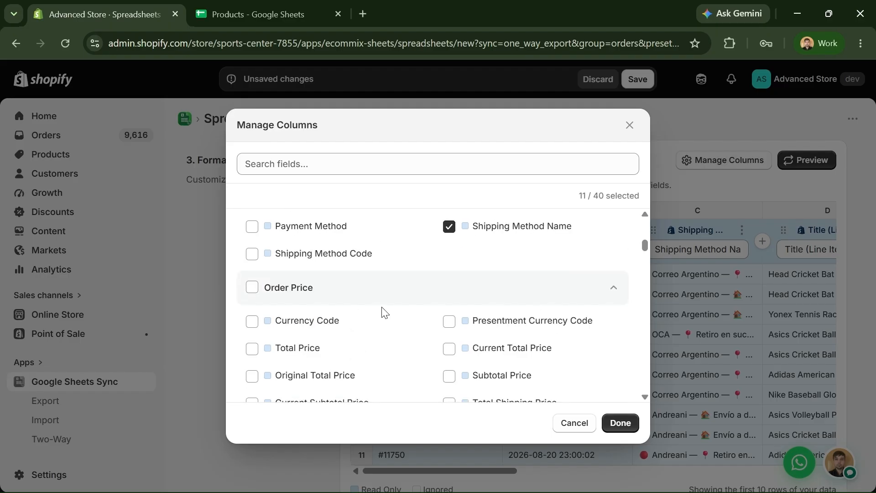
scroll(384, 315, "down", 6)
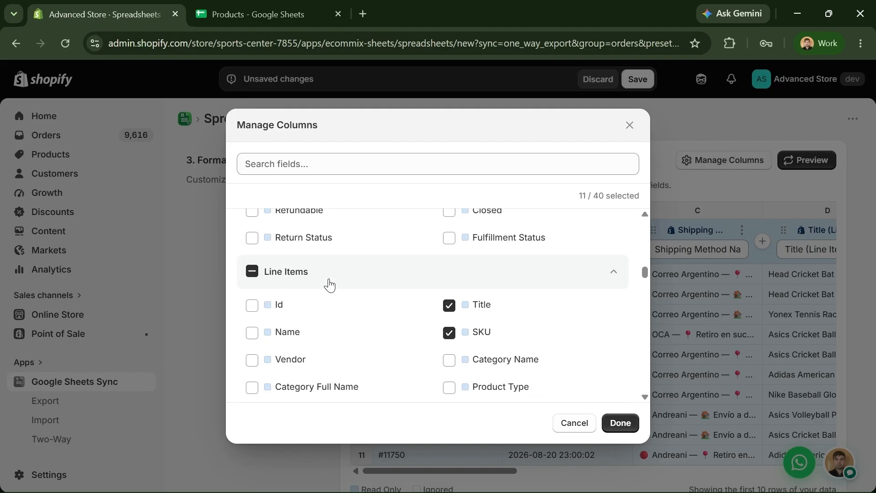
scroll(349, 296, "down", 3)
scroll(319, 290, "up", 3)
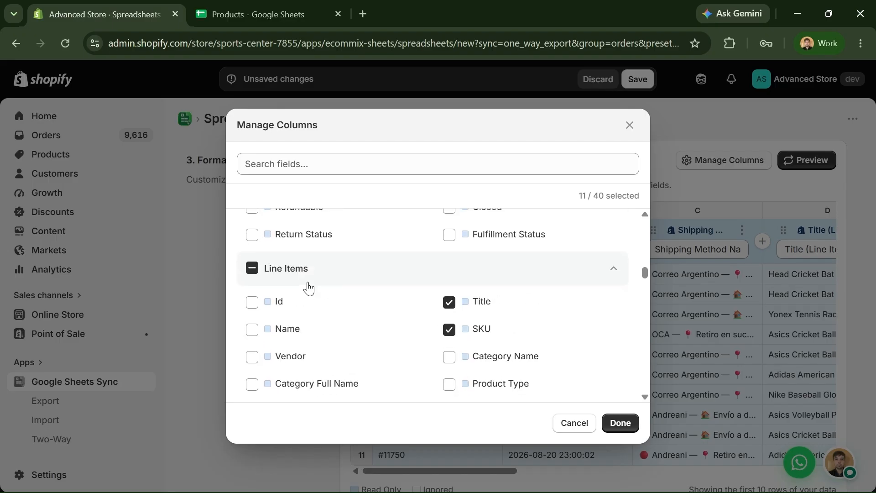
scroll(356, 301, "down", 12)
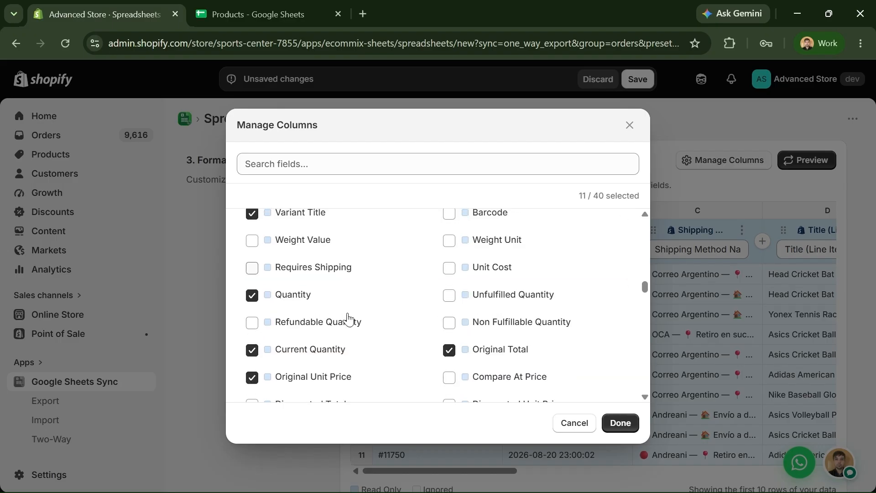
scroll(400, 330, "down", 3)
scroll(399, 330, "up", 2)
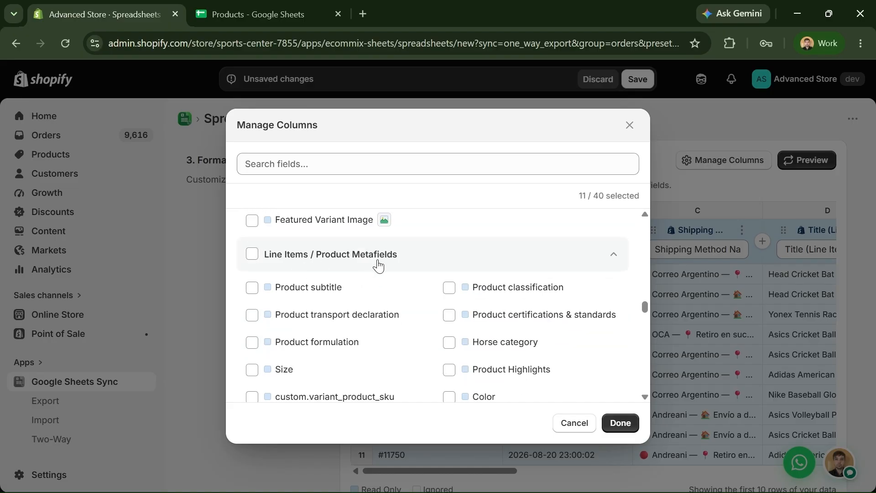
scroll(386, 266, "up", 1)
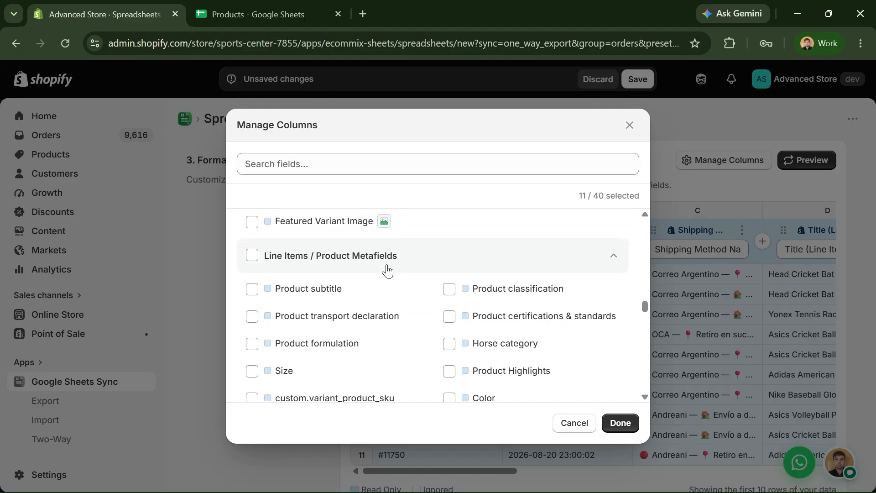
scroll(383, 324, "up", 1)
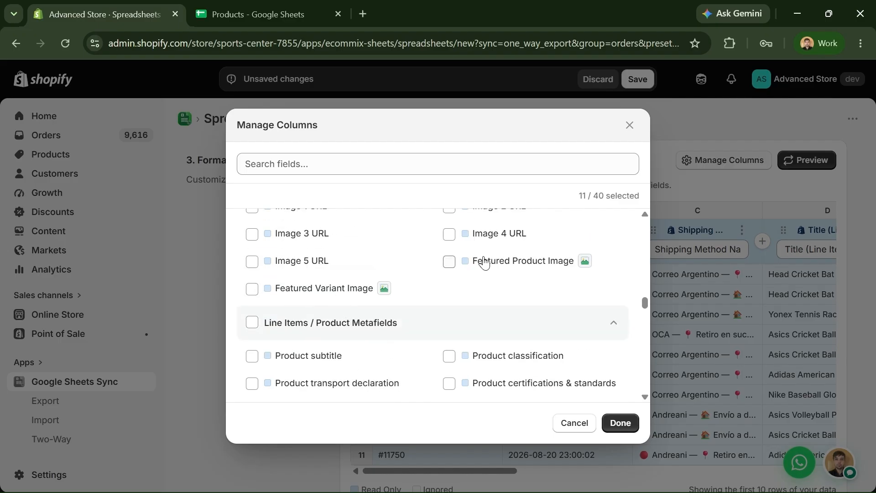
- Tick Featured Product Image and apply the field choices with Done
left_click(517, 269)
left_click_drag(321, 303, 349, 303)
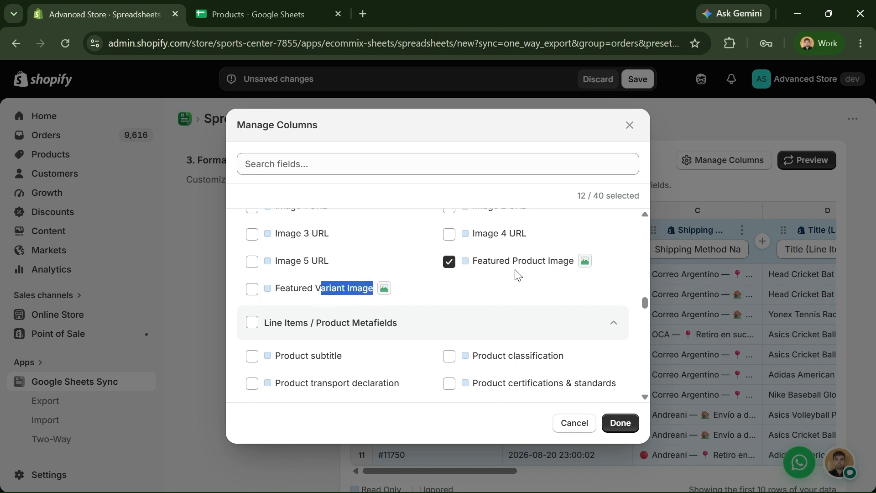
left_click(546, 295)
scroll(541, 296, "down", 5)
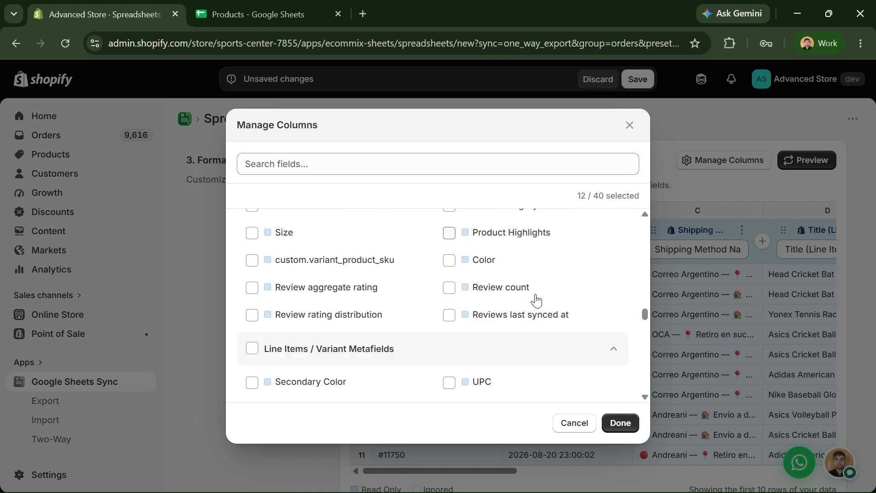
scroll(525, 304, "down", 6)
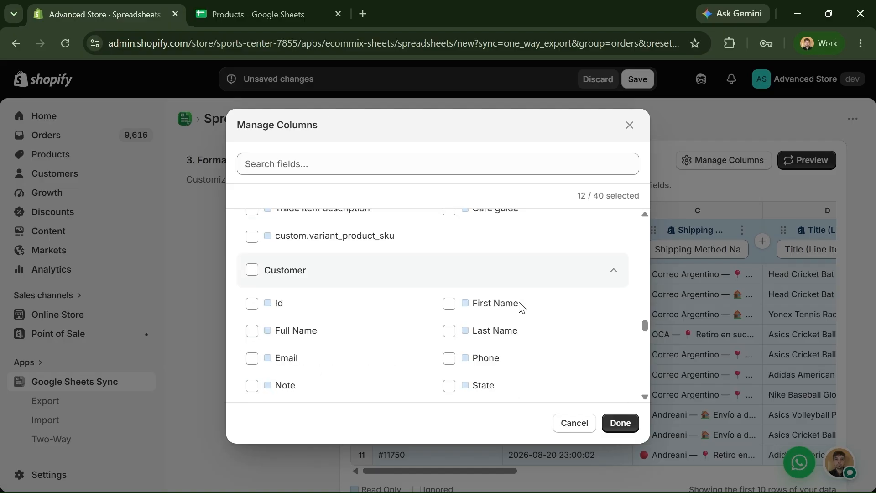
scroll(365, 274, "down", 10)
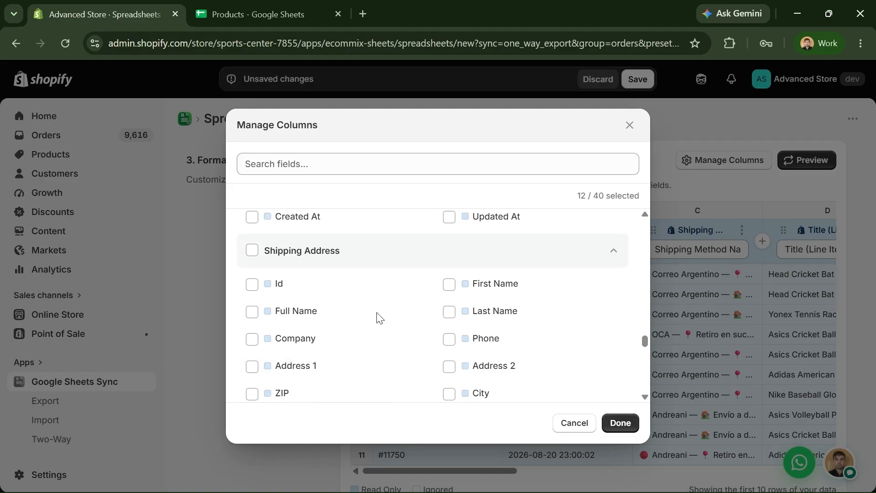
scroll(402, 287, "down", 10)
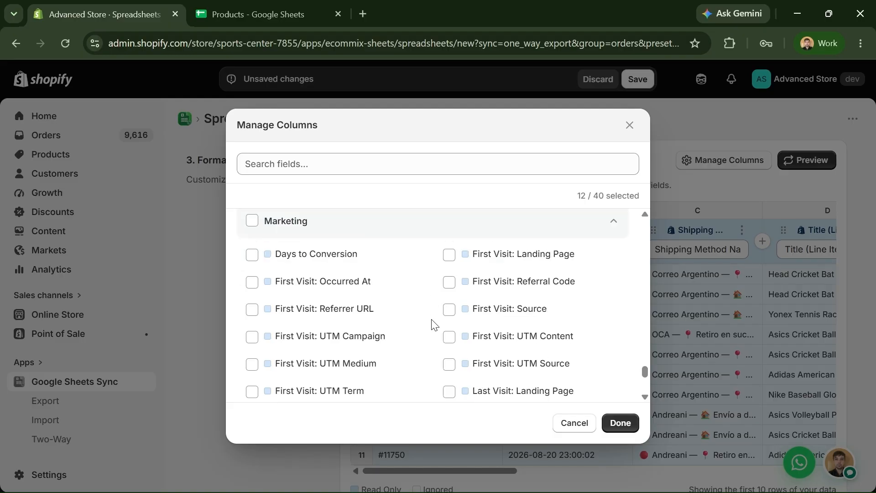
left_click(621, 422)
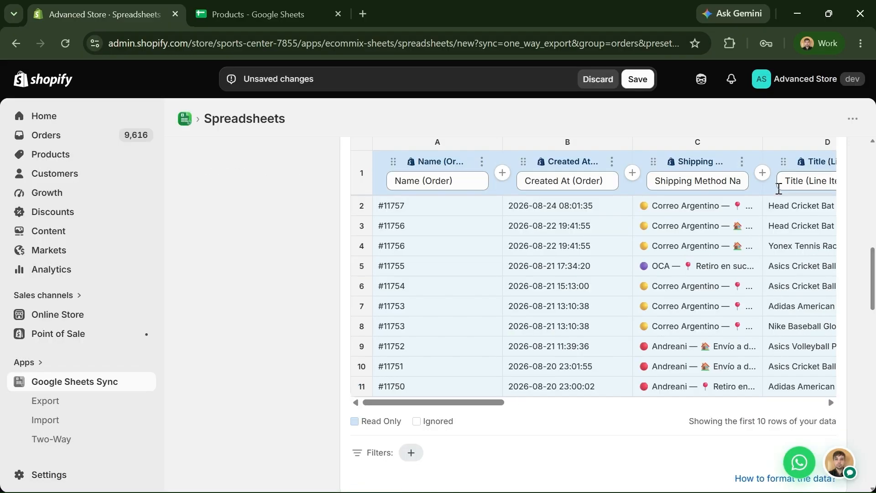
- Refresh the data preview and scroll the table to the Featured Product Image column
left_click(808, 161)
left_click_drag(433, 470, 782, 464)
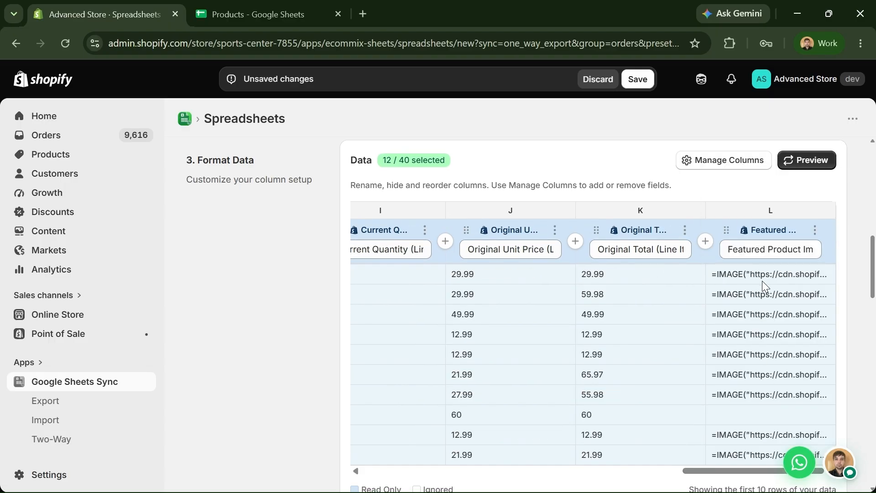
left_click_drag(730, 466, 392, 470)
- Page through the template list and return to the page with the chosen template
scroll(327, 377, "up", 6)
scroll(324, 376, "up", 2)
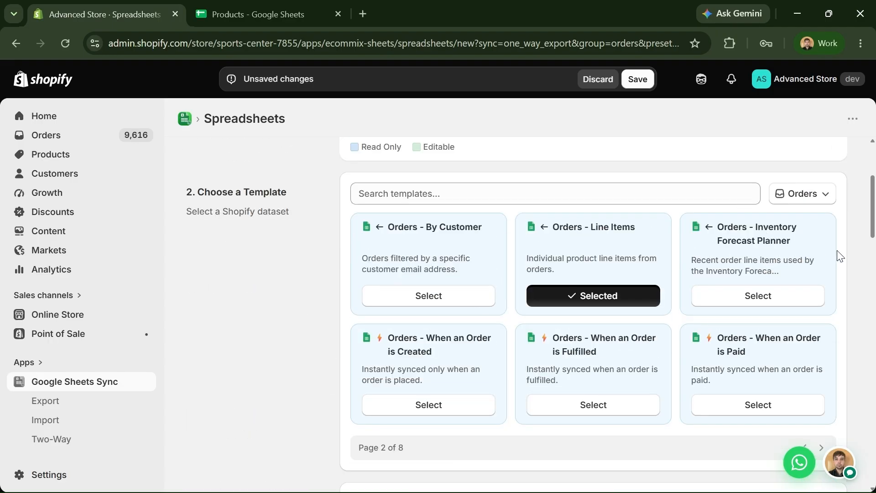
scroll(835, 311, "down", 2)
left_click(822, 378)
left_click(822, 378)
left_click(805, 378)
left_click(805, 378)
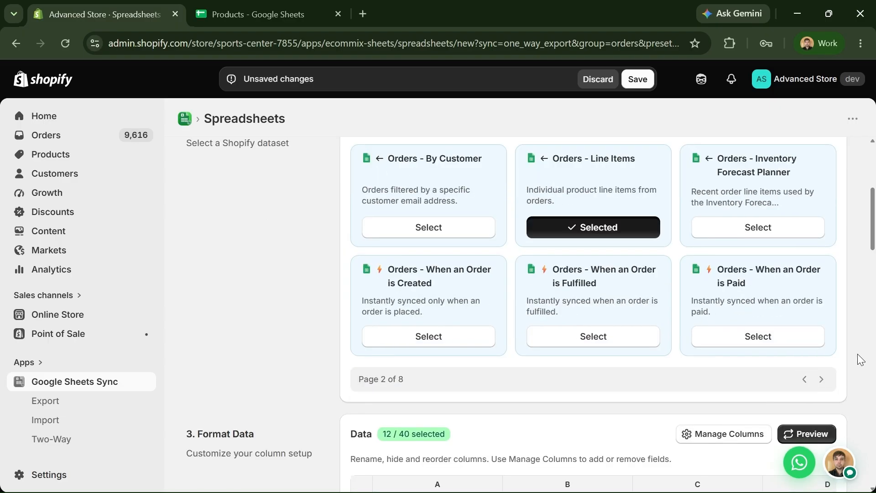
left_click_drag(875, 245, 875, 236)
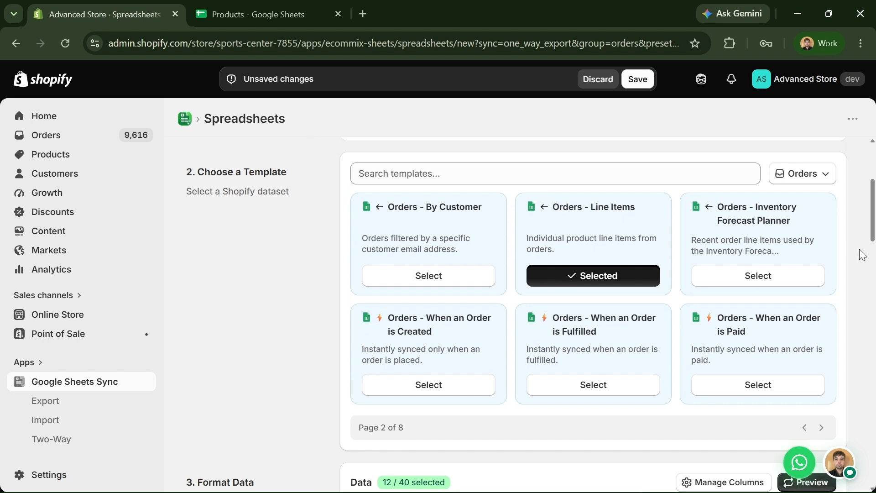
left_click_drag(875, 235, 875, 239)
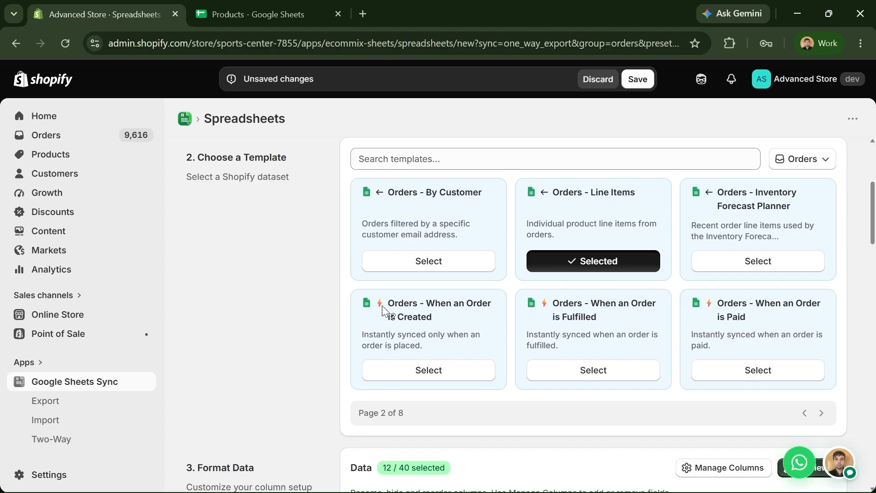
mouse_move(378, 304)
- Select the When an Order is Created template and page through the order templates
left_click(427, 376)
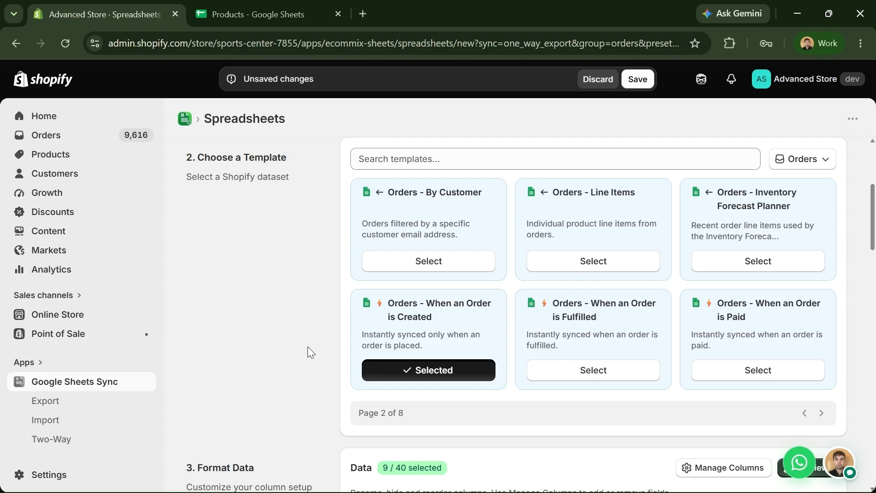
scroll(307, 346, "up", 1)
scroll(308, 348, "down", 1)
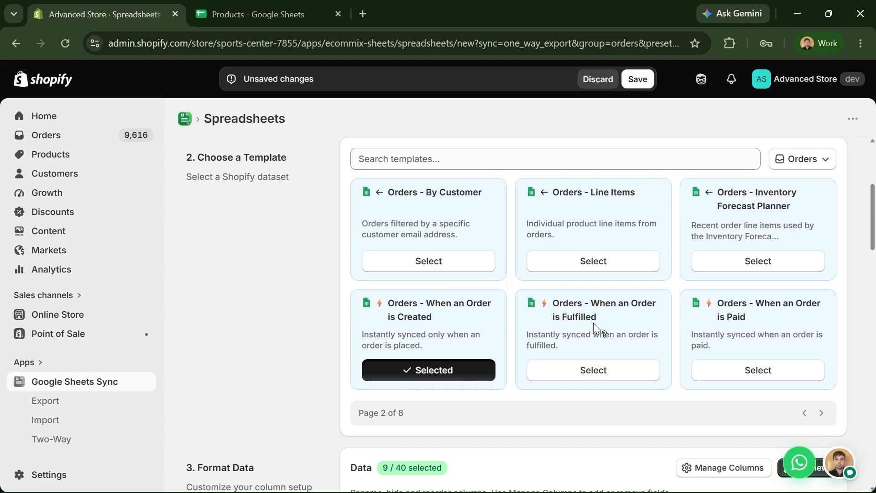
left_click(821, 412)
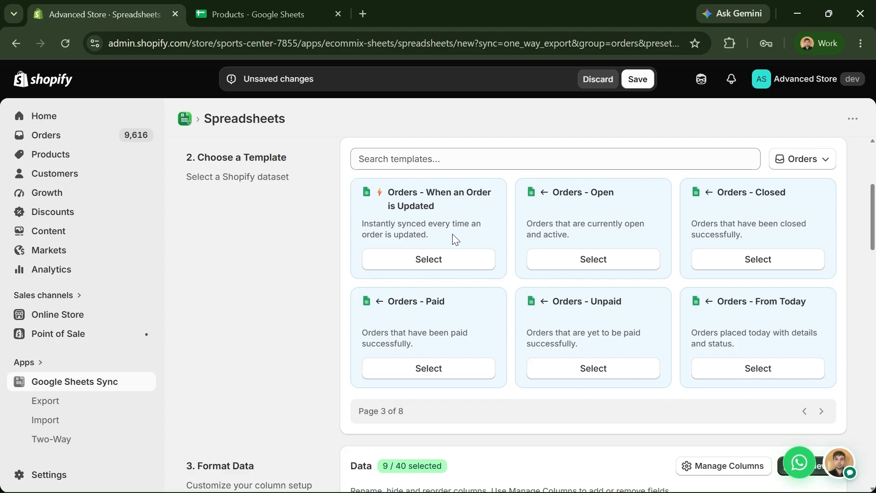
scroll(303, 254, "up", 1)
scroll(303, 254, "down", 1)
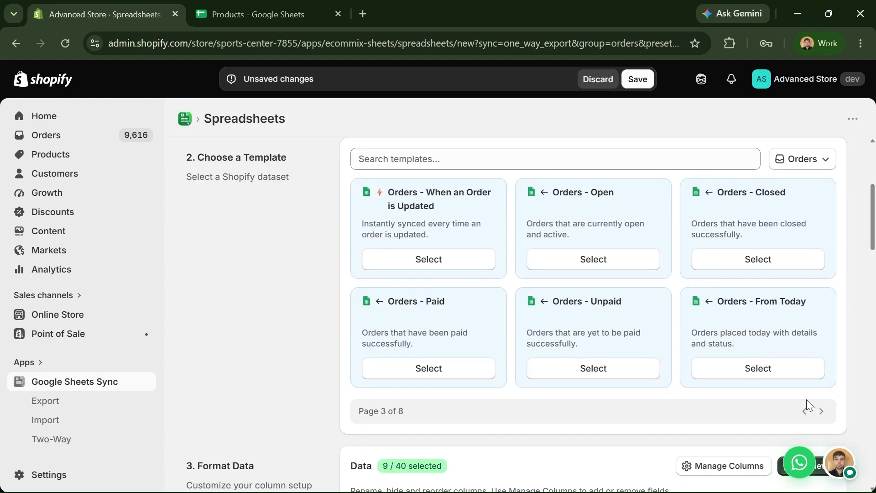
left_click(804, 411)
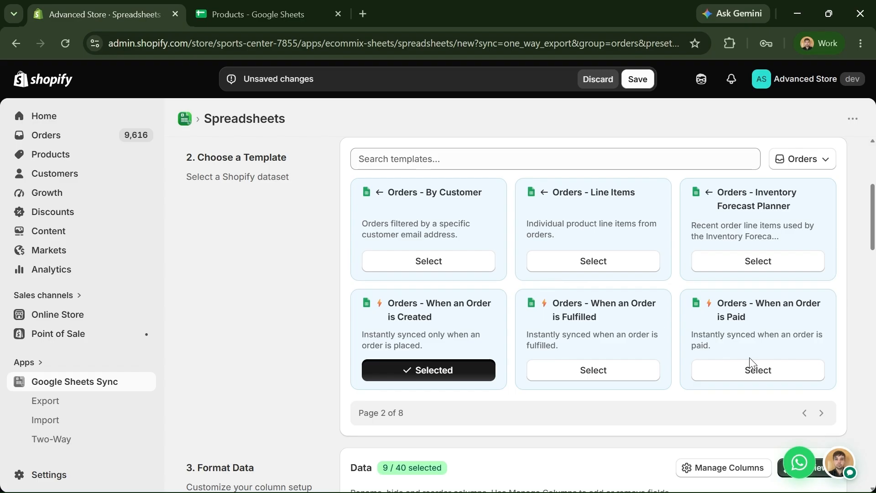
left_click(804, 412)
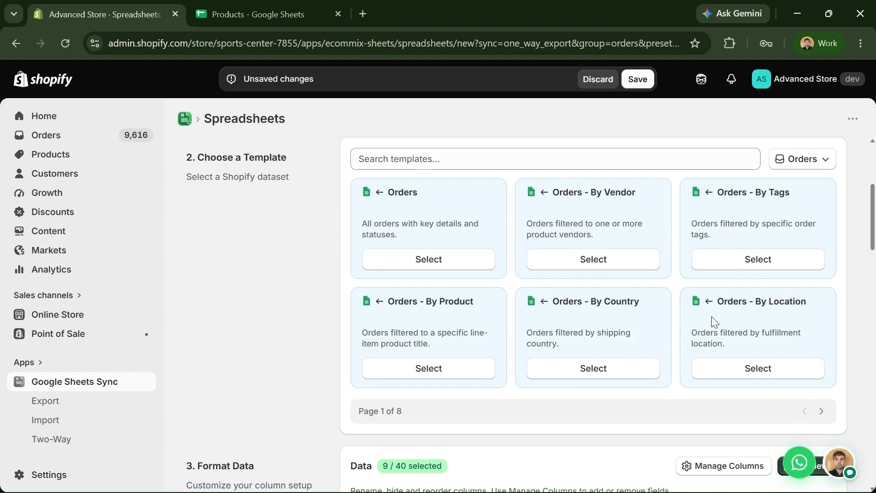
- Search templates for LINE, choose Orders - Line Items, and open Manage Columns
left_click(470, 157)
type("LINE")
left_click(414, 287)
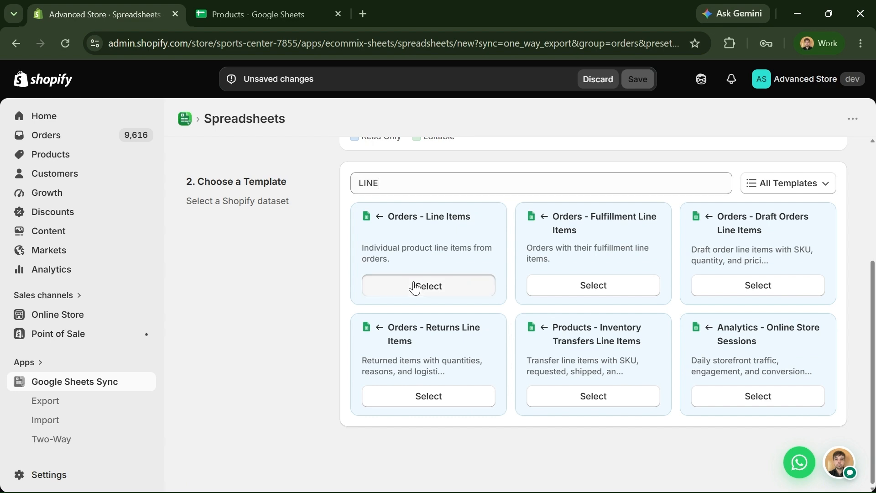
scroll(479, 276, "down", 3)
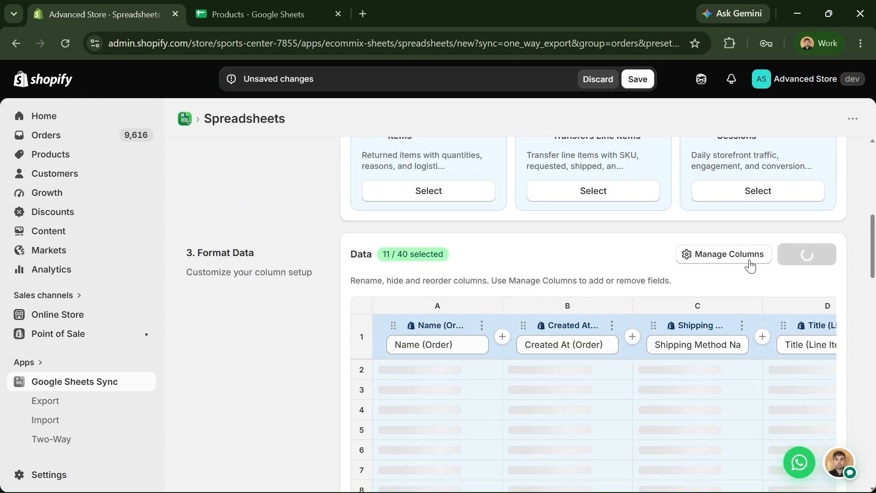
scroll(749, 264, "down", 1)
left_click(732, 192)
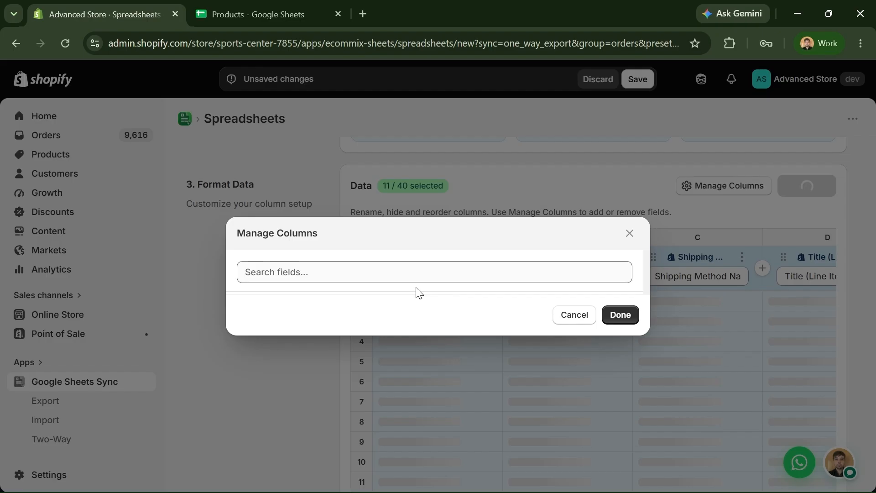
left_click(502, 164)
- Add the Featured Product Image and Featured Variant Image columns via an 'IMA' field search
type("IA")
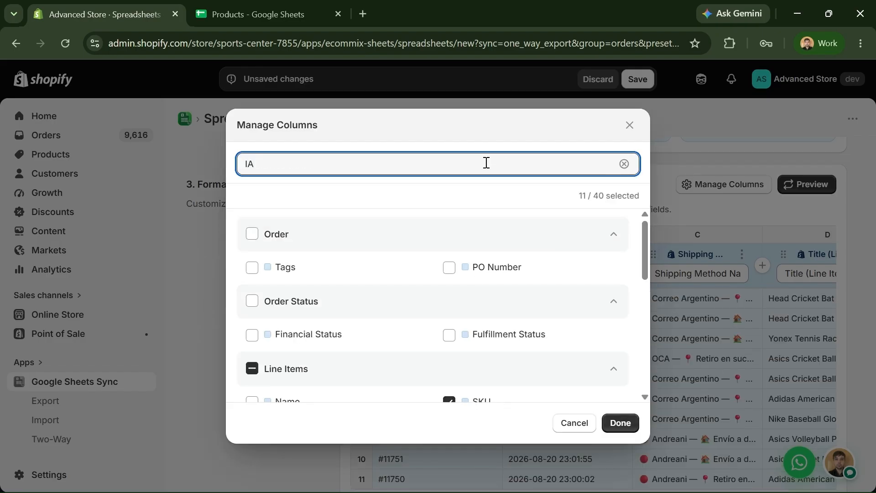
key("BackSpace")
key("BackSpace")
type("IMA")
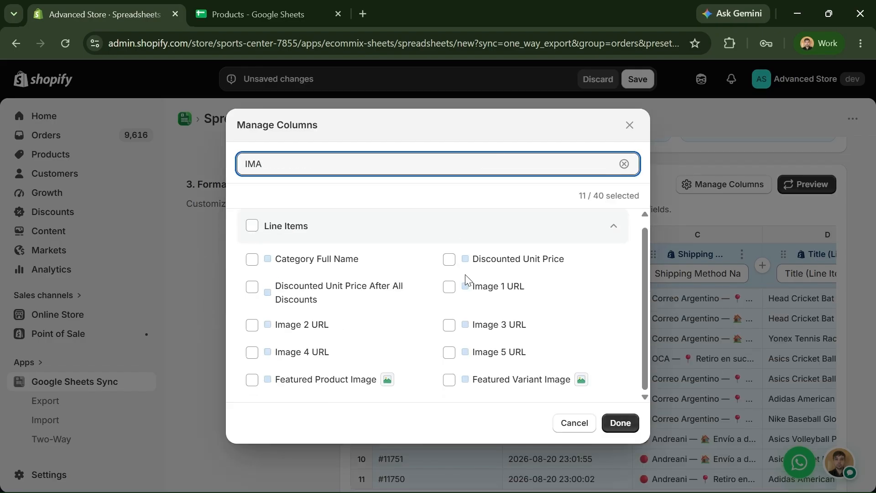
left_click(336, 391)
left_click(452, 383)
left_click(621, 423)
- Refresh the preview and scroll across the exported line-items table
left_click(806, 184)
scroll(342, 317, "down", 3)
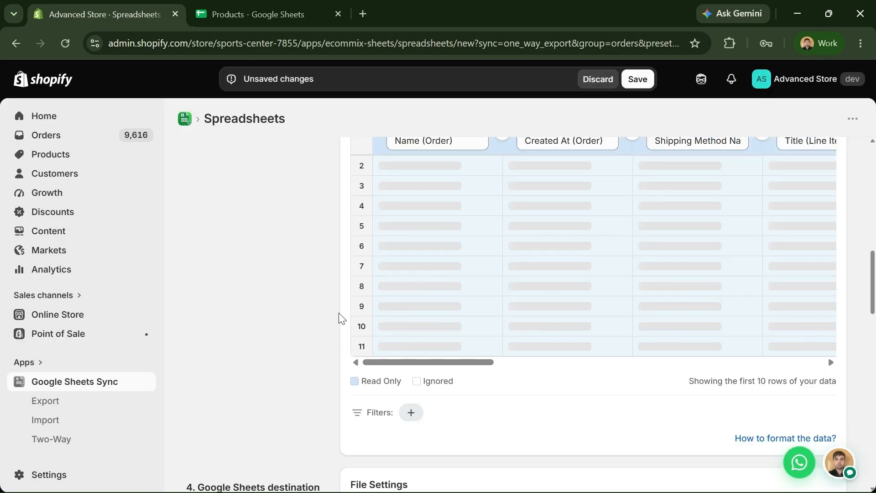
left_click_drag(422, 365, 769, 365)
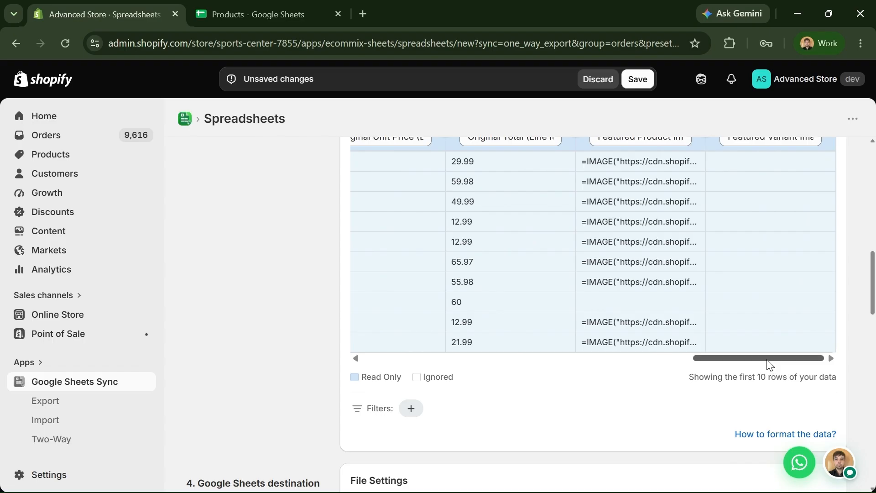
scroll(824, 329, "up", 2)
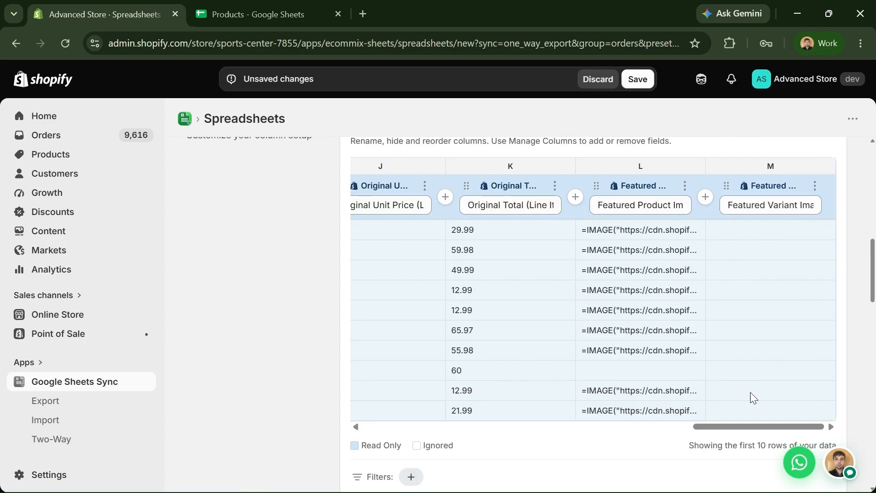
left_click_drag(747, 428, 502, 429)
scroll(313, 360, "down", 3)
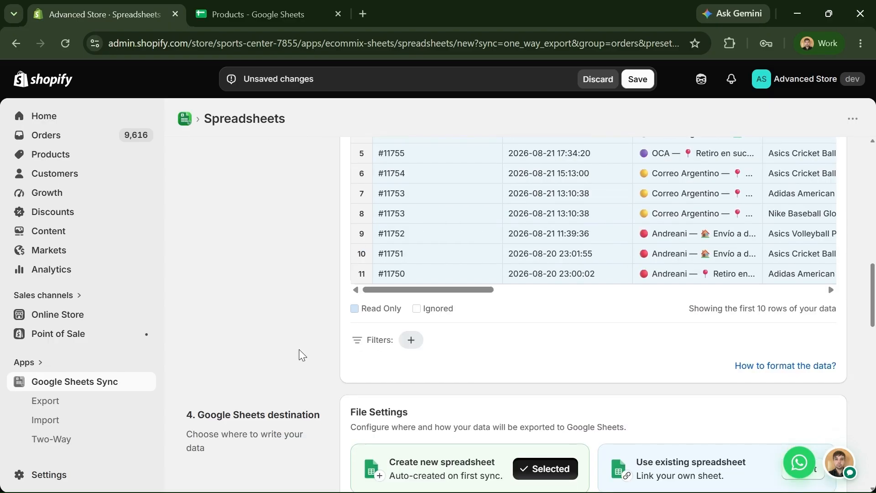
scroll(299, 356, "down", 4)
scroll(279, 388, "down", 12)
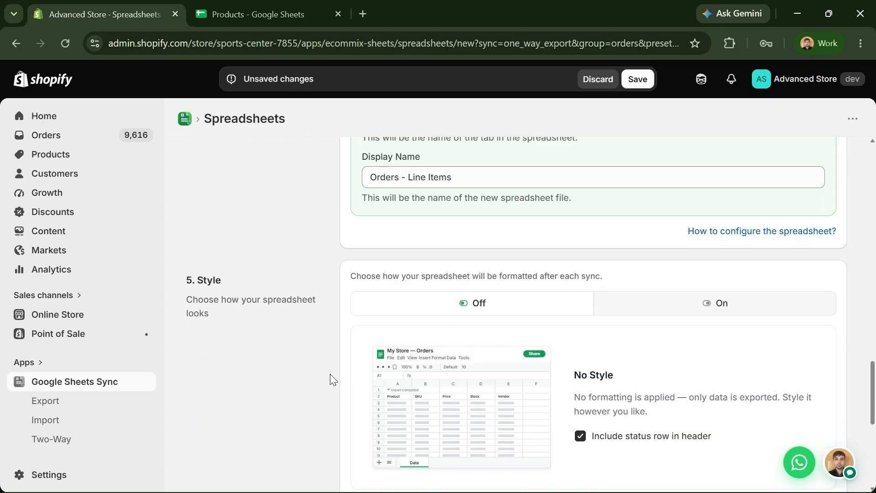
scroll(723, 312, "up", 5)
- Turn styling On and save the Orders - Line Items export
left_click(723, 311)
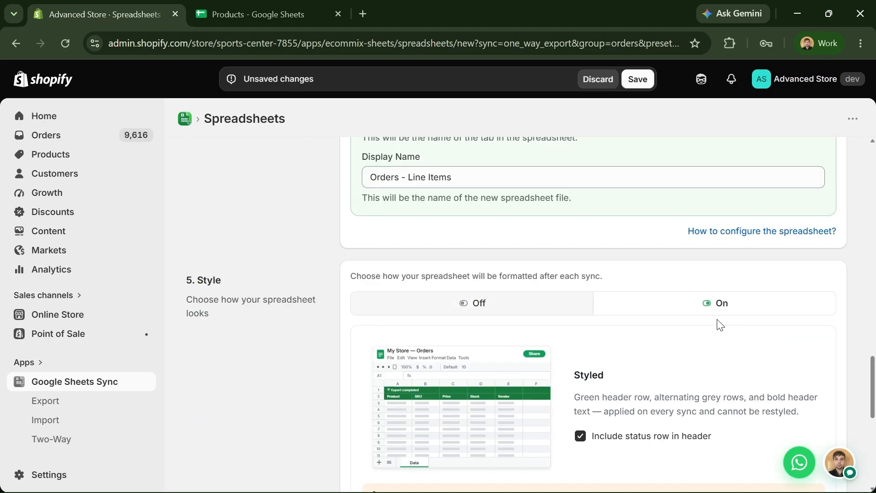
scroll(326, 363, "down", 3)
scroll(315, 363, "down", 3)
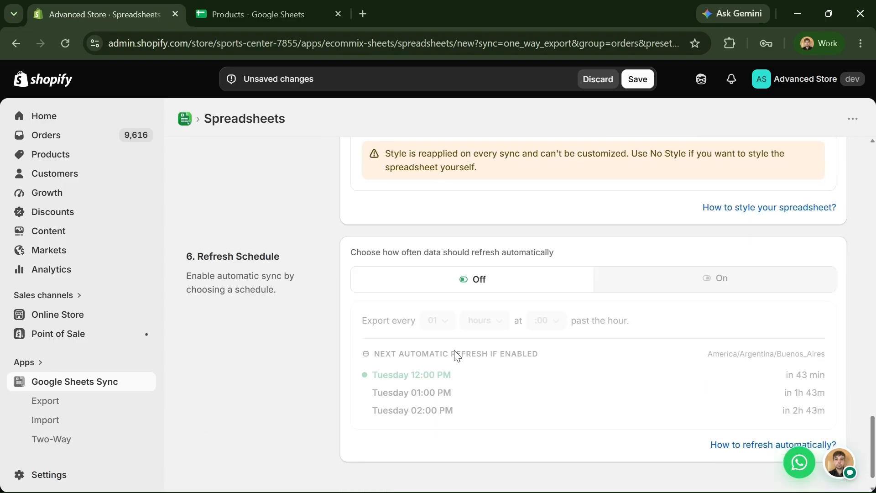
left_click(638, 79)
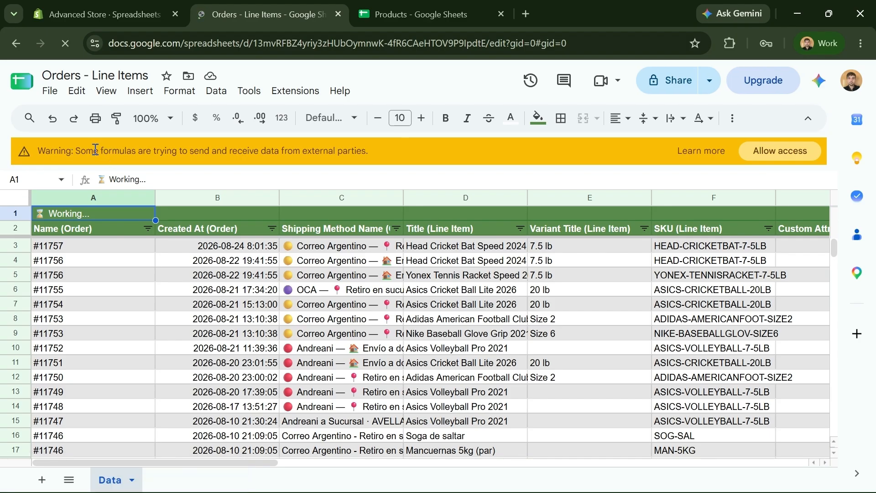
- Allow external data access and narrow the Featured Product Image column to thumbnail width
left_click(764, 160)
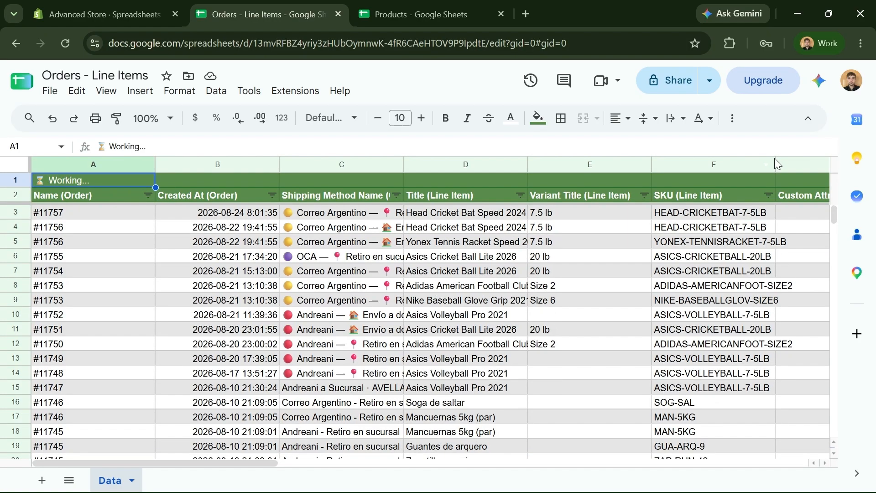
left_click_drag(253, 464, 527, 476)
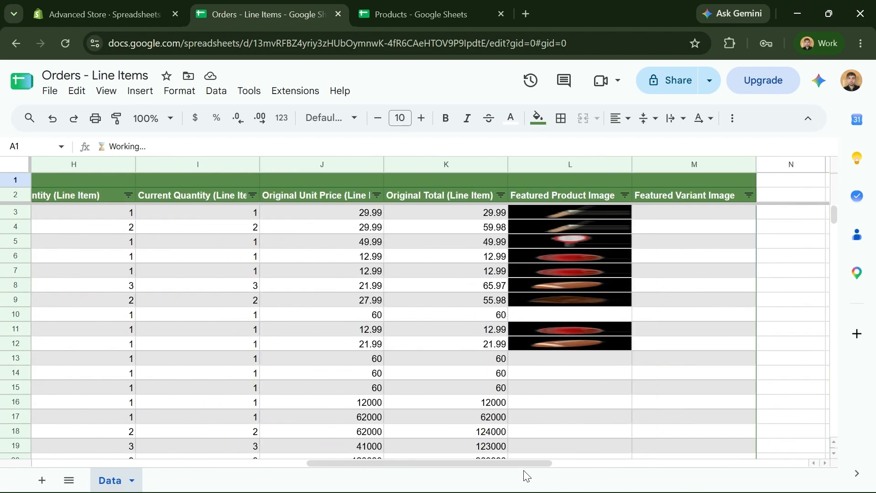
left_click_drag(634, 166, 525, 223)
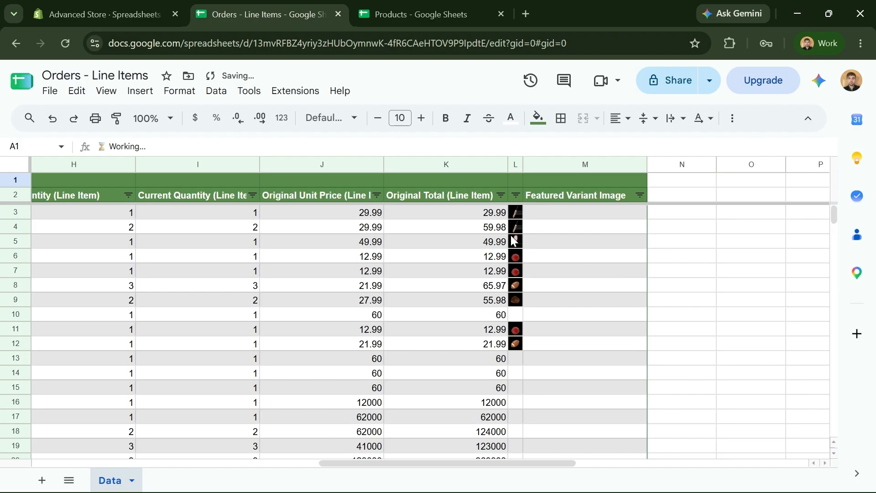
left_click_drag(513, 464, 514, 464)
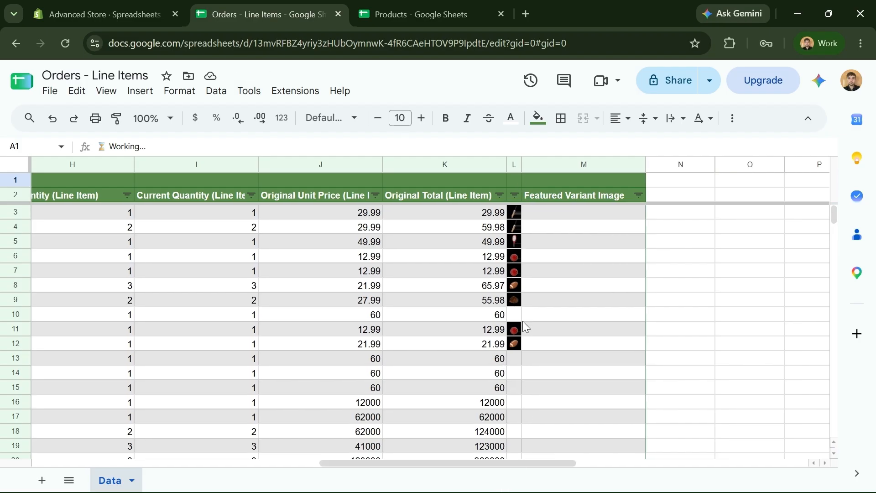
left_click_drag(417, 463, 409, 463)
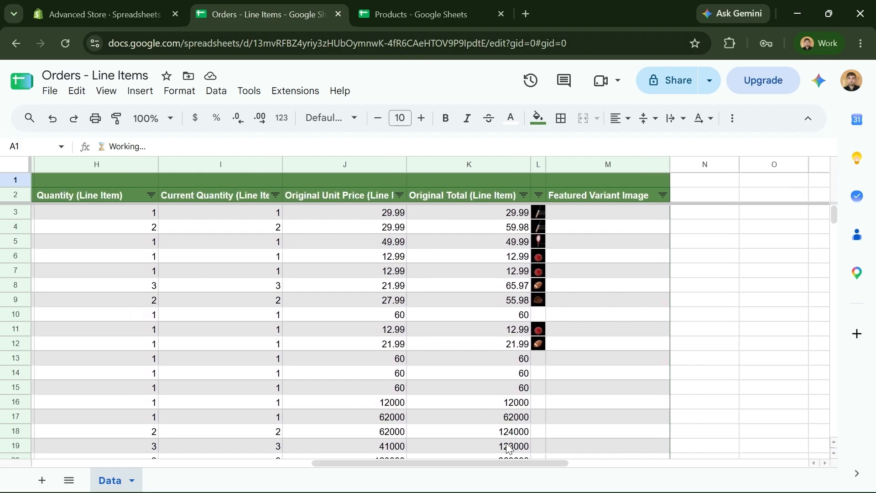
- Check the product image column, the sync status in A1 and the order date in B4
left_click(539, 162)
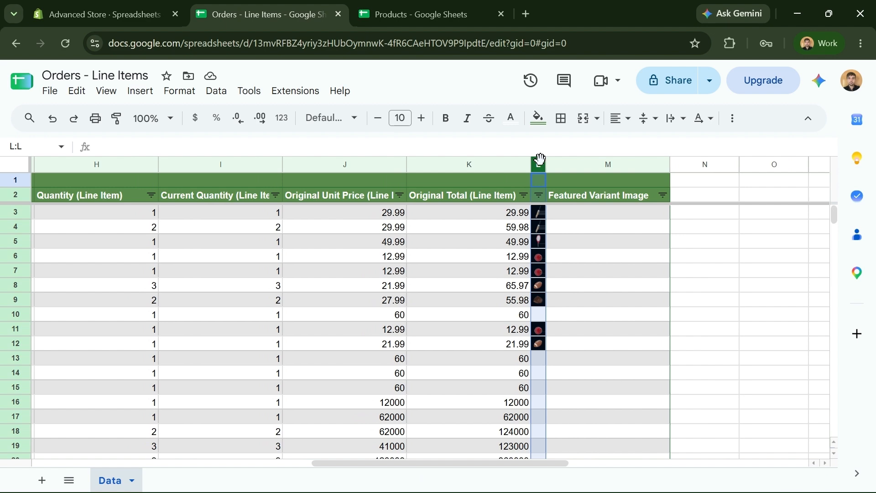
left_click_drag(467, 464, 205, 464)
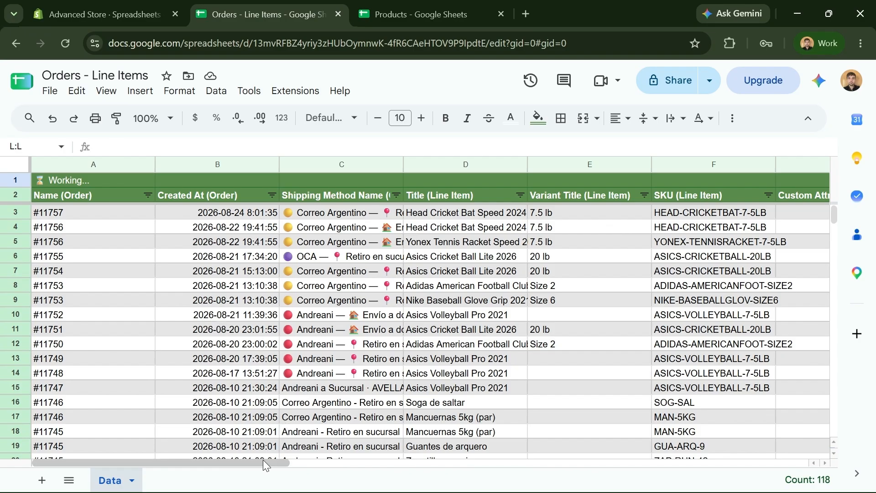
left_click(82, 180)
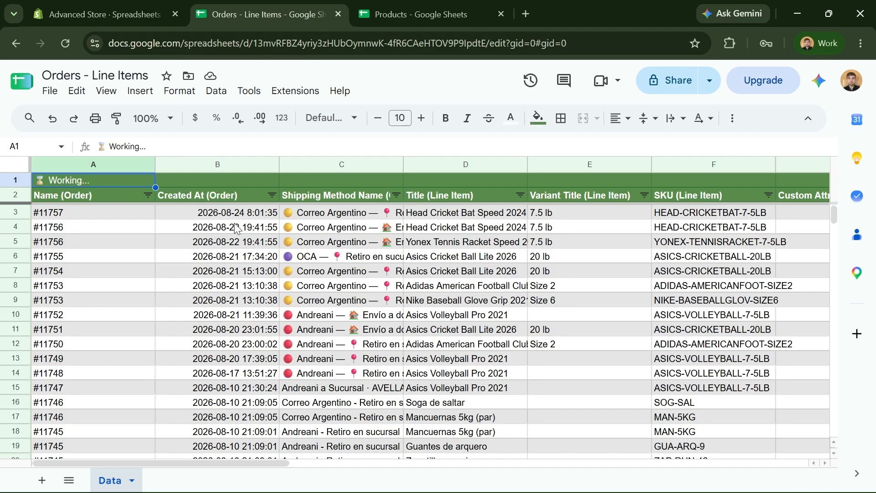
left_click(191, 233)
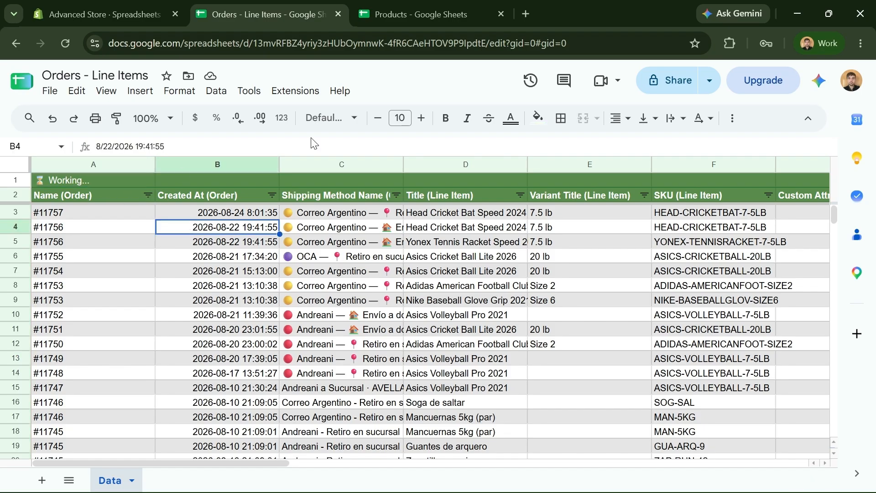
- Check the first order's number and creation date, then close the Orders - Line Items dialog
left_click(130, 15)
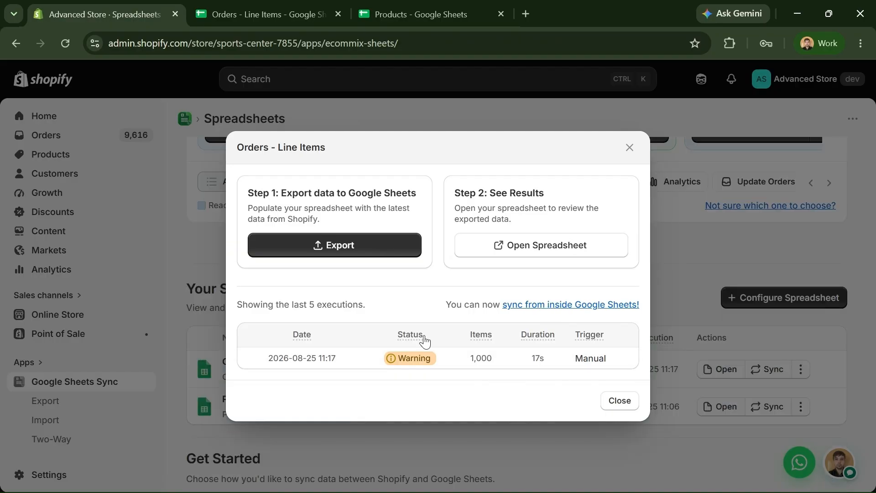
left_click(257, 14)
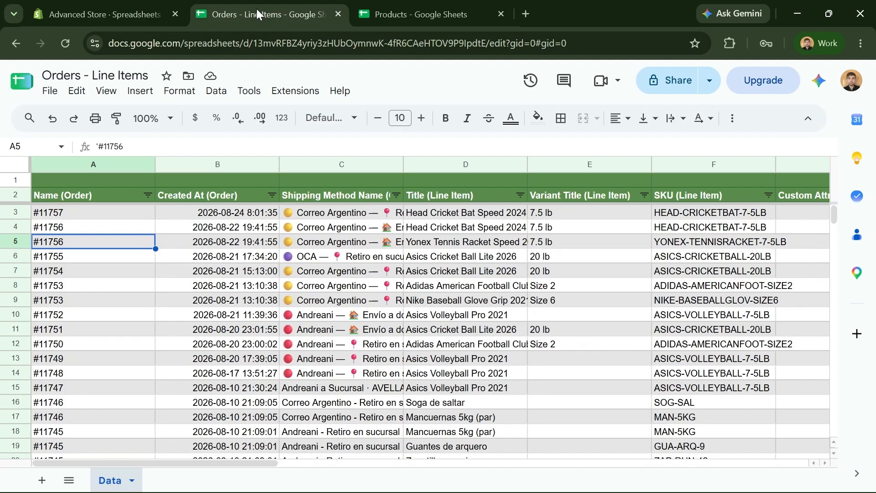
left_click(95, 214)
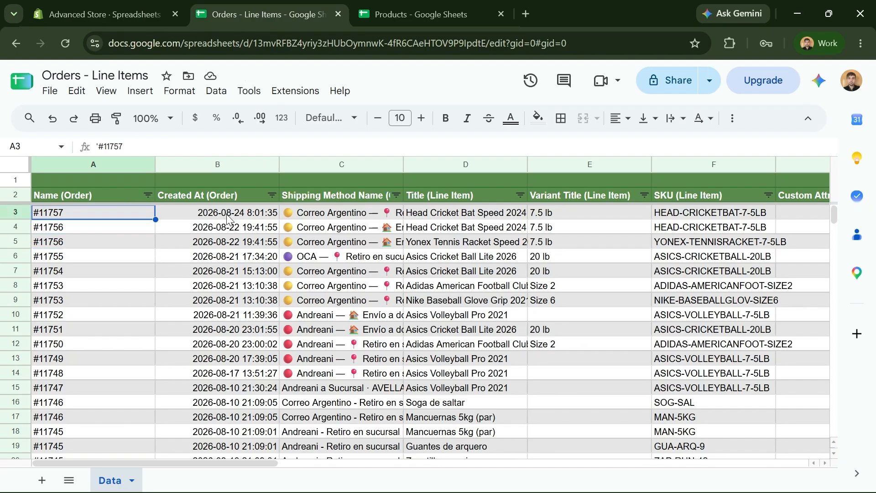
left_click(227, 221)
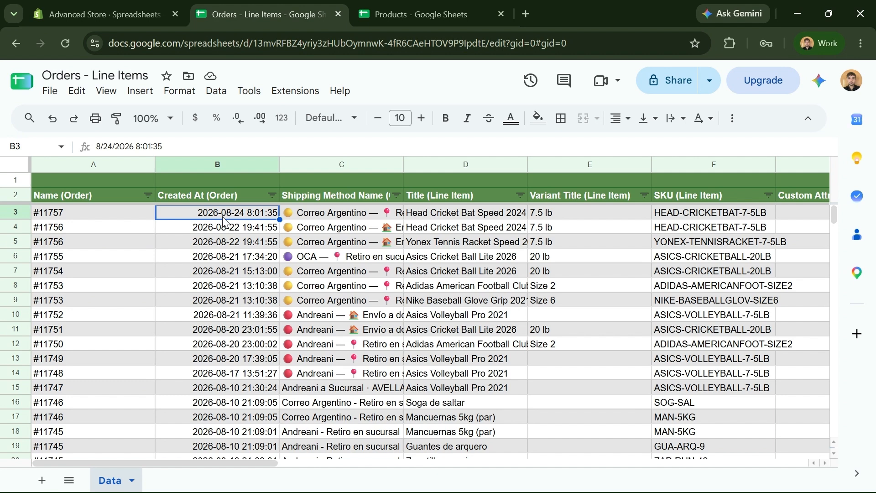
left_click(125, 18)
left_click(628, 146)
- On the app's settings page, sort exported orders with the oldest at the top
scroll(137, 351, "down", 3)
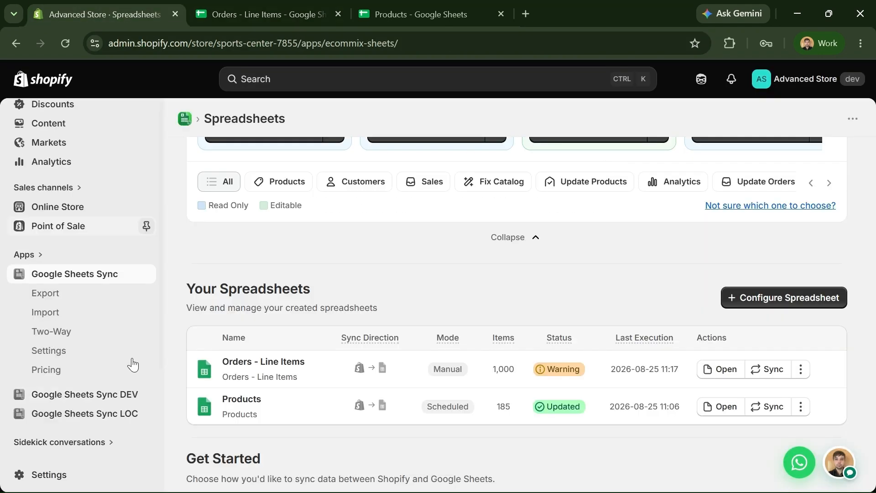
left_click(93, 325)
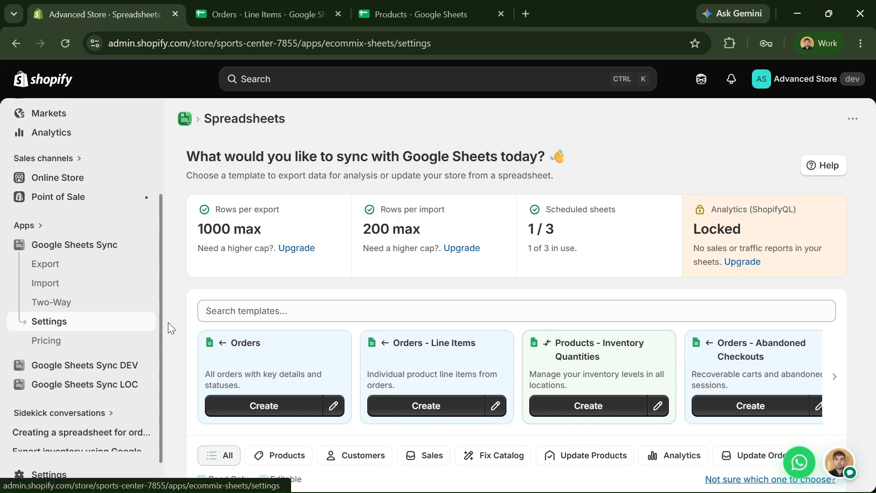
scroll(266, 335, "down", 3)
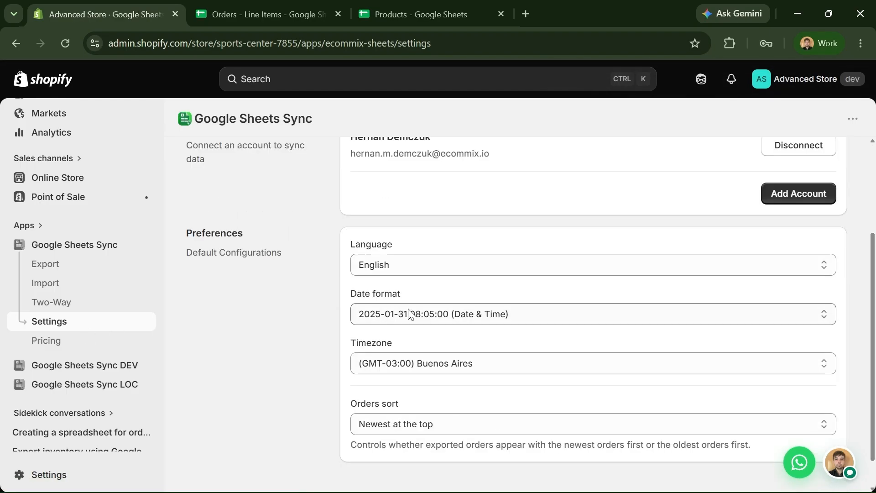
left_click(377, 428)
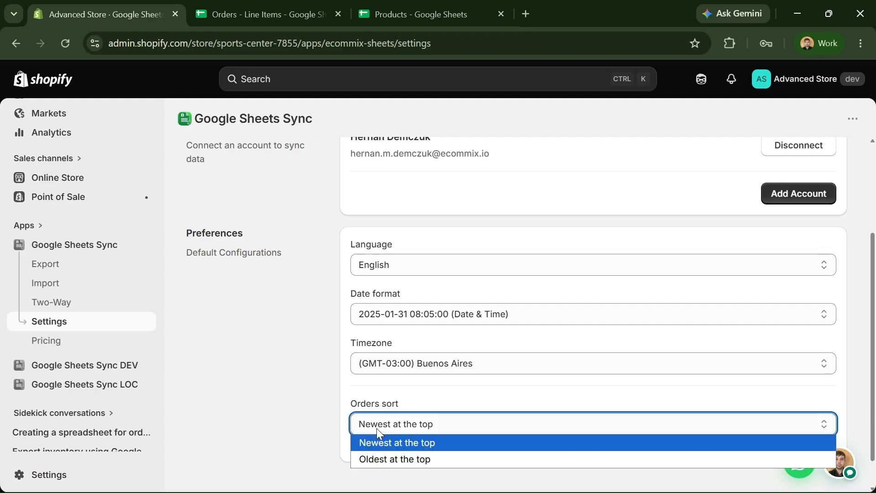
left_click(396, 460)
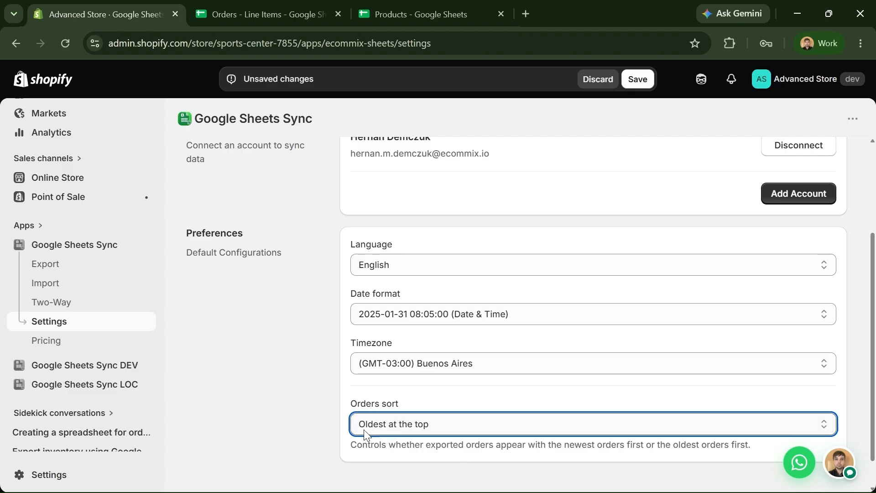
- Check the Orders - Line Items and Products spreadsheets, then discard the unsaved settings changes
left_click(280, 22)
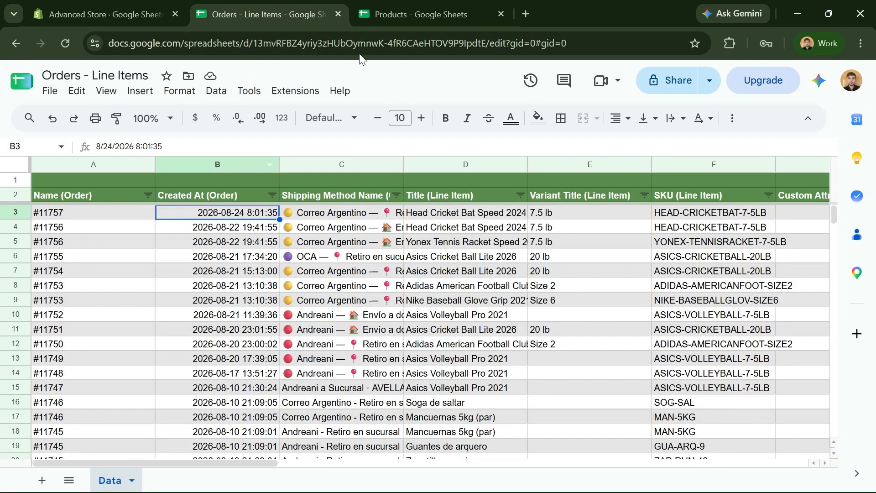
left_click(385, 23)
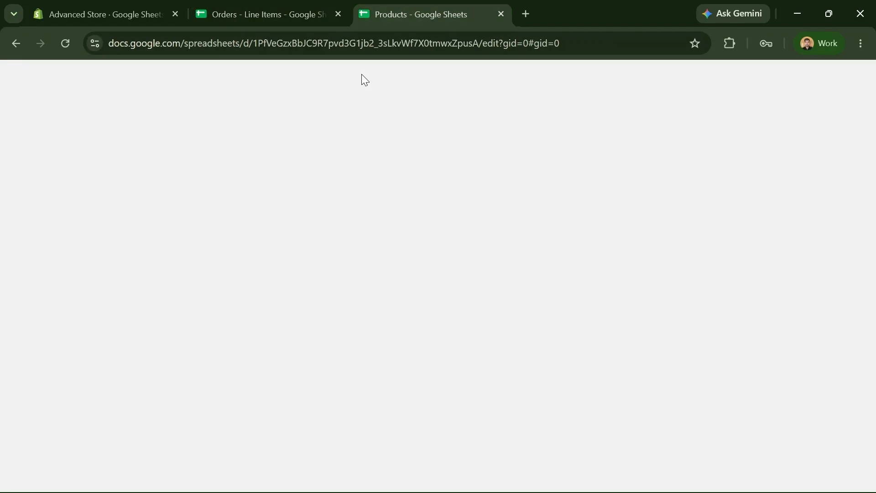
left_click(230, 22)
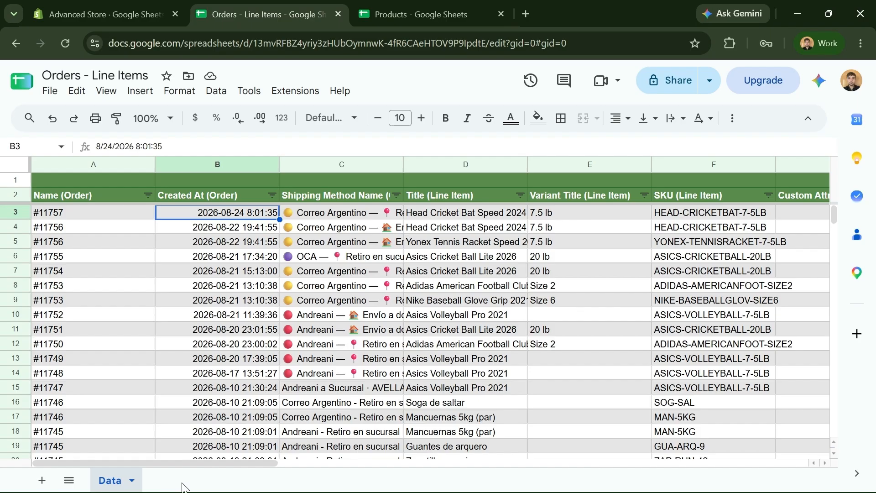
left_click(131, 18)
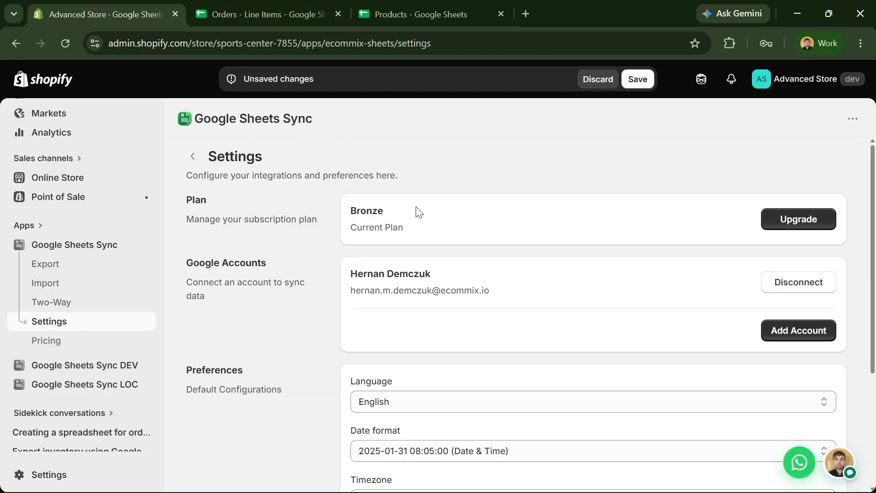
left_click(71, 251)
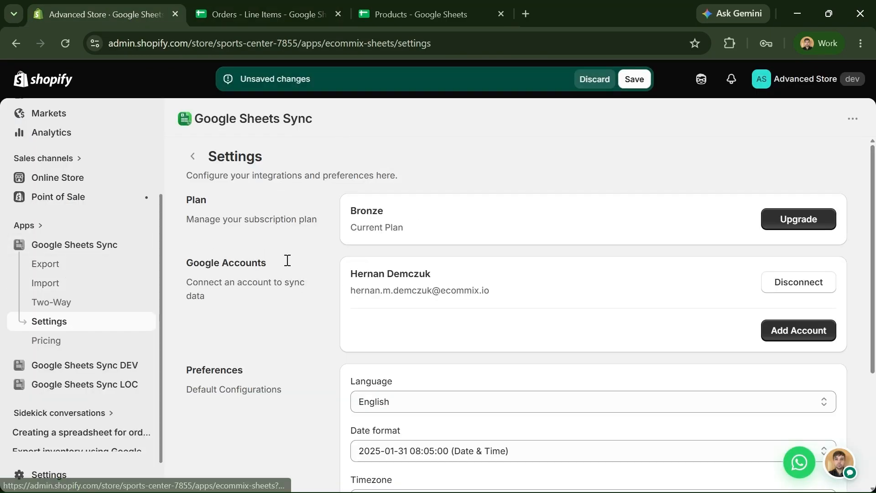
left_click(602, 80)
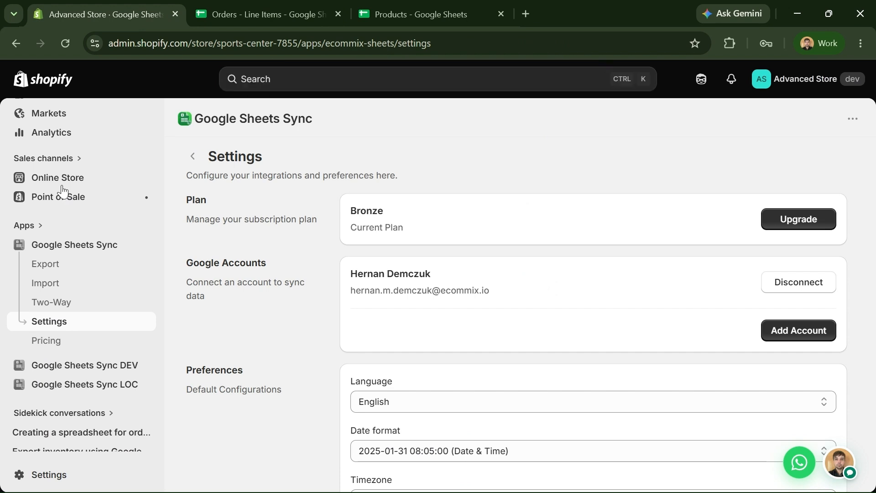
left_click(32, 252)
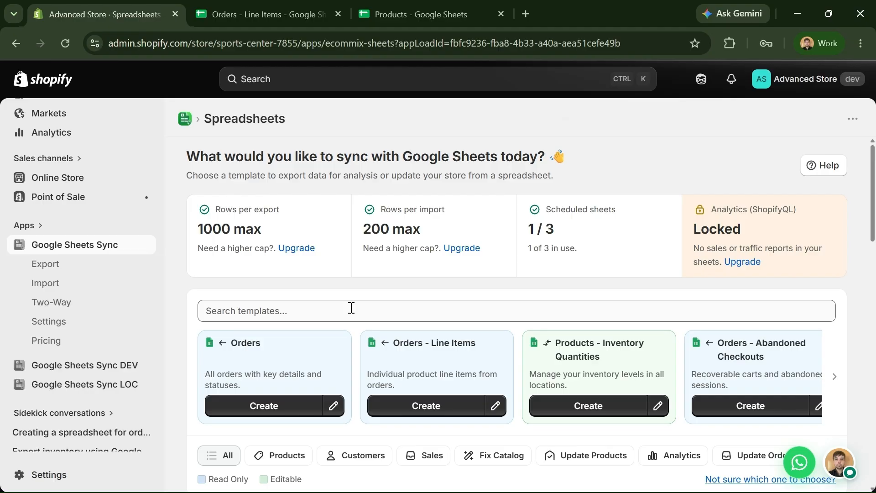
- Edit the Products sync and select the Orders - Line Items spreadsheet's web address to copy
scroll(411, 315, "down", 3)
scroll(437, 316, "down", 3)
scroll(579, 328, "down", 3)
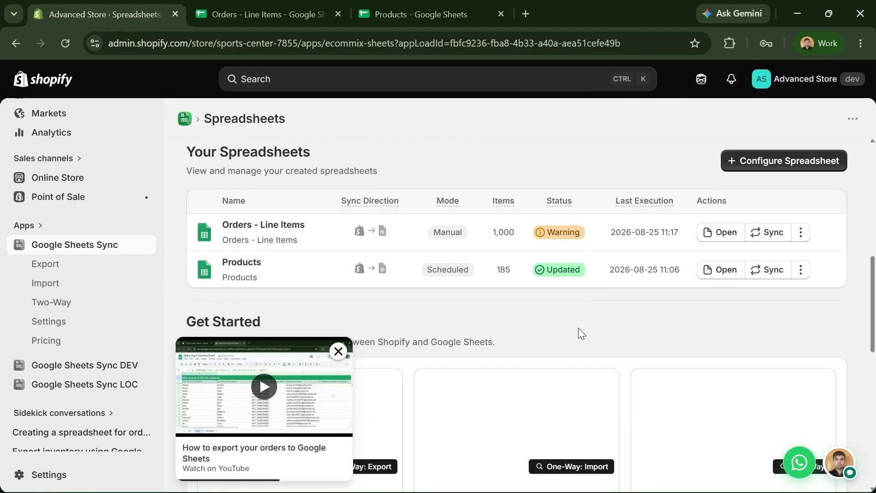
left_click(801, 270)
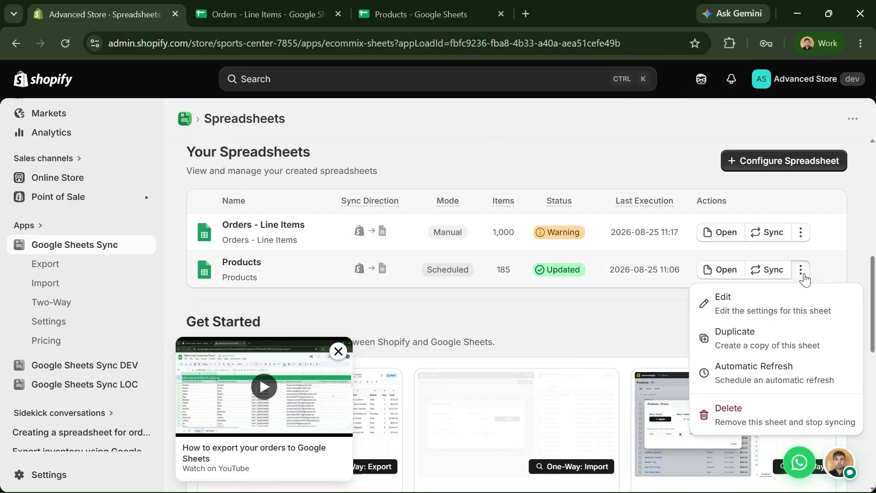
left_click(786, 301)
left_click(283, 9)
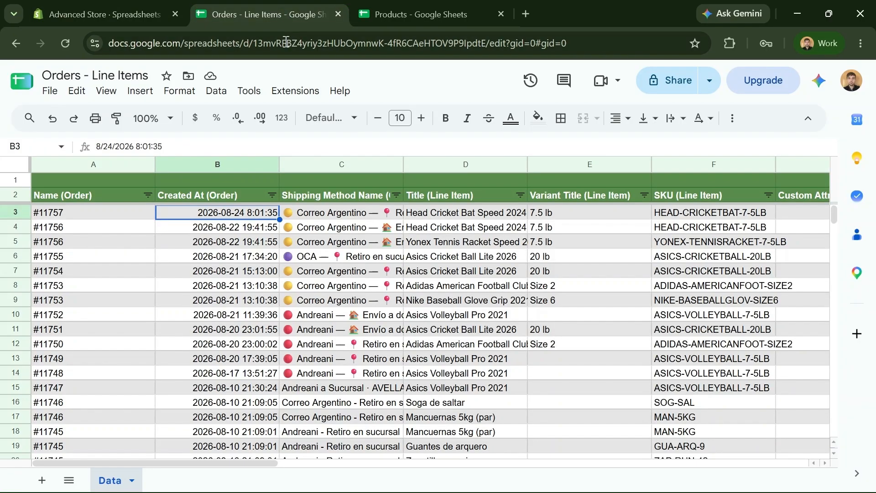
left_click(596, 43)
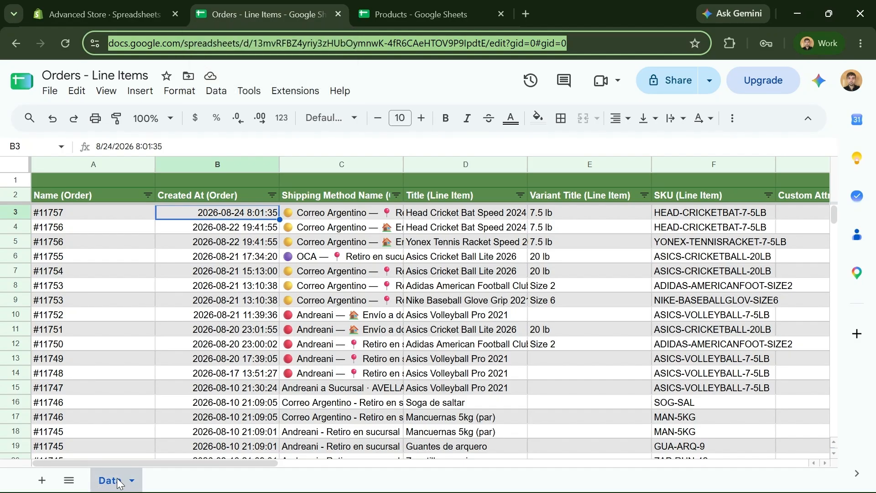
- Replace the Products sync's spreadsheet URL with the Orders - Line Items address, keep sheet Products, and save
left_click(101, 21)
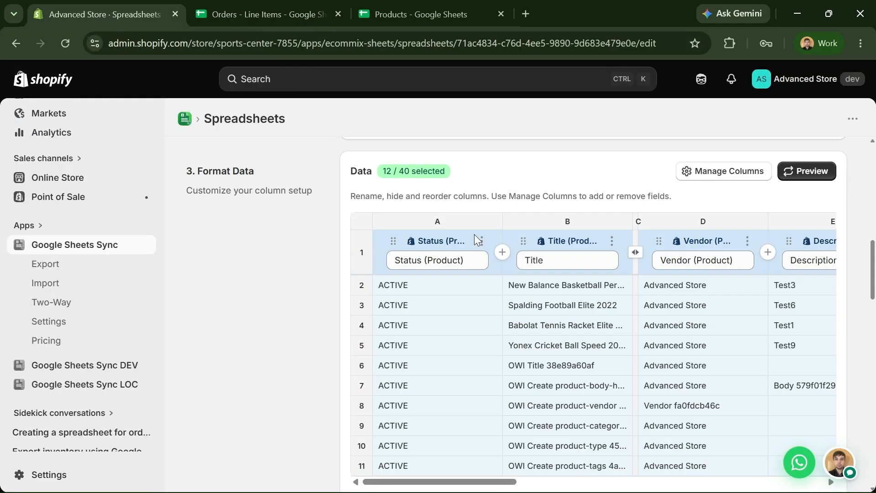
scroll(467, 273, "down", 8)
scroll(347, 242, "down", 3)
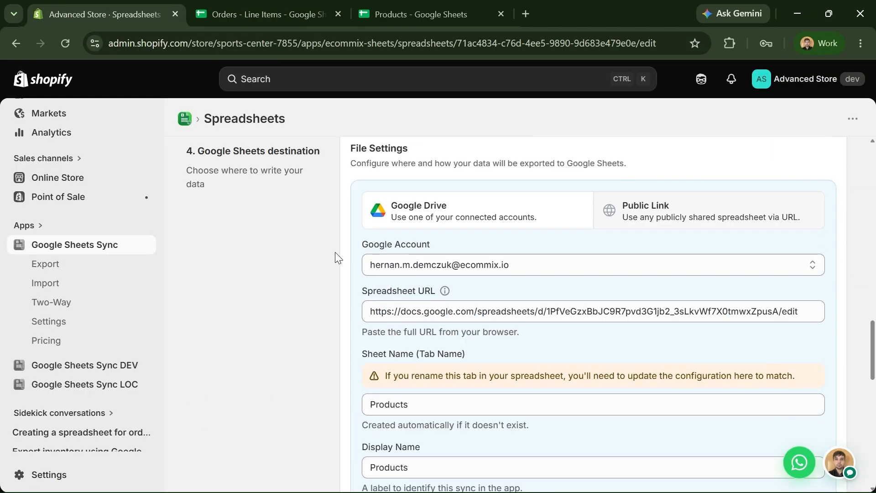
scroll(324, 269, "down", 1)
scroll(323, 269, "up", 1)
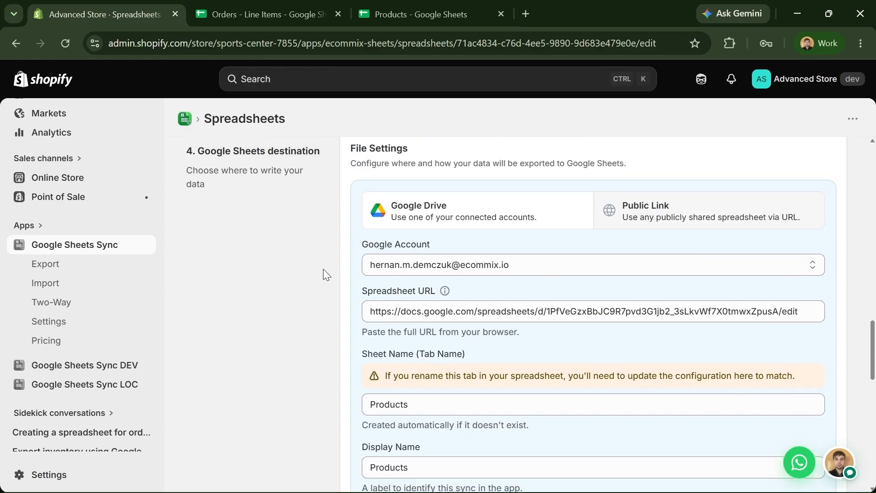
left_click(476, 313)
key("ctrl+a")
left_click(343, 326)
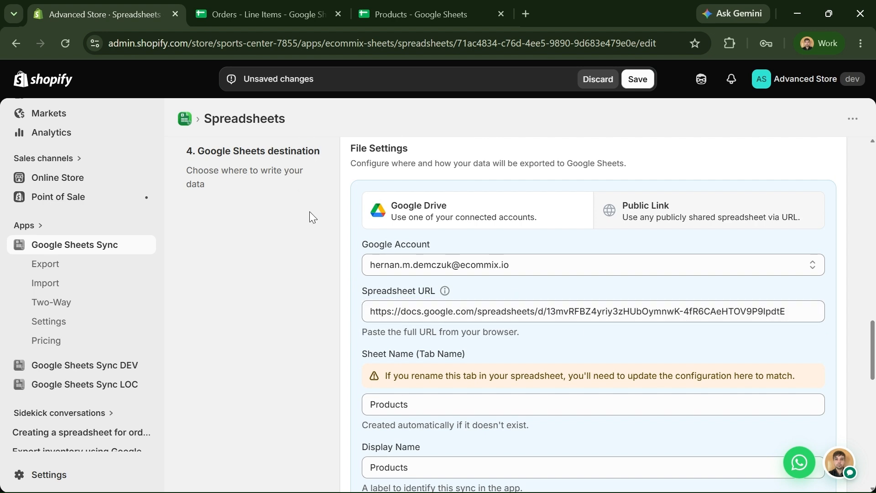
scroll(302, 279, "down", 2)
left_click(414, 333)
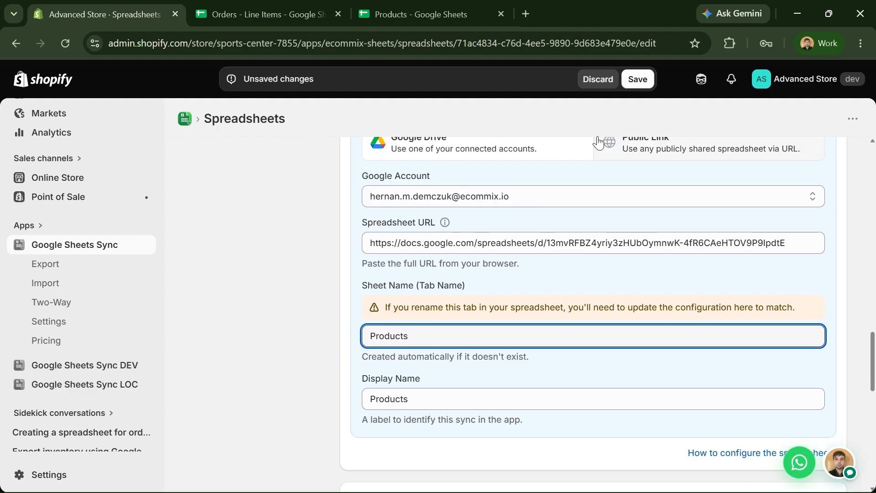
left_click(639, 79)
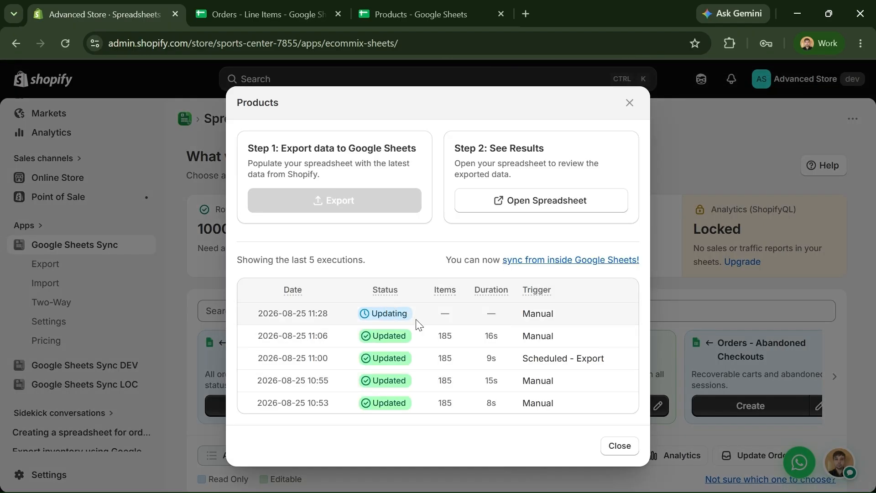
- Check the newly exported Products tab in the Orders - Line Items spreadsheet, then return to the admin
left_click(258, 17)
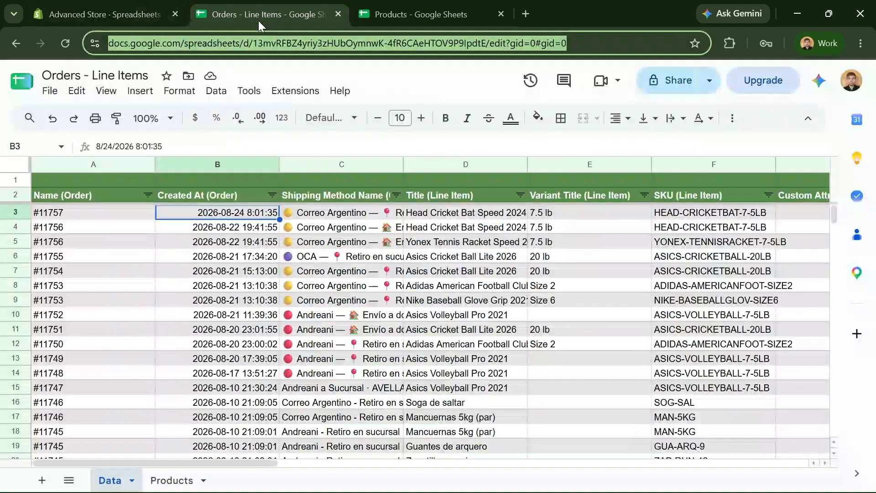
left_click(160, 484)
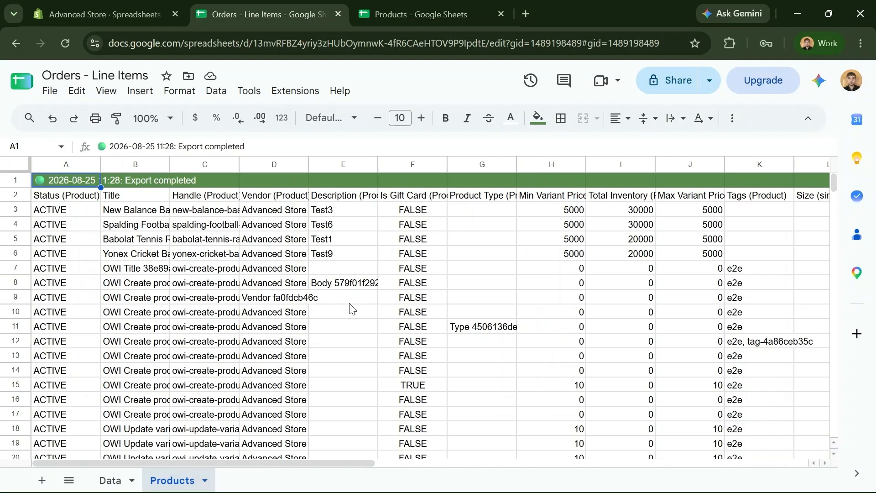
left_click(110, 480)
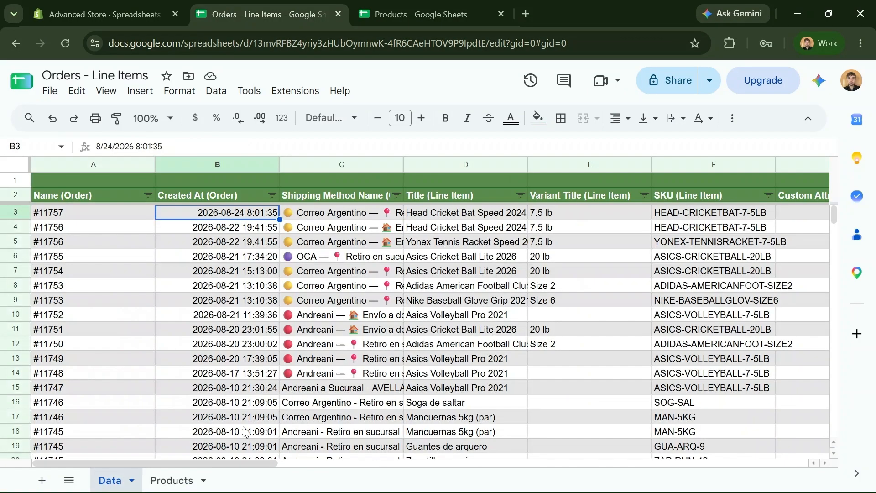
left_click(102, 13)
- Close the old standalone Products spreadsheet, recheck the Products and Data sheets, and dismiss the export dialog
left_click(418, 16)
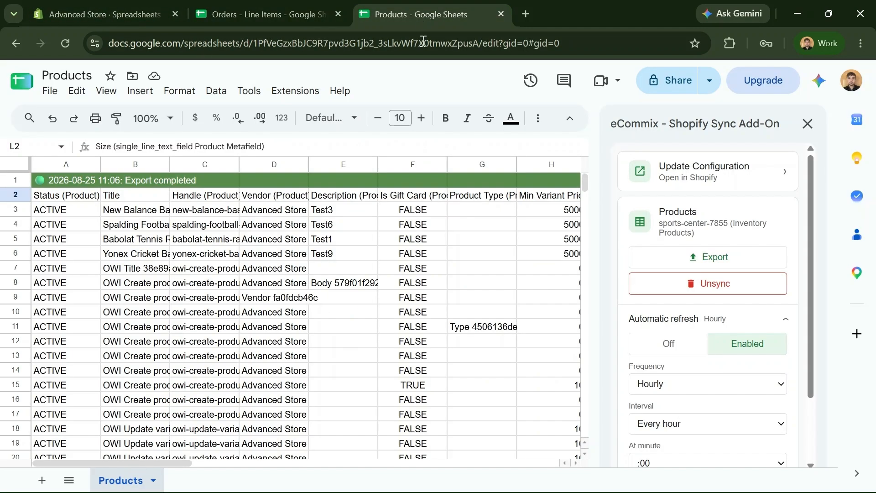
left_click(500, 14)
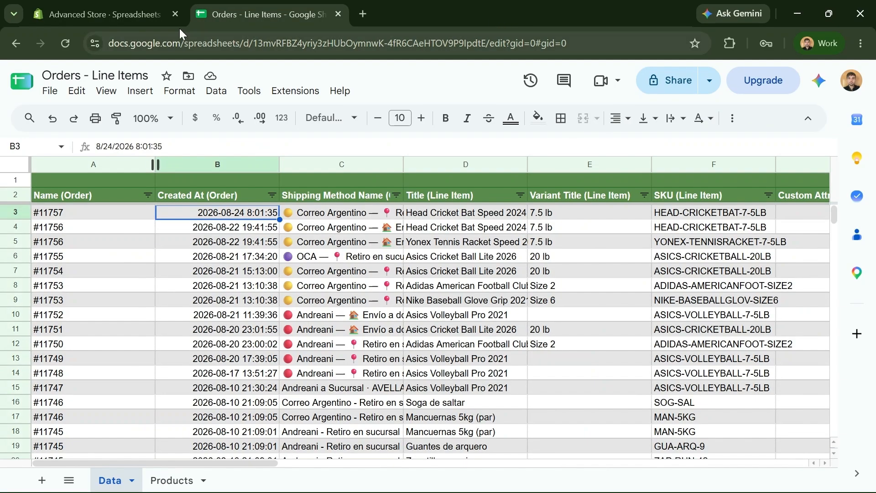
left_click(165, 481)
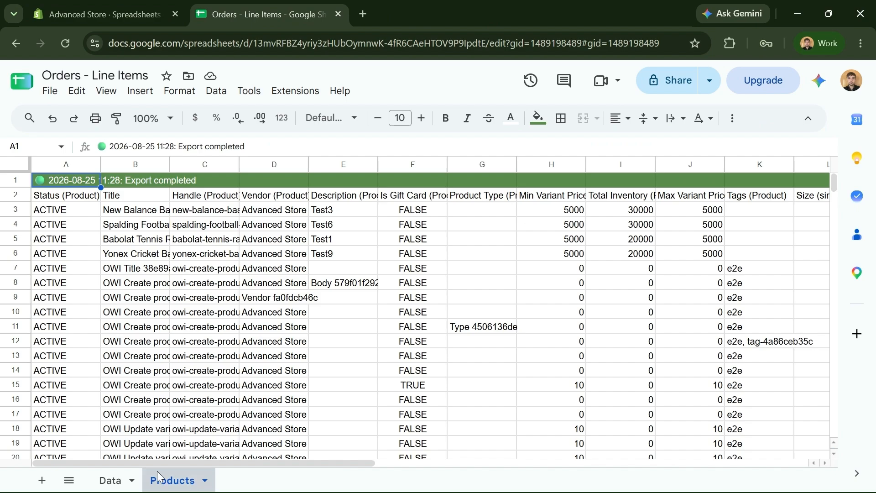
left_click(110, 479)
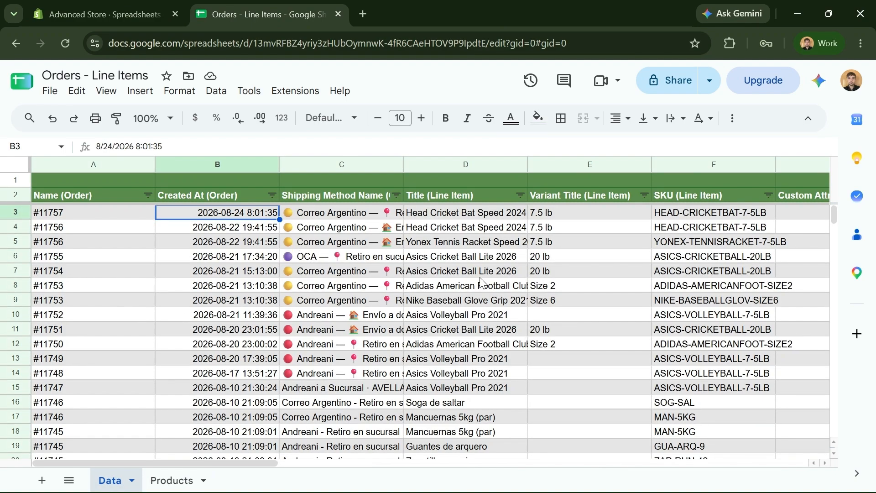
left_click(114, 13)
left_click(628, 103)
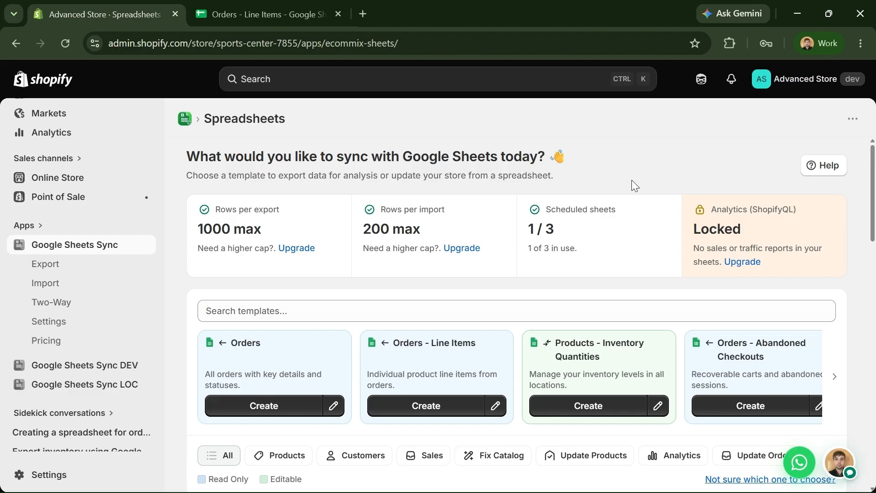
- Rename the Orders - Line Items spreadsheet's Data sheet to 'Orders'
scroll(851, 238, "down", 3)
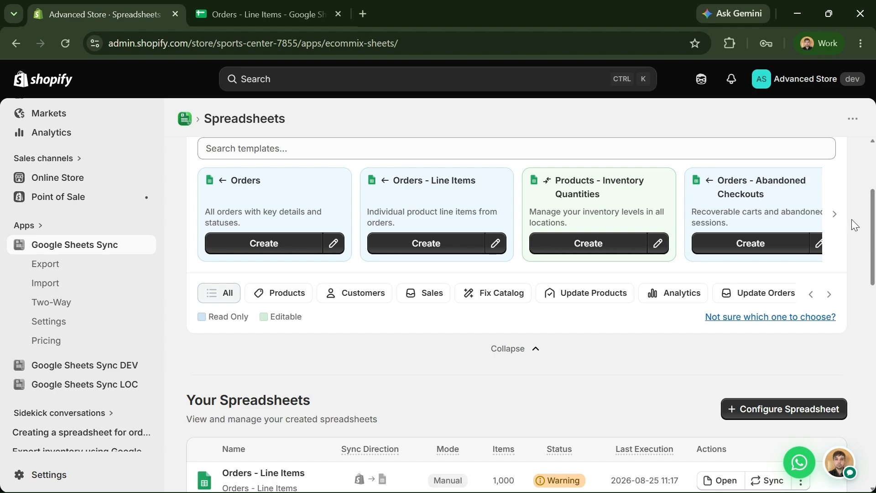
key("ctrl+Tab")
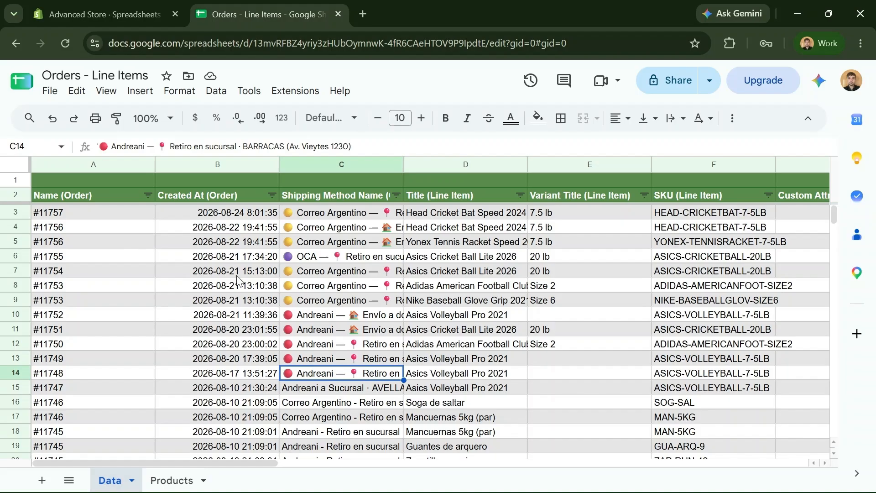
double_click(119, 480)
type("Orde")
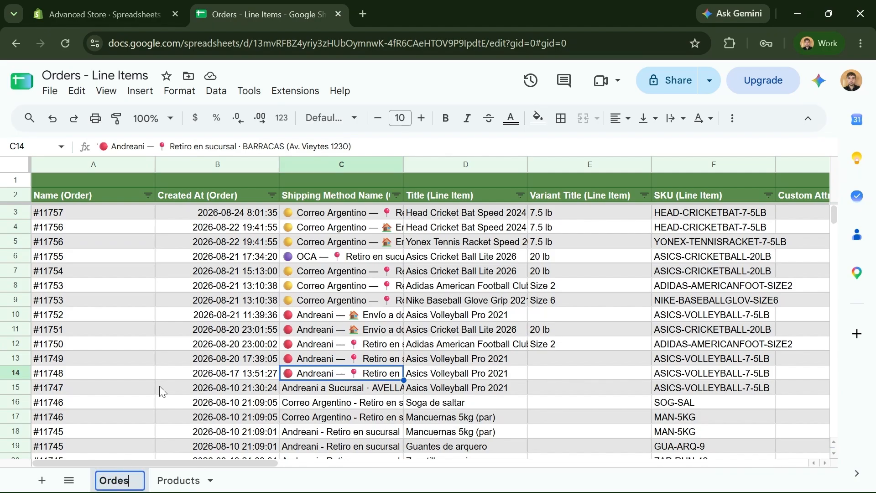
type("rs")
left_click(160, 386)
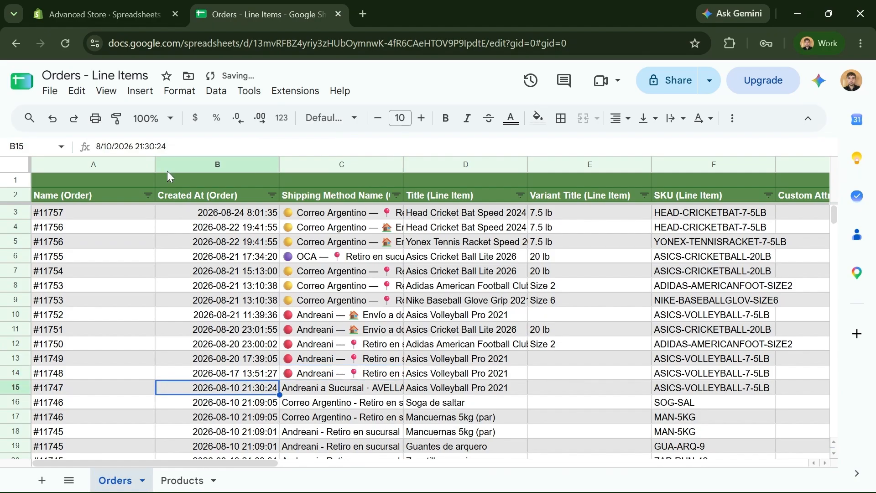
left_click(105, 15)
- Change the Orders - Line Items sync's sheet name from Data to 'Orders', save, and close the export dialog
scroll(329, 237, "down", 6)
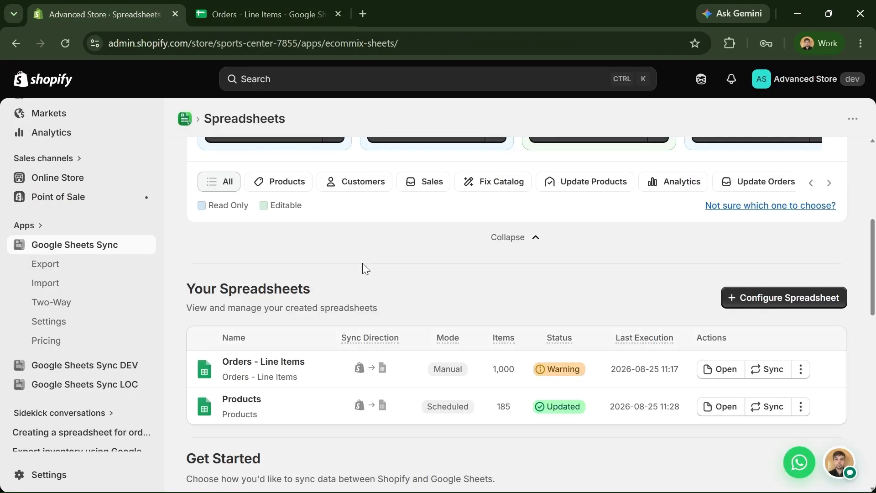
left_click(803, 370)
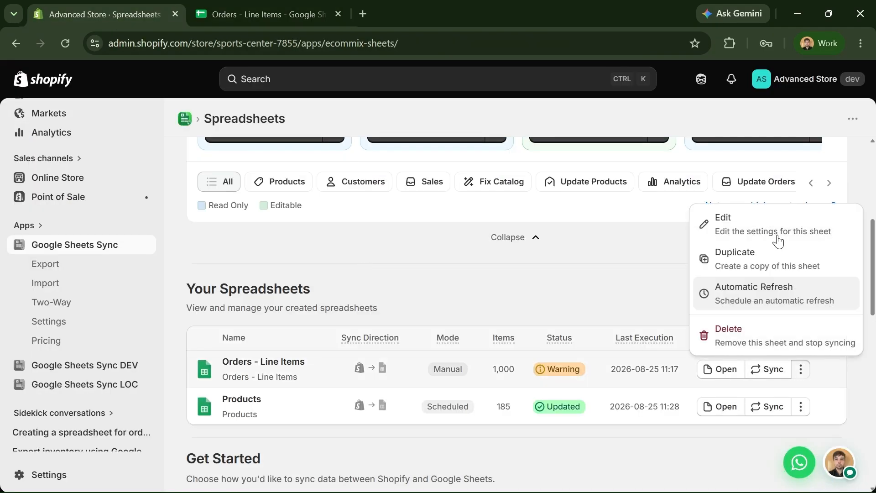
left_click(782, 231)
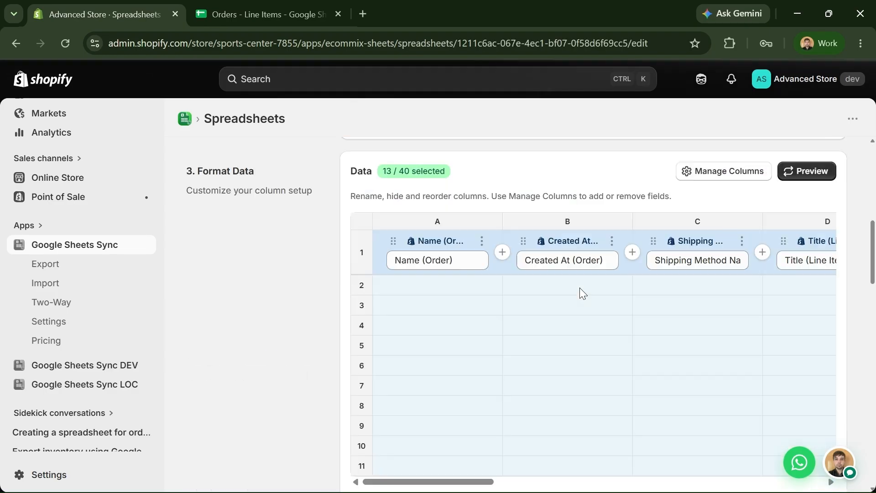
scroll(342, 315, "down", 7)
scroll(345, 320, "down", 3)
double_click(364, 381)
type("Orders")
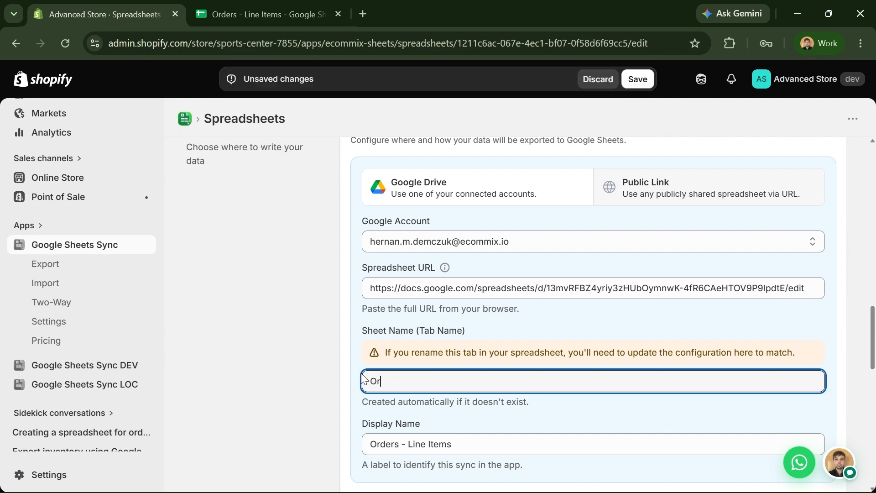
left_click(644, 81)
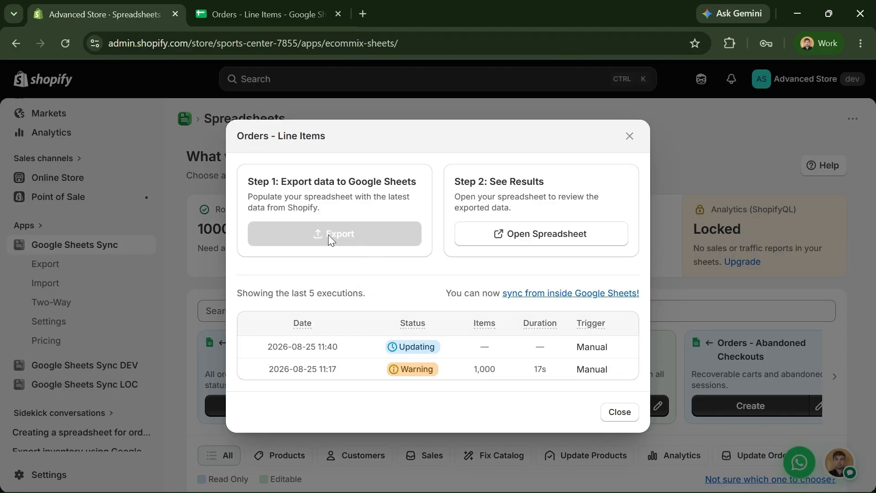
left_click(259, 18)
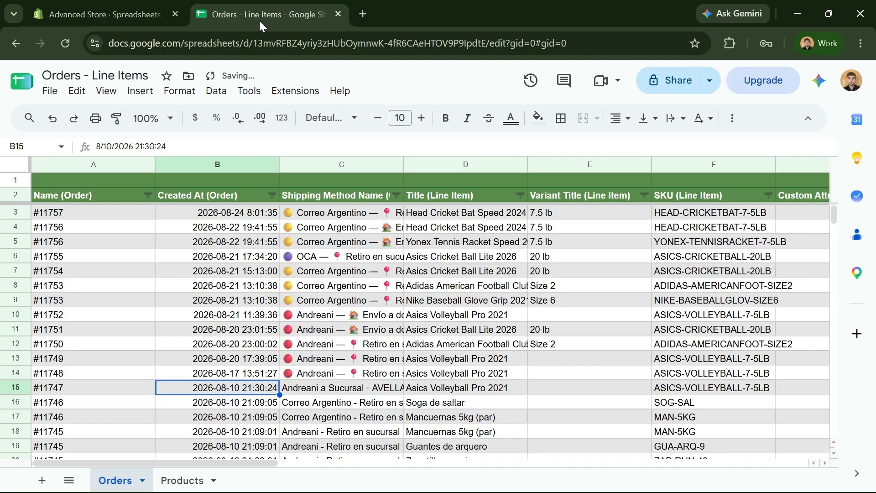
left_click(113, 24)
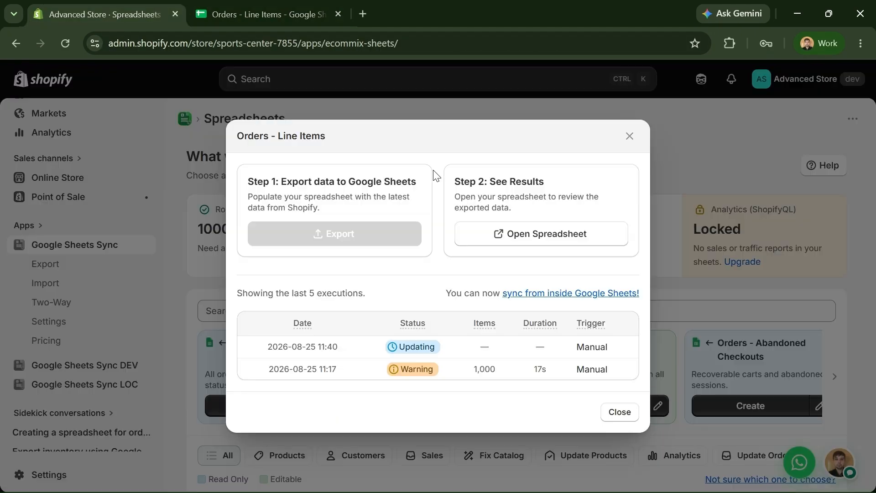
left_click(643, 139)
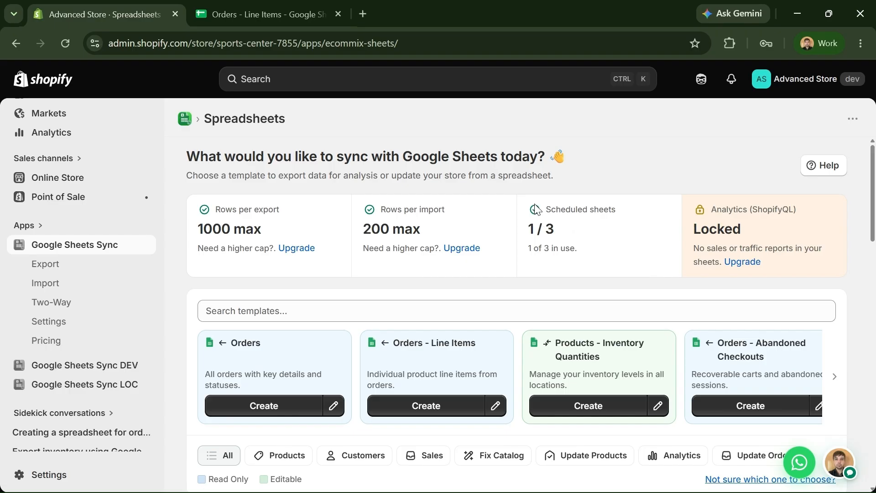
- Close the tutorial video popup and page through the Customers templates
scroll(541, 219, "down", 2)
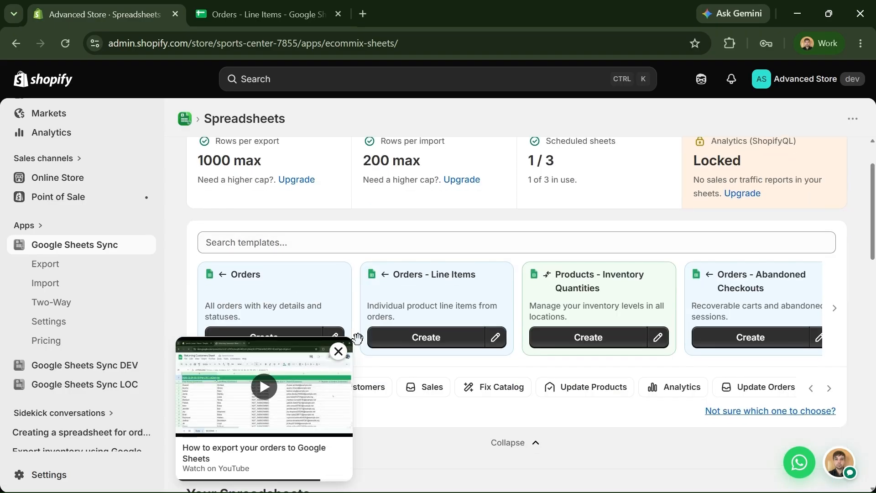
left_click(338, 351)
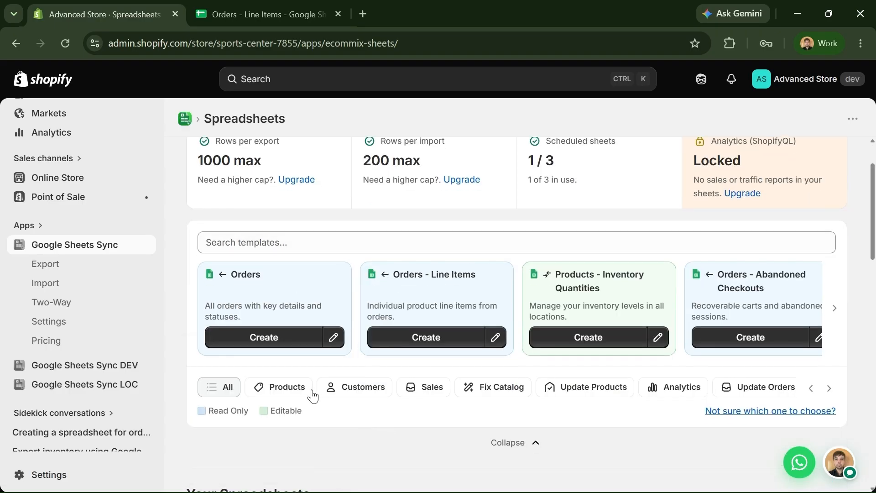
left_click(379, 392)
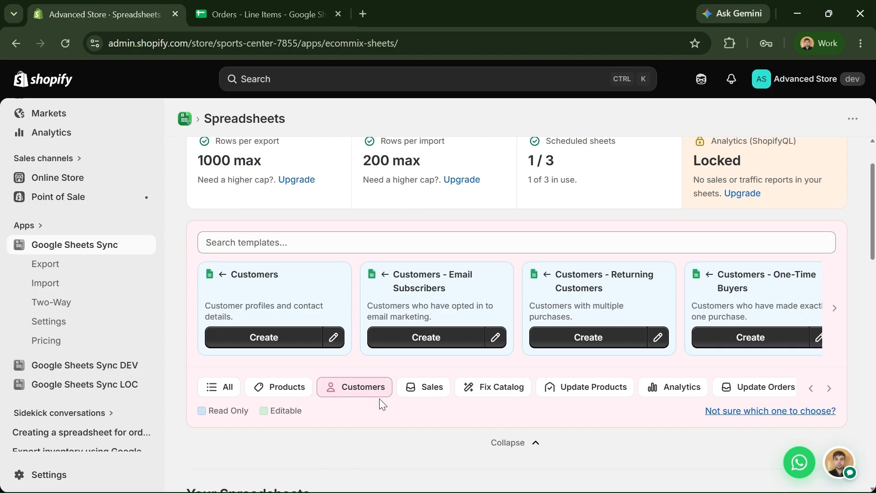
left_click(837, 309)
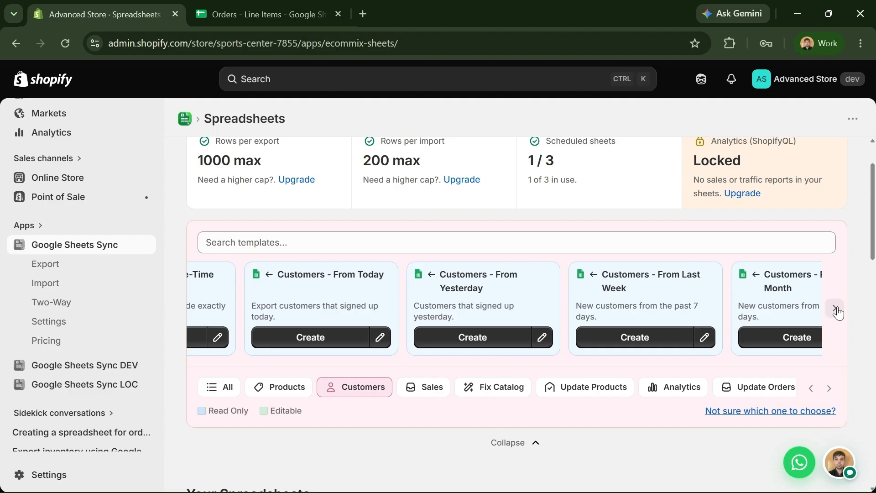
left_click(837, 310)
left_click(836, 310)
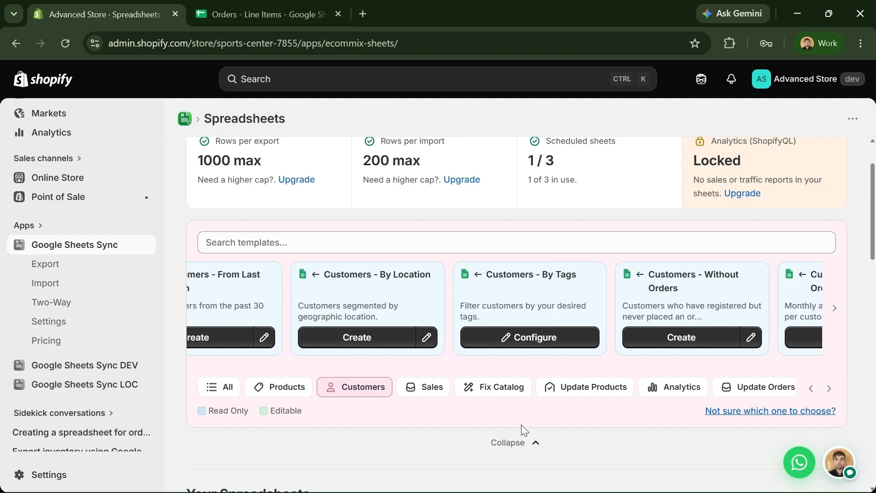
- Page through the Sales order templates, then show the Analytics templates
left_click(418, 387)
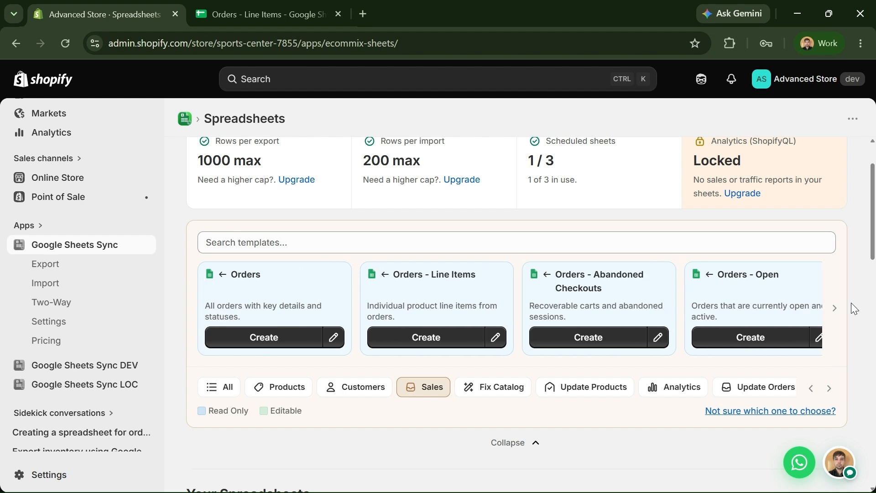
left_click(836, 309)
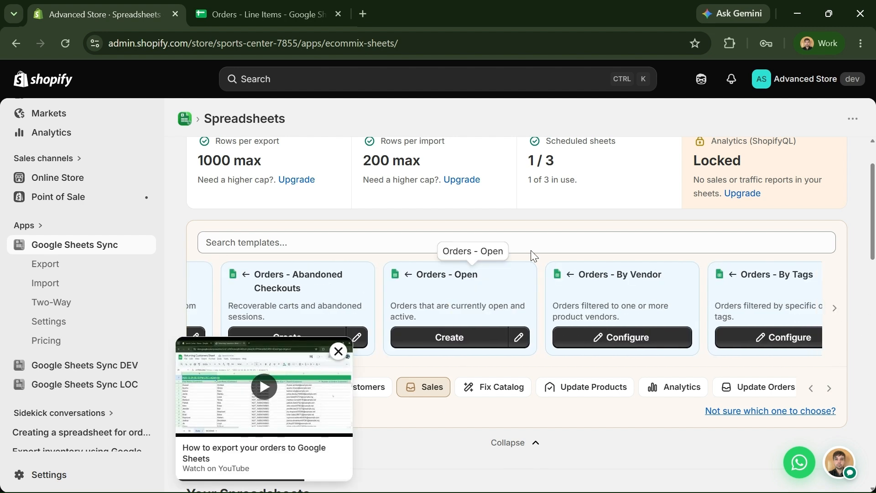
left_click(836, 310)
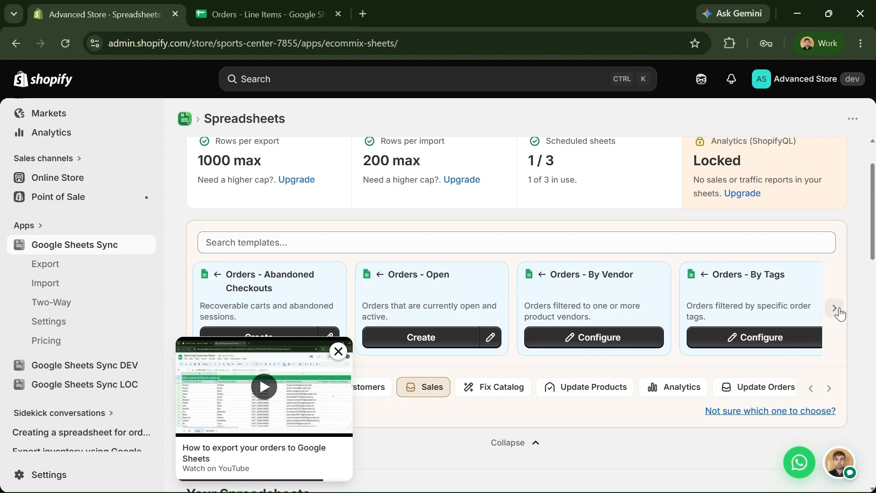
left_click(836, 309)
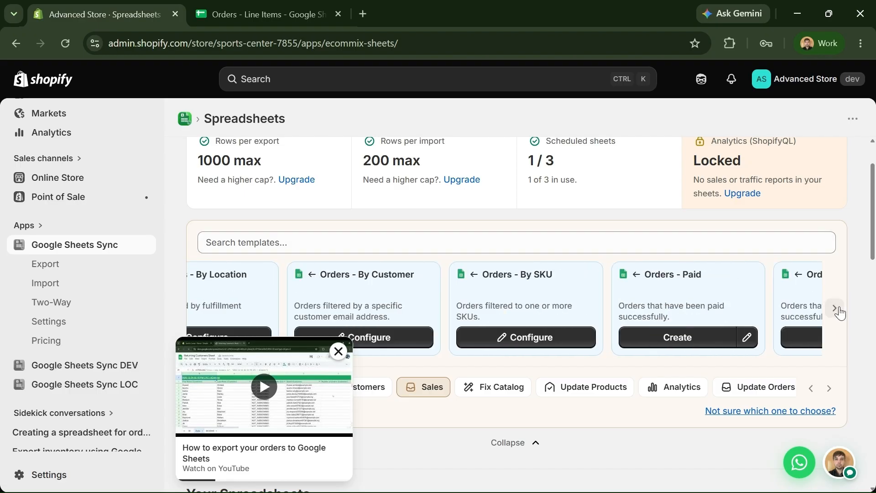
left_click(837, 309)
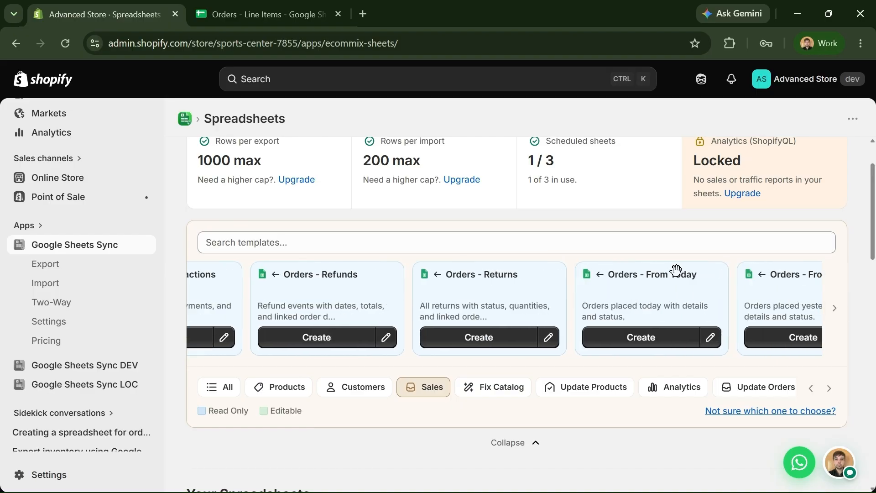
left_click(697, 392)
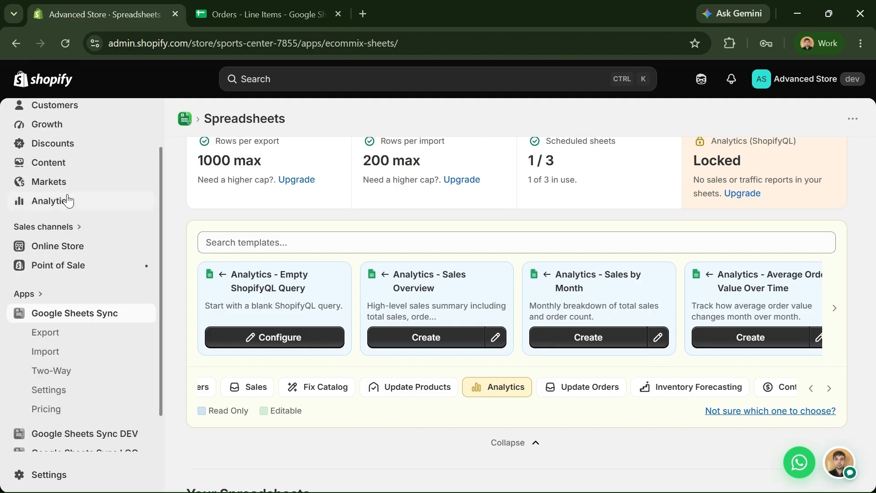
- In a new Analytics tab, generate a monthly total sales ShopifyQL query from 'sales' and select it
right_click(66, 204)
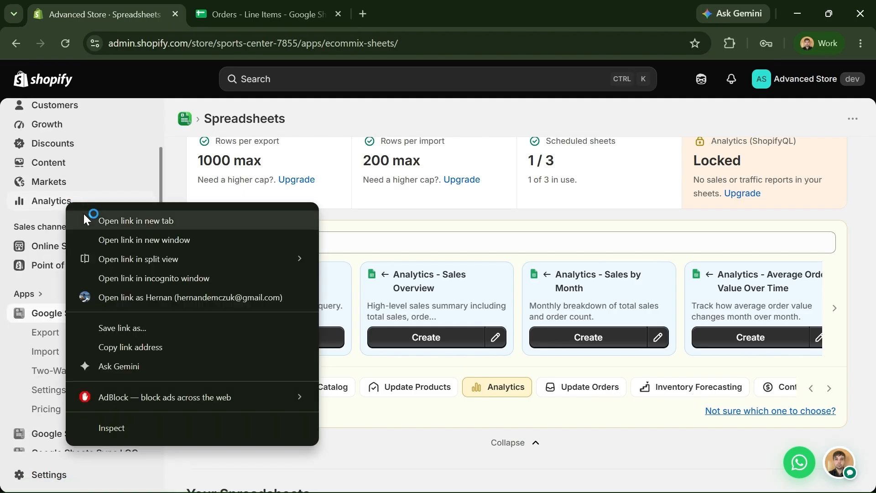
left_click(85, 214)
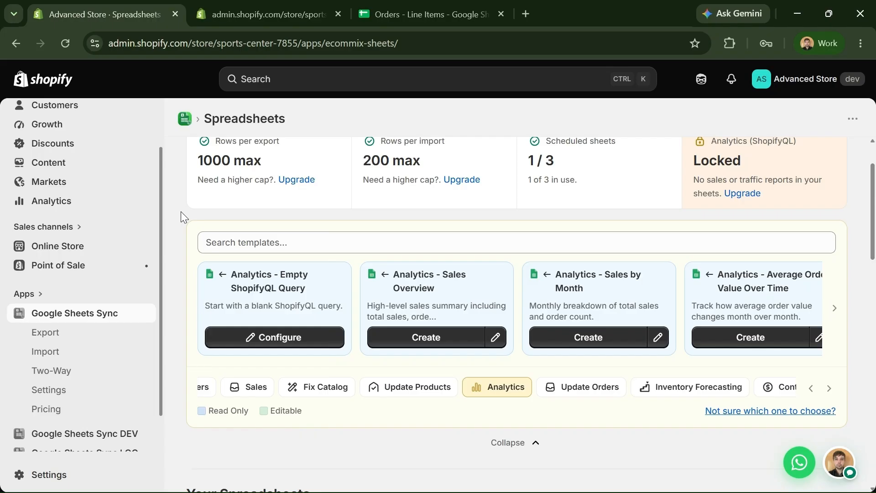
left_click(253, 23)
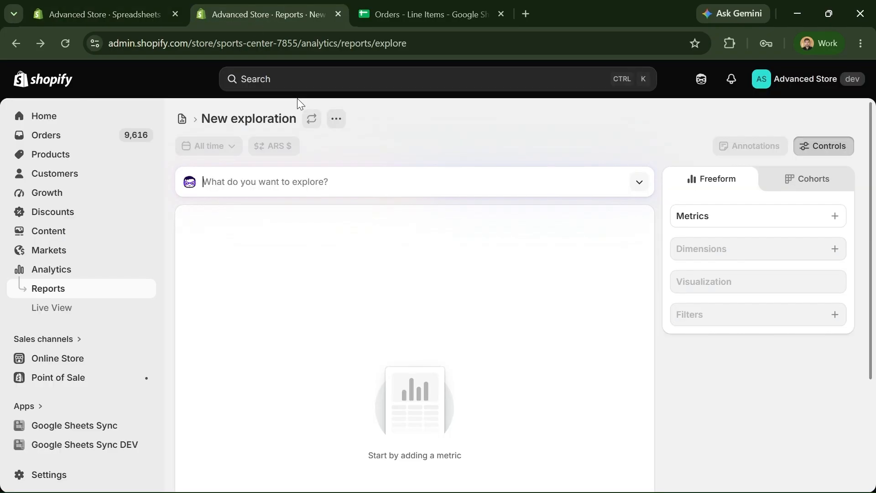
type("sales by month")
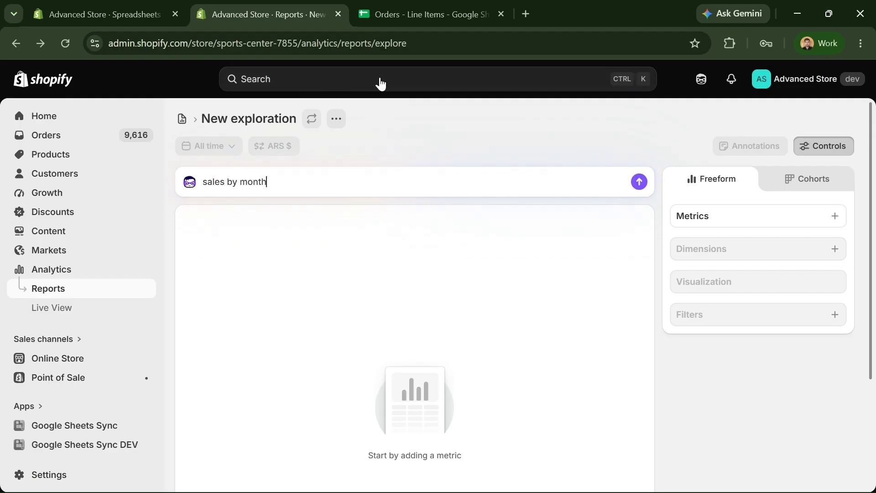
key("Return")
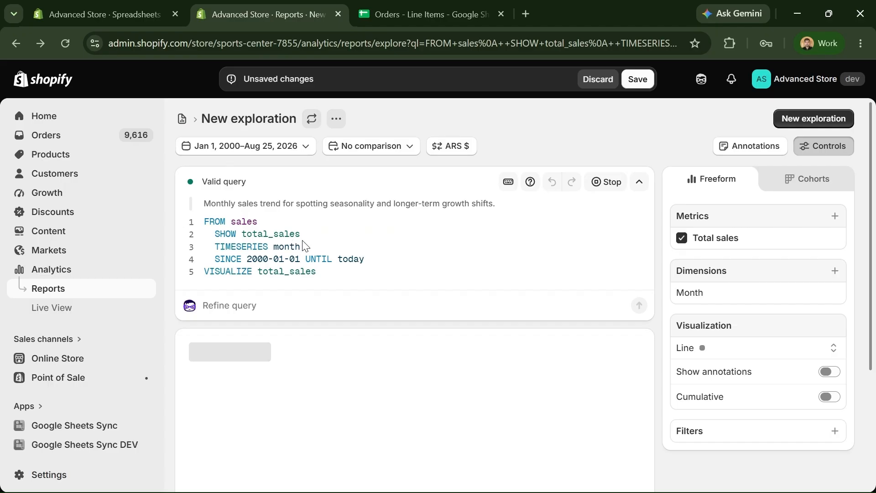
left_click(306, 234)
key("ctrl+a")
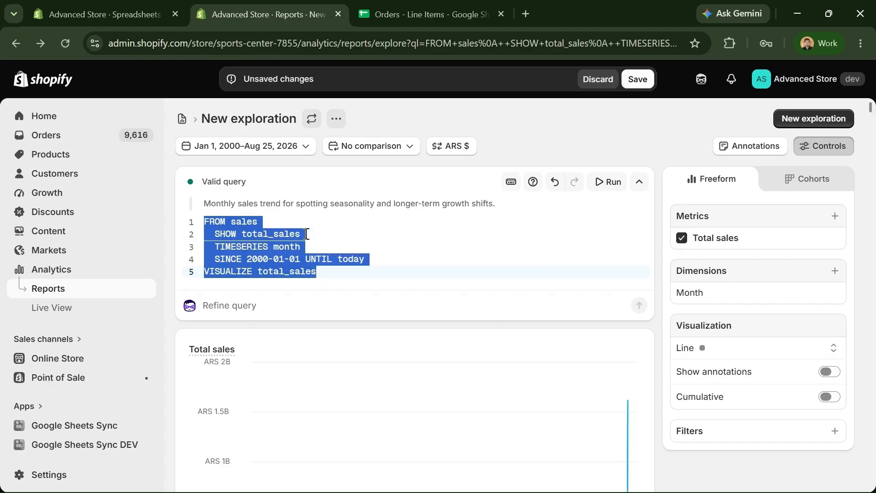
left_click(138, 22)
- Paste the monthly sales query into the Empty ShopifyQL Query template and preview its Month/Total sales rows
scroll(296, 211, "down", 2)
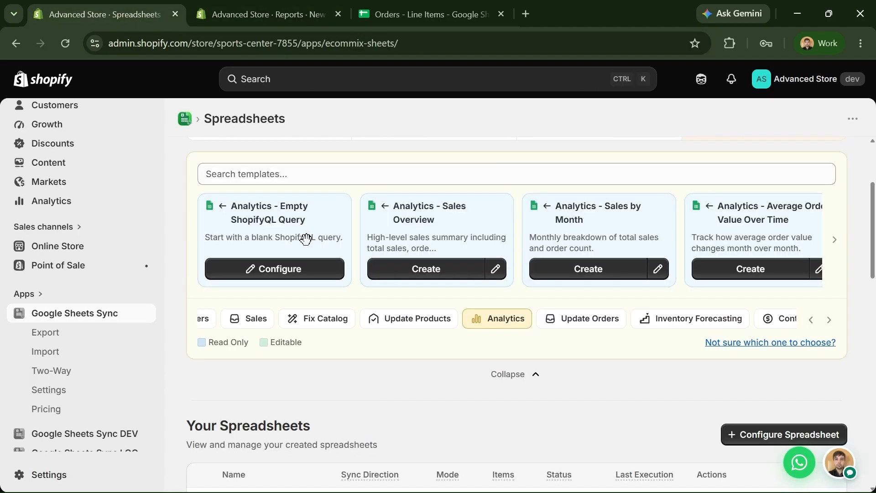
left_click(290, 272)
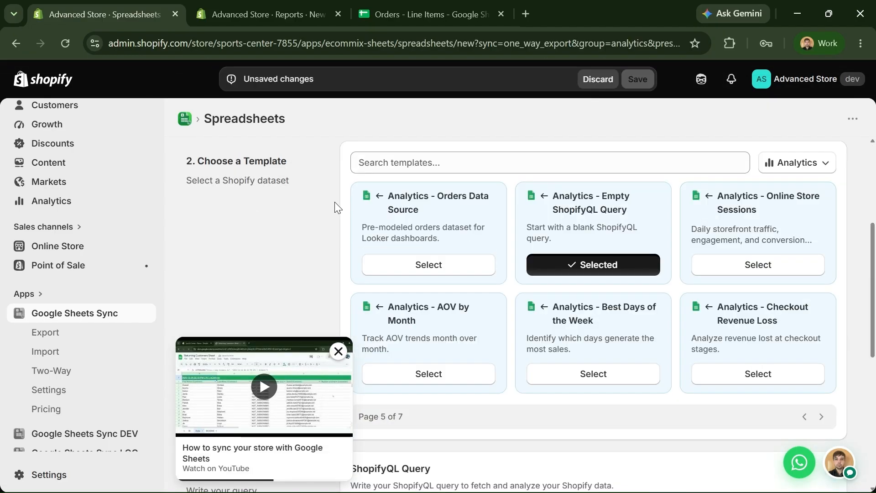
left_click(405, 190)
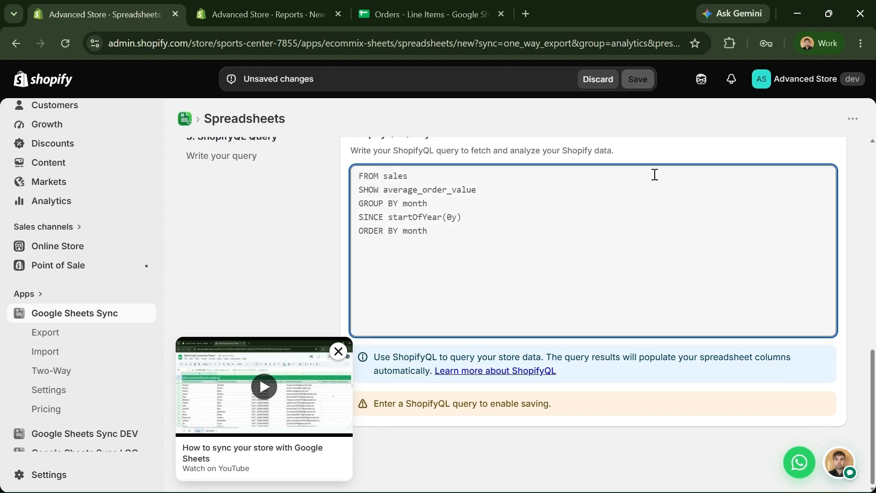
key("ctrl+v")
scroll(874, 149, "up", 2)
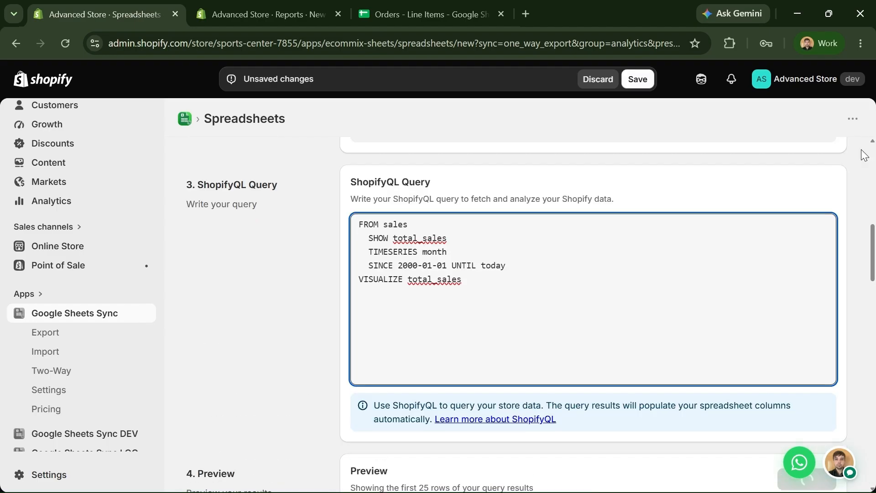
scroll(822, 163, "down", 3)
scroll(867, 233, "down", 1)
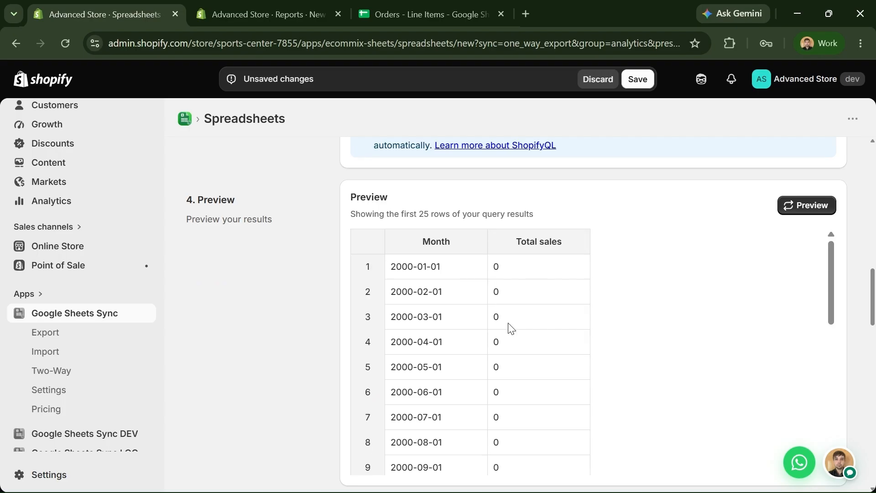
scroll(581, 380, "down", 1)
scroll(590, 390, "up", 1)
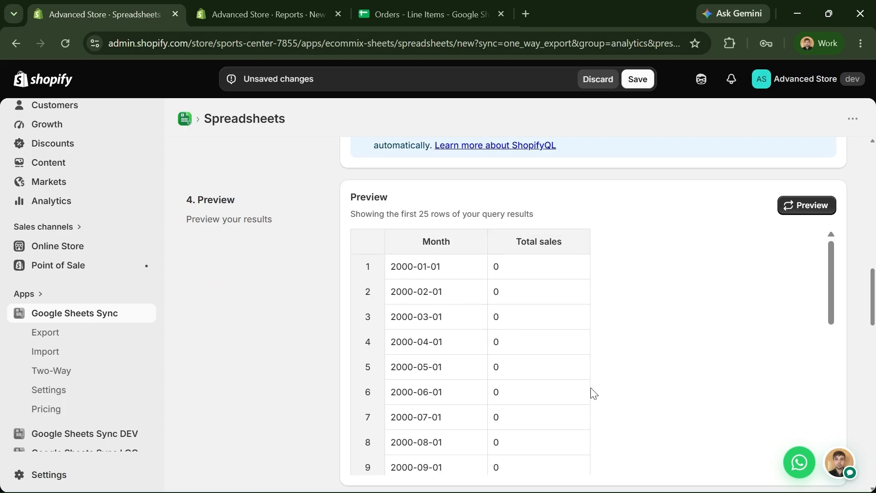
left_click(219, 21)
key("ctrl+a")
left_click(372, 279)
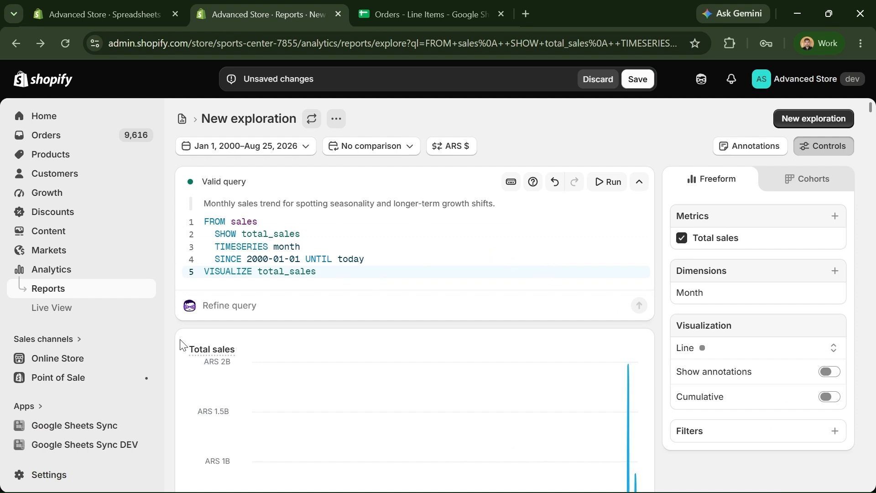
scroll(171, 349, "down", 3)
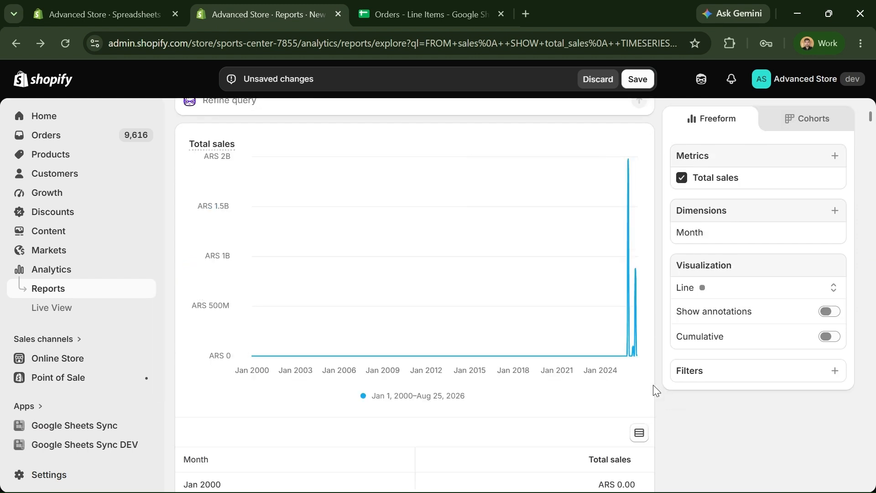
scroll(656, 387, "up", 1)
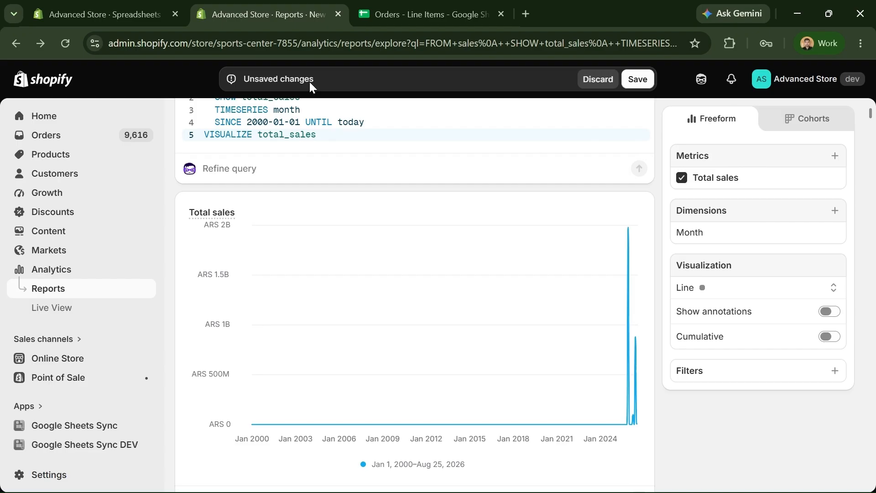
left_click(114, 21)
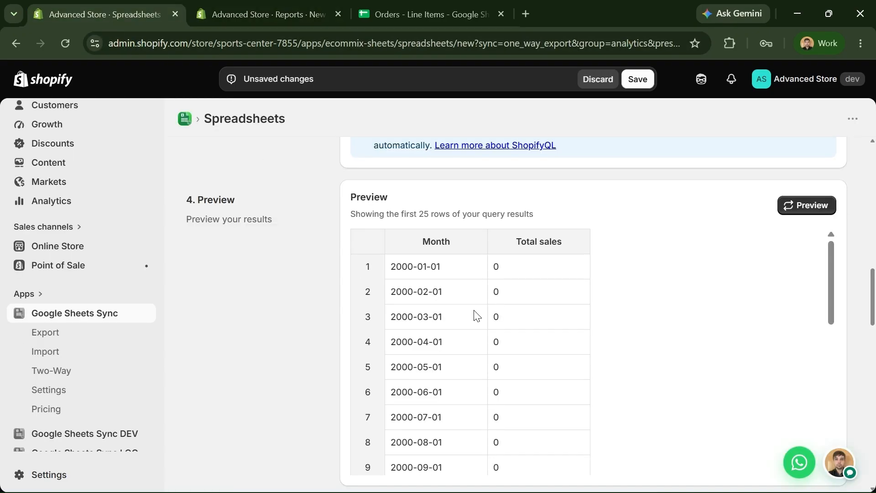
scroll(670, 320, "down", 2)
scroll(678, 322, "up", 3)
scroll(255, 282, "down", 2)
scroll(256, 282, "up", 2)
left_click(237, 13)
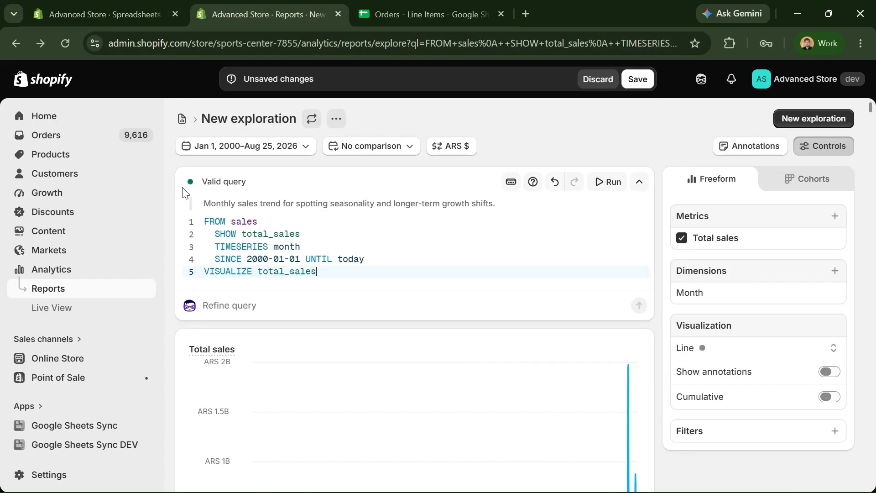